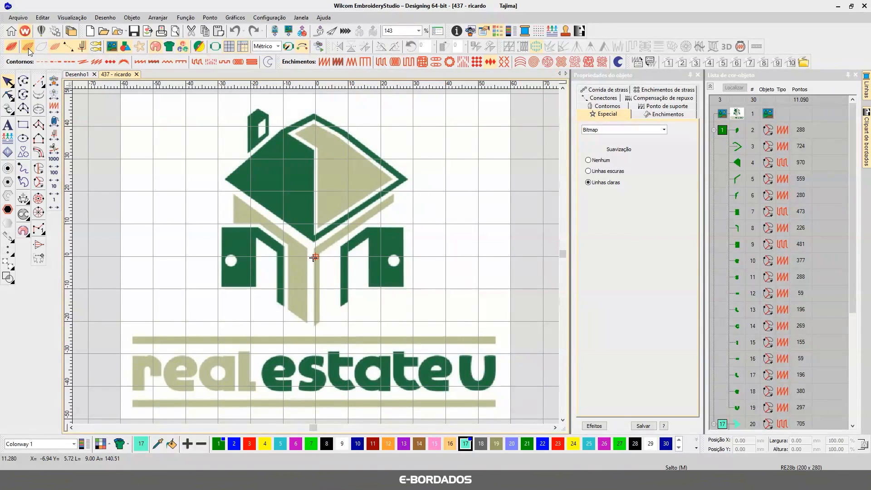
Show the logo's embroidery stitches, hide the bitmap artwork, and fit the whole design in view
{"action": "left_click", "coordinate": [28, 48]}
{"action": "left_click", "coordinate": [110, 47]}
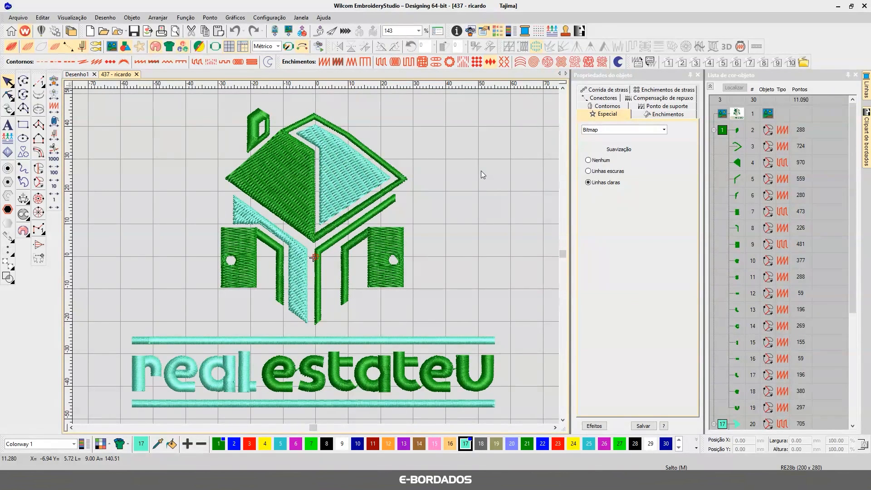
{"action": "key", "text": "0"}
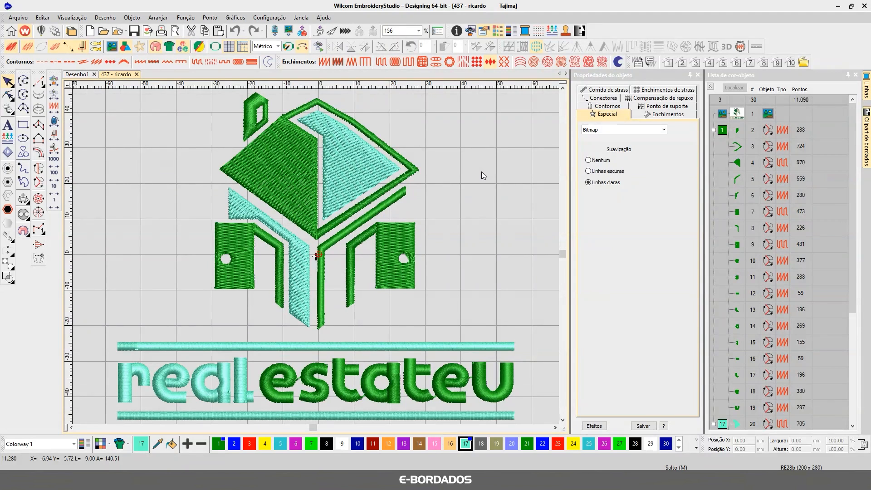
Run the logo's stitch-out simulation from its first stitch and slow the playback to about 1800 s/m
{"action": "key", "text": "shift+r"}
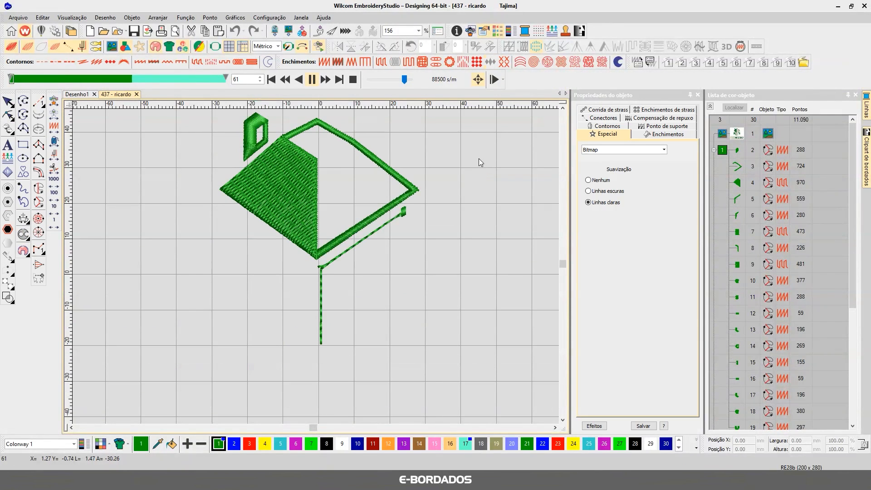
{"action": "left_click", "coordinate": [271, 80]}
{"action": "left_click", "coordinate": [385, 80]}
{"action": "left_click", "coordinate": [382, 82]}
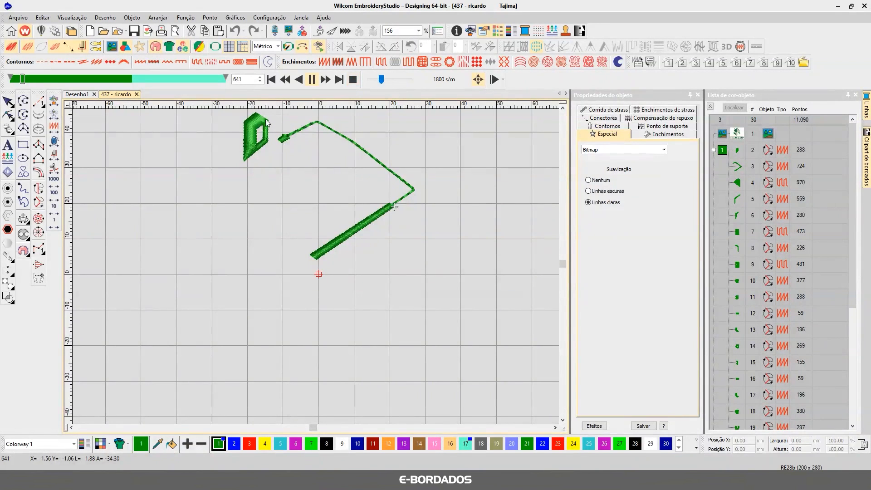
{"action": "left_click_drag", "start_coordinate": [381, 81], "coordinate": [391, 81]}
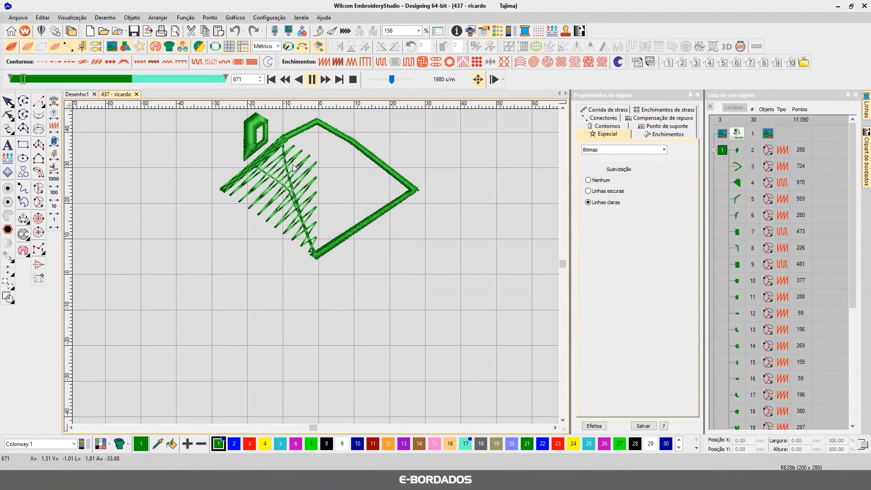
Pause and resume the stitch-out simulation, raise its speed to 12060 s/m, and follow it through the lettering and lower bar
{"action": "left_click", "coordinate": [340, 79]}
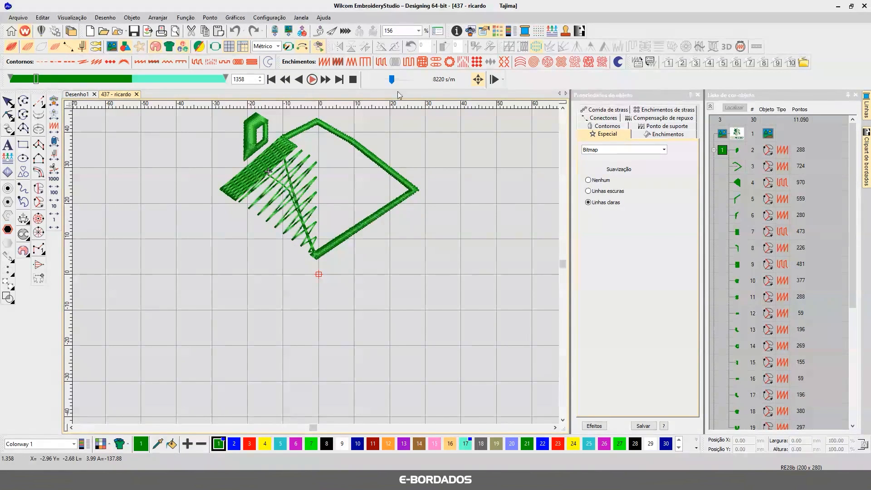
{"action": "left_click", "coordinate": [310, 82]}
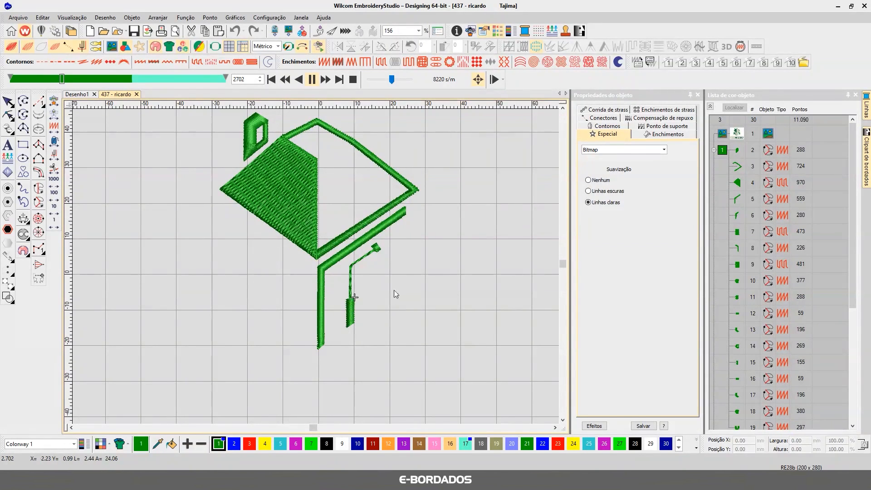
{"action": "left_click", "coordinate": [394, 80]}
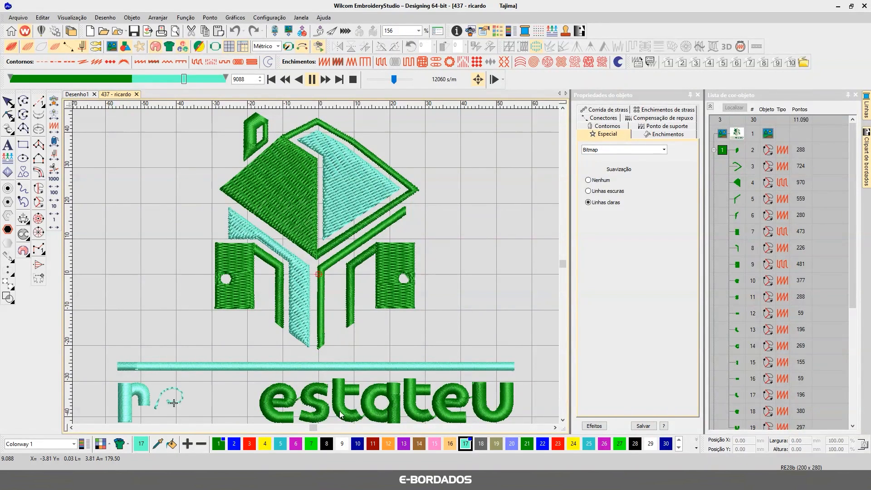
{"action": "left_click", "coordinate": [562, 420]}
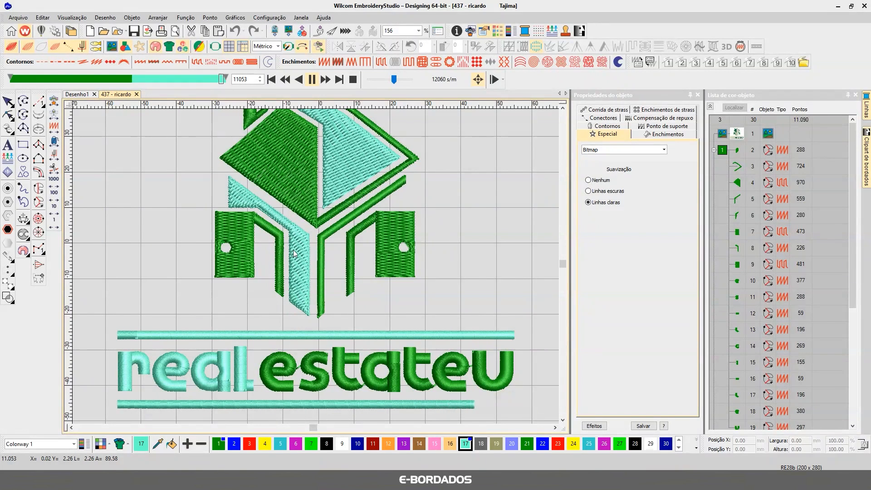
{"action": "left_click", "coordinate": [7, 101]}
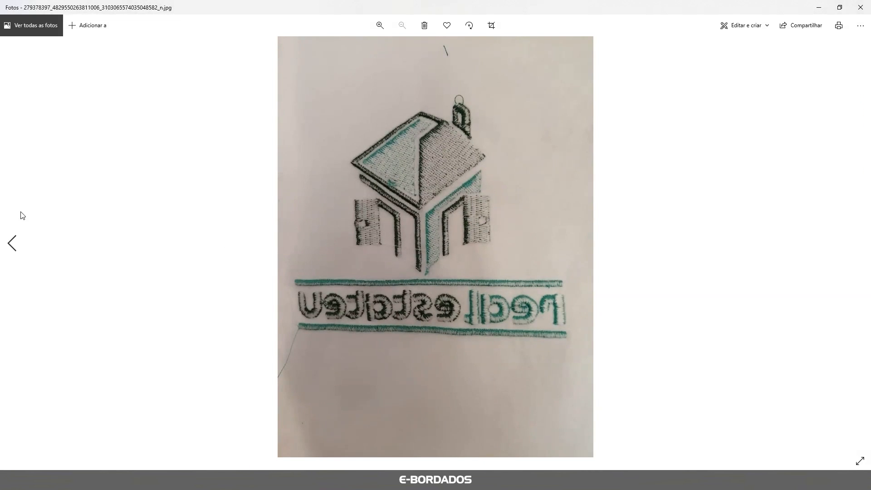
Bring up the front-side photo of the stitched sample and examine its house and lettering up close
{"action": "left_click", "coordinate": [5, 253]}
{"action": "scroll", "coordinate": [461, 240], "scroll_direction": "up", "scroll_amount": 3}
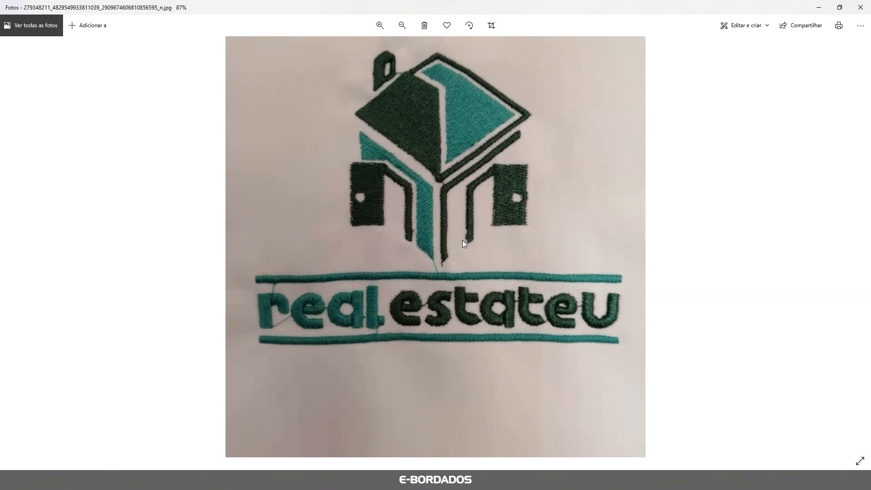
{"action": "scroll", "coordinate": [406, 155], "scroll_direction": "down", "scroll_amount": 1}
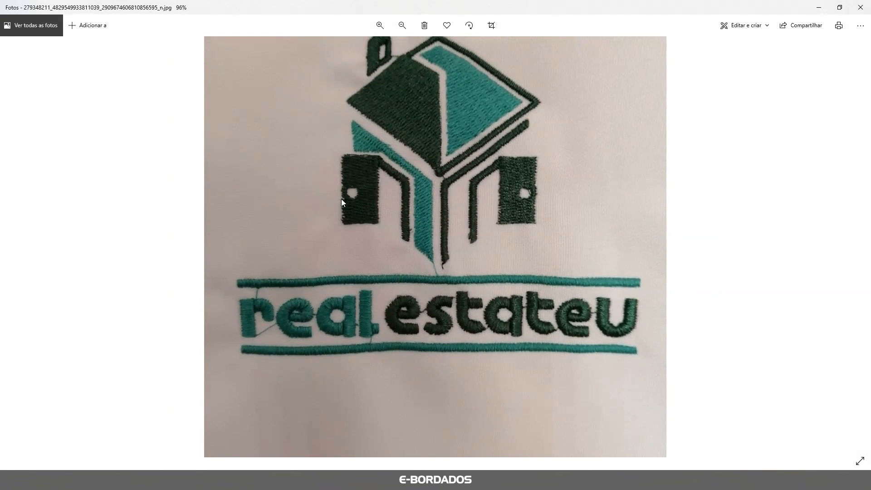
{"action": "scroll", "coordinate": [411, 213], "scroll_direction": "down", "scroll_amount": 2}
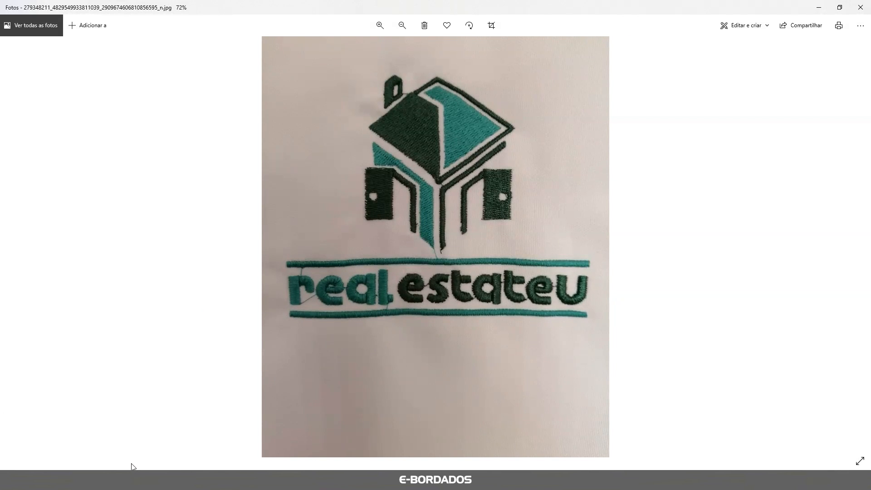
{"action": "scroll", "coordinate": [441, 336], "scroll_direction": "up", "scroll_amount": 4}
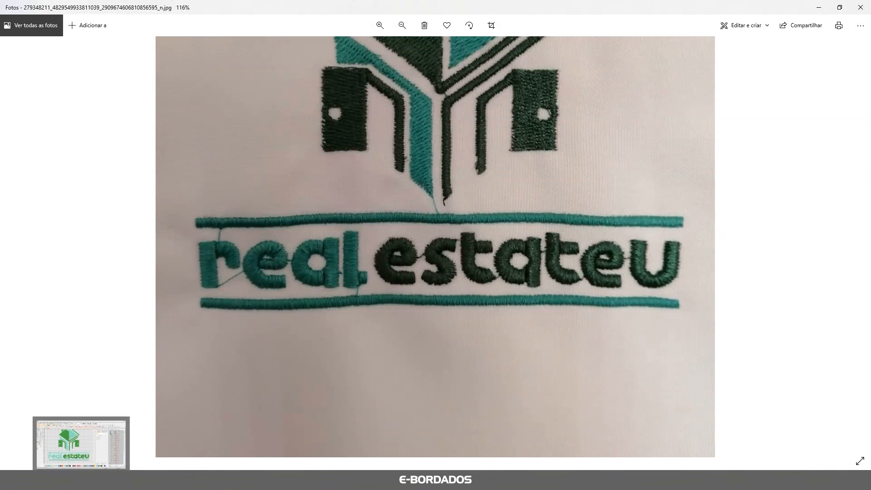
Switch back to EmbroideryStudio, select the left dark green roof shape in plain stitch view, and open its underlay settings
{"action": "left_click", "coordinate": [81, 480]}
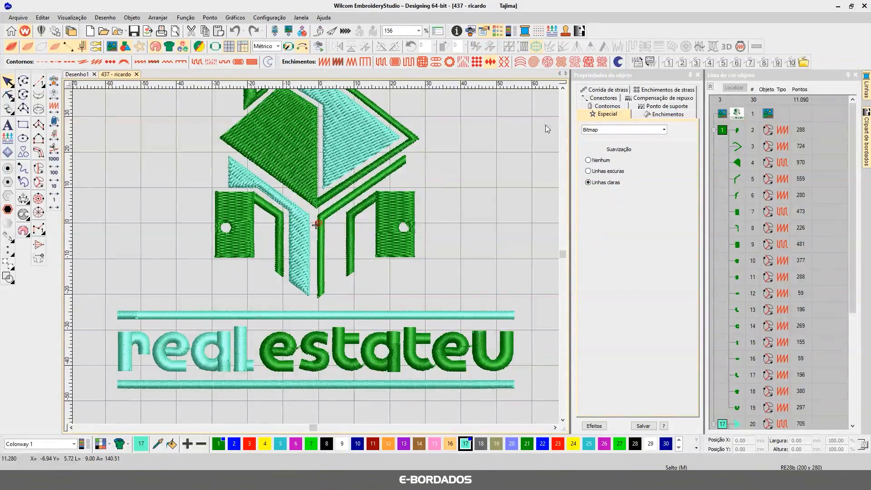
{"action": "left_click", "coordinate": [563, 87]}
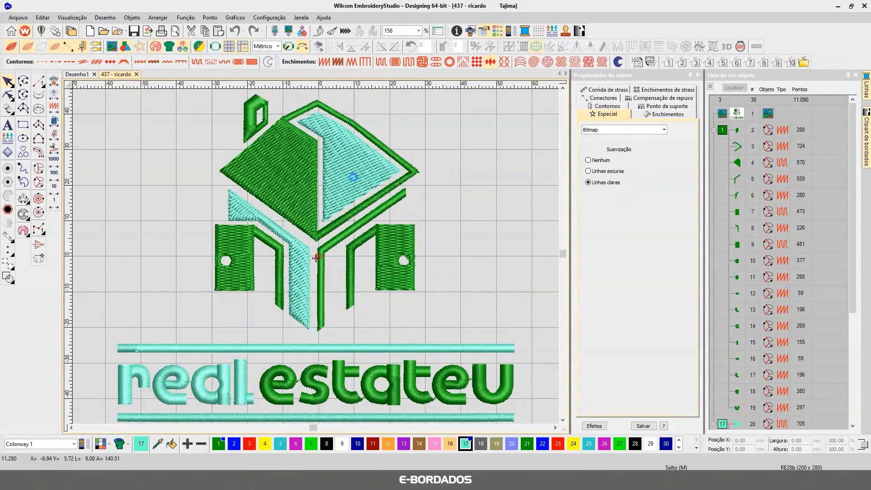
{"action": "scroll", "coordinate": [298, 185], "scroll_direction": "up", "scroll_amount": 3}
{"action": "scroll", "coordinate": [316, 260], "scroll_direction": "up", "scroll_amount": 3}
{"action": "left_click", "coordinate": [317, 260]}
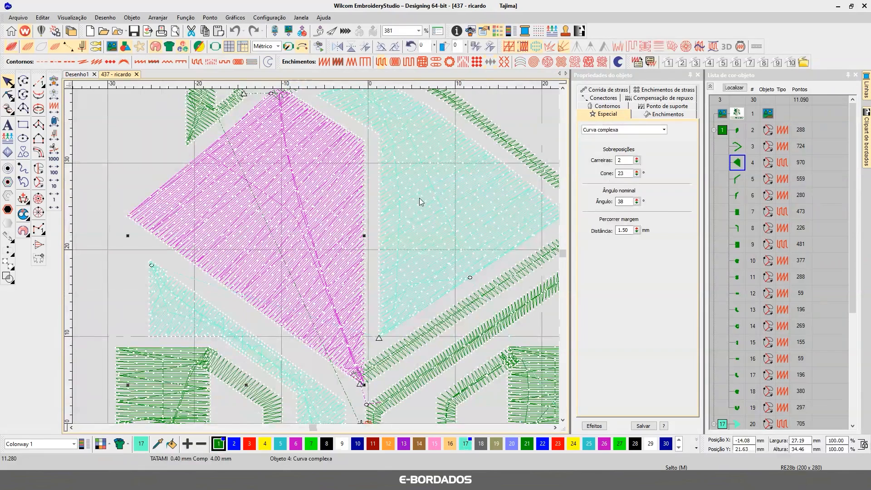
{"action": "left_click", "coordinate": [660, 106]}
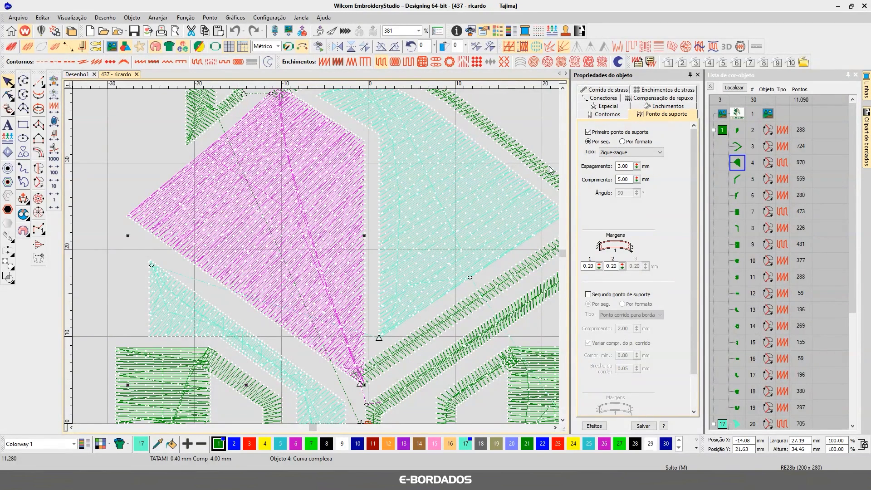
Check which underlay types are available for the selected green roof shape, keeping Zigue-zague
{"action": "left_click", "coordinate": [623, 152]}
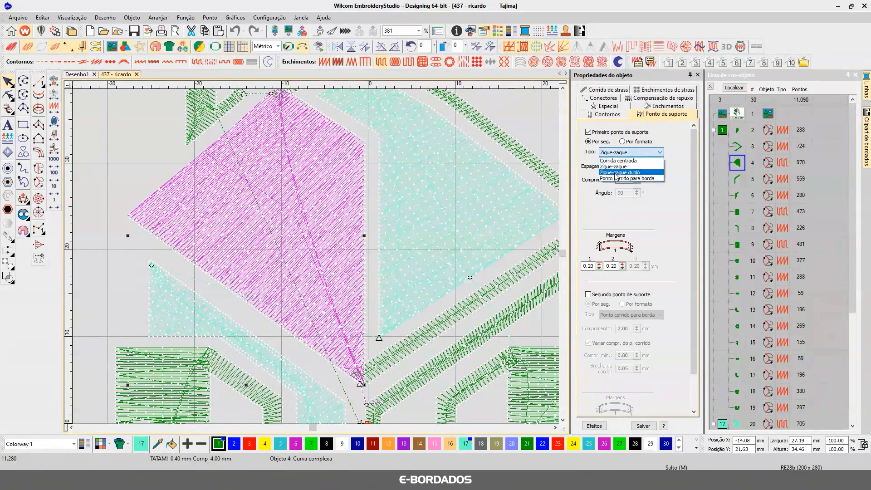
{"action": "left_click", "coordinate": [624, 153]}
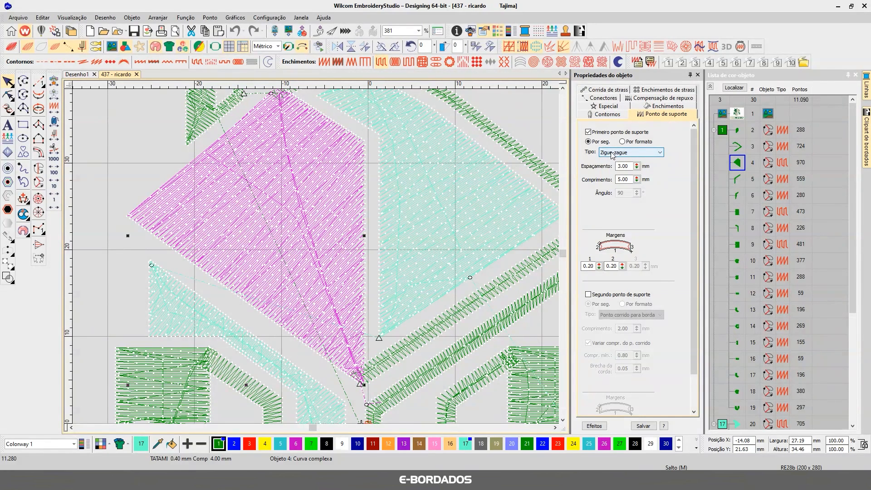
{"action": "left_click", "coordinate": [612, 153]}
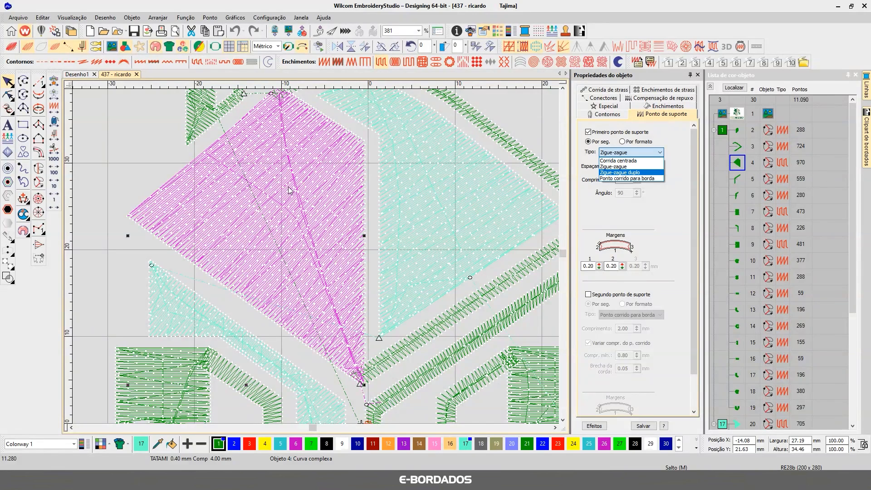
{"action": "left_click", "coordinate": [73, 428]}
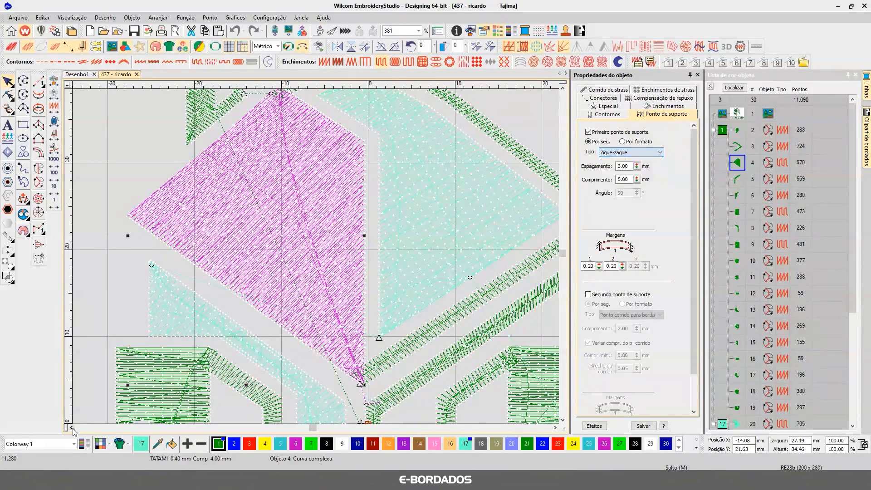
Digitize a Complex Fill object with straight edges over the four corners of the left dark green roof shape
{"action": "left_click", "coordinate": [72, 428]}
{"action": "scroll", "coordinate": [213, 313], "scroll_direction": "down", "scroll_amount": 2}
{"action": "scroll", "coordinate": [464, 162], "scroll_direction": "up", "scroll_amount": 1}
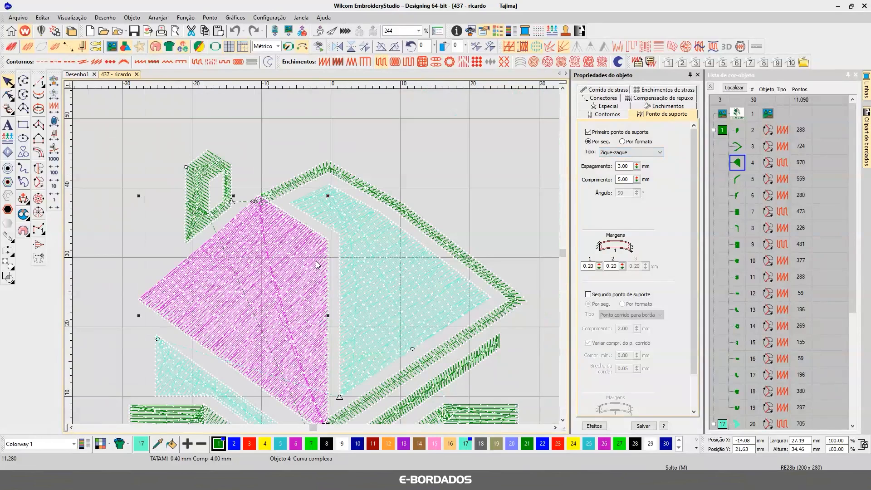
{"action": "left_click", "coordinate": [278, 168]}
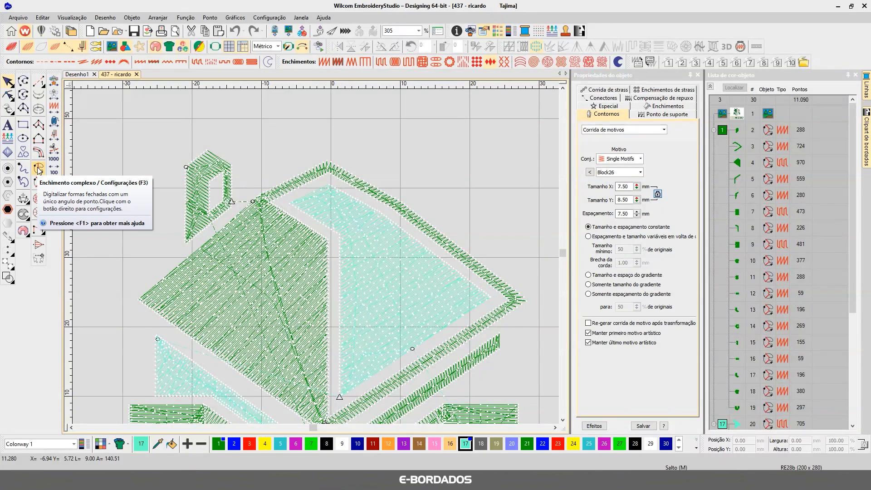
{"action": "left_click", "coordinate": [38, 170]}
{"action": "left_click", "coordinate": [138, 300]}
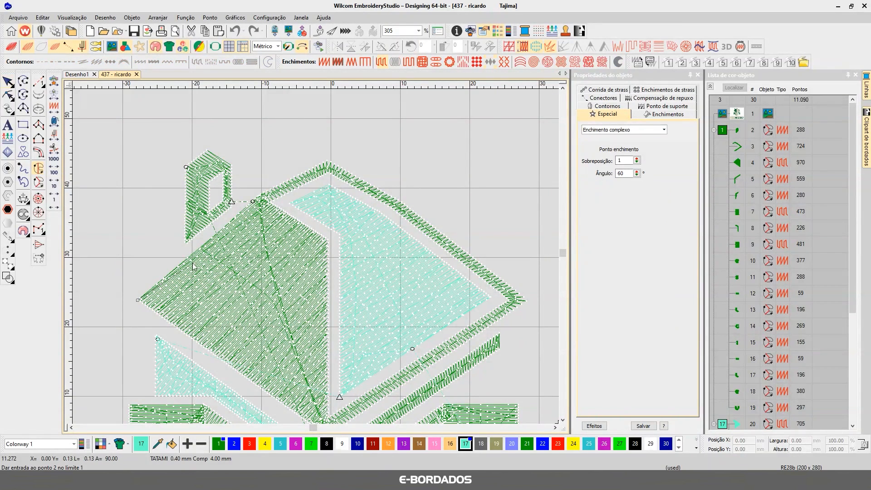
{"action": "left_click", "coordinate": [262, 199]}
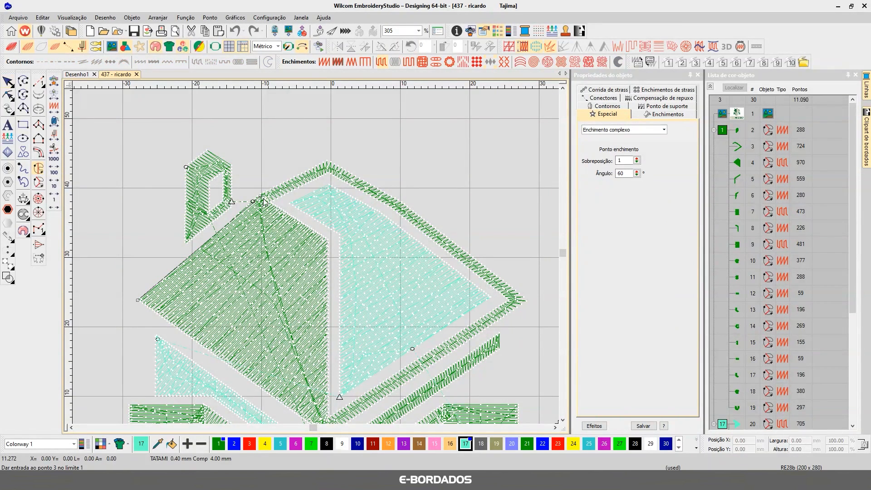
{"action": "left_click", "coordinate": [327, 241]}
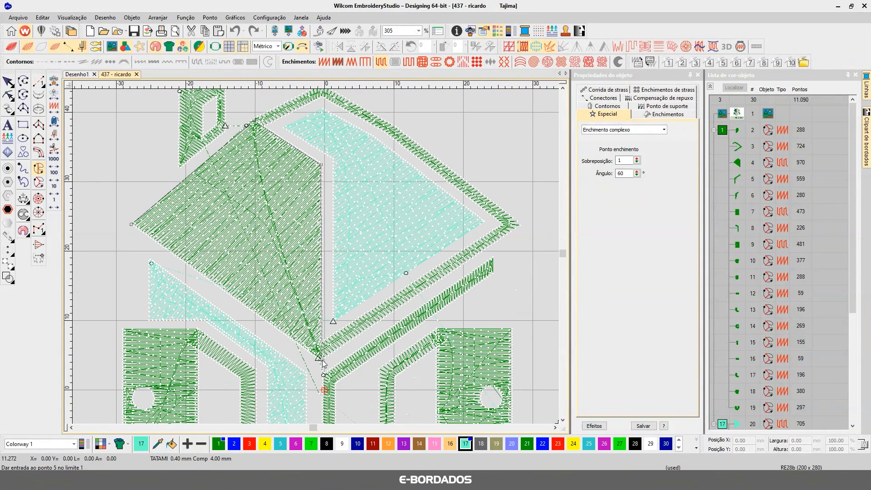
{"action": "key", "text": "Return"}
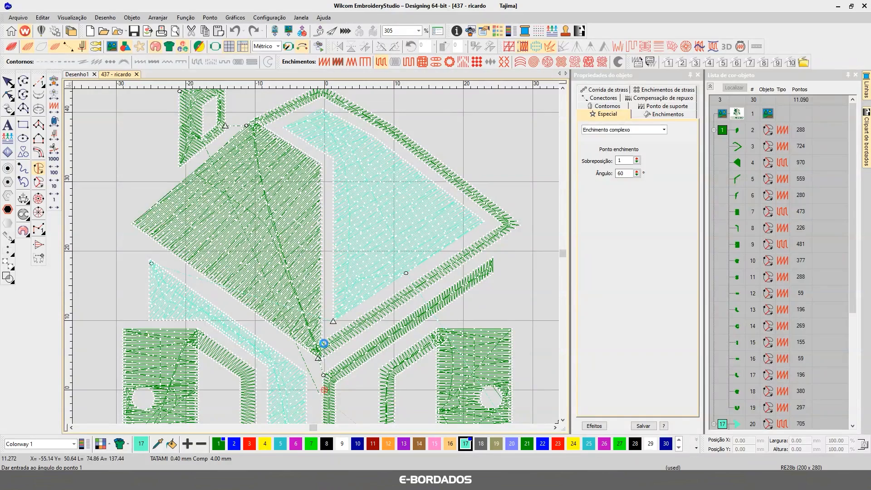
{"action": "key", "text": "Return"}
{"action": "key", "text": "Escape"}
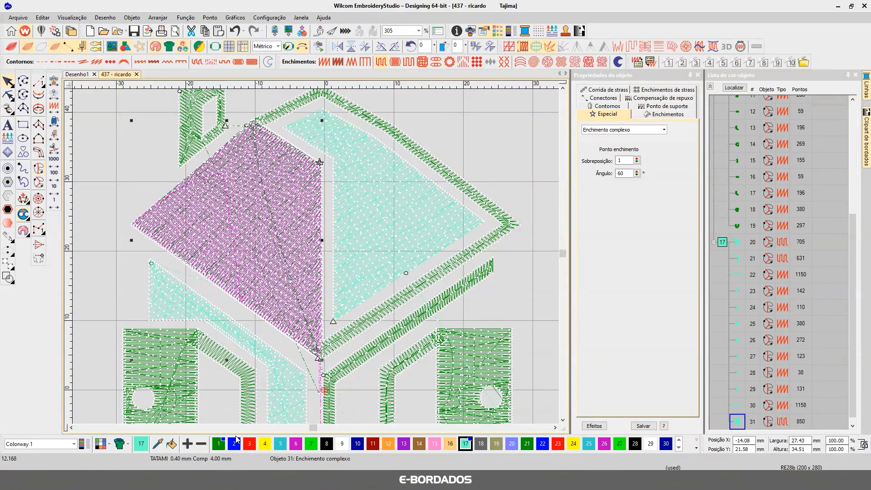
Recolour the new roof fill with red colour 3 and move it clear of the house, to its left
{"action": "left_click", "coordinate": [249, 444]}
{"action": "key", "text": "t"}
{"action": "left_click_drag", "start_coordinate": [290, 213], "coordinate": [214, 187]}
{"action": "scroll", "coordinate": [211, 217], "scroll_direction": "down", "scroll_amount": 2}
Reshape the red fill's stitch angle line to set the angle to 49°
{"action": "left_click", "coordinate": [8, 95]}
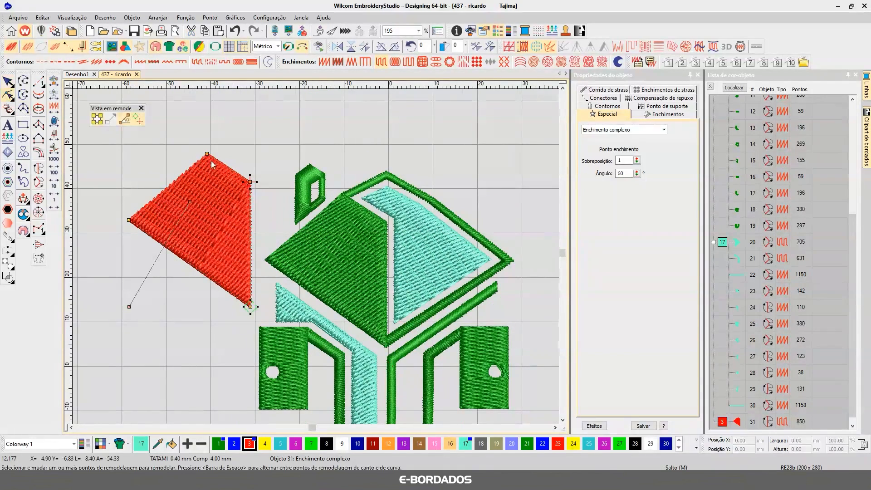
{"action": "left_click_drag", "start_coordinate": [189, 201], "coordinate": [262, 157]}
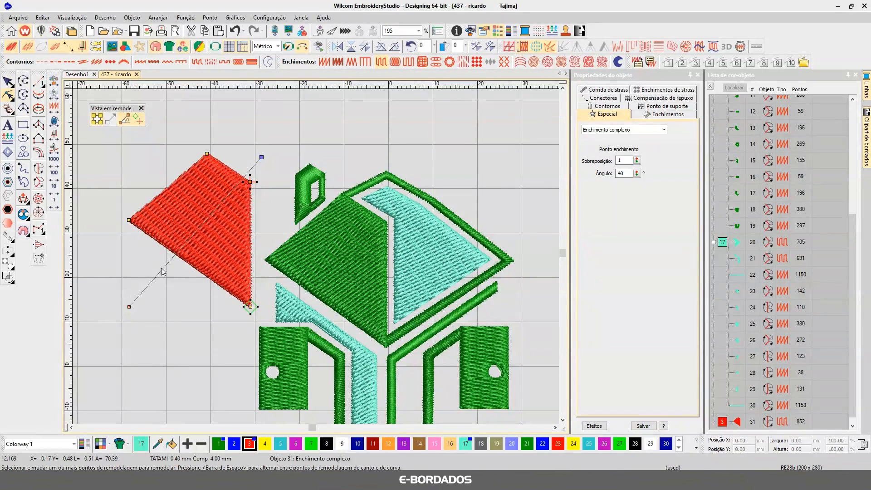
{"action": "left_click_drag", "start_coordinate": [129, 307], "coordinate": [129, 312]}
{"action": "left_click", "coordinate": [8, 82]}
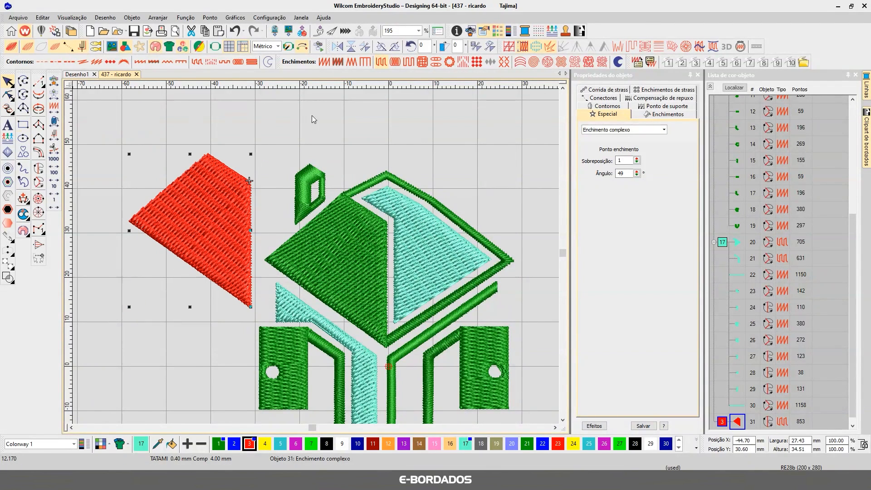
{"action": "left_click", "coordinate": [312, 119]}
Enable the first underlay on the red fill with type Tatami and display its plain stitches up close
{"action": "left_click", "coordinate": [227, 203]}
{"action": "left_click", "coordinate": [666, 114]}
{"action": "left_click", "coordinate": [624, 133]}
{"action": "left_click", "coordinate": [633, 152]}
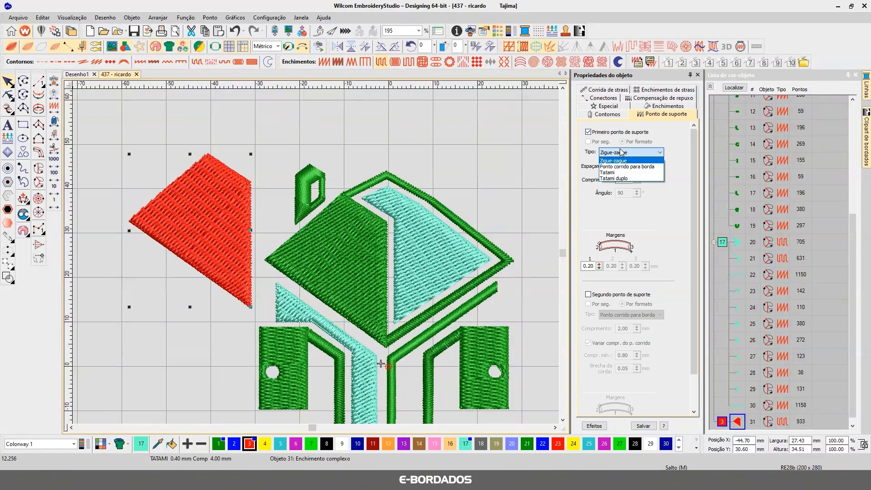
{"action": "left_click", "coordinate": [608, 173]}
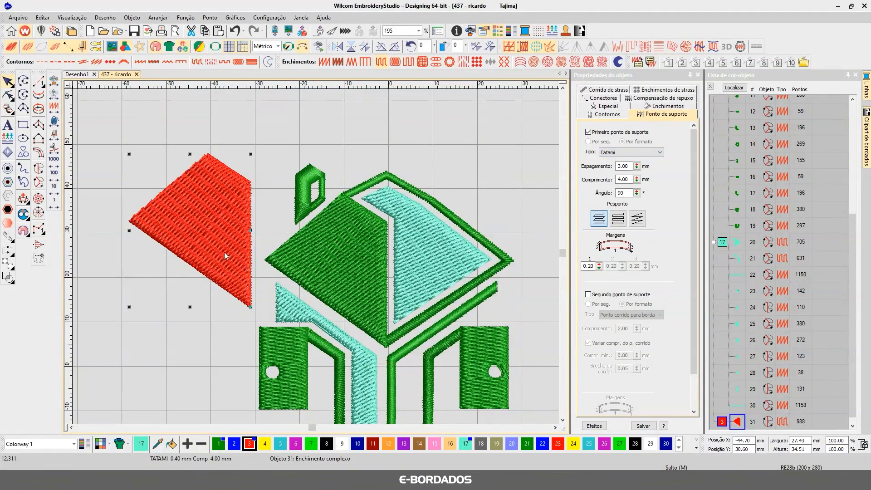
{"action": "key", "text": "t"}
{"action": "scroll", "coordinate": [223, 241], "scroll_direction": "up", "scroll_amount": 6}
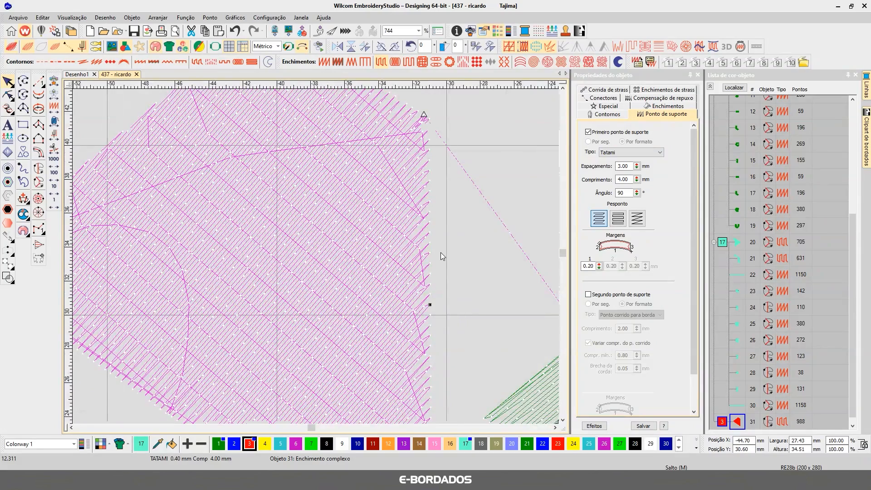
Compare the first underlay settings of the dark green roof shape with those of the red fill
{"action": "scroll", "coordinate": [316, 257], "scroll_direction": "down", "scroll_amount": 3}
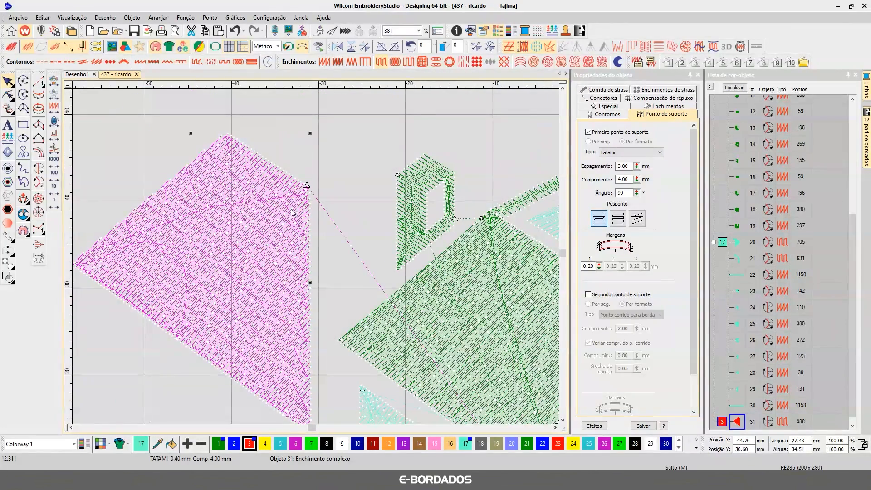
{"action": "left_click", "coordinate": [441, 329]}
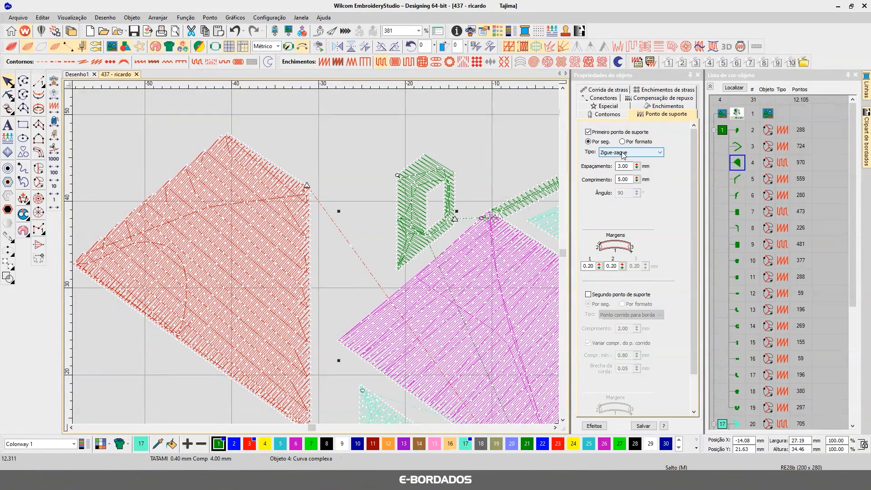
{"action": "left_click", "coordinate": [294, 197]}
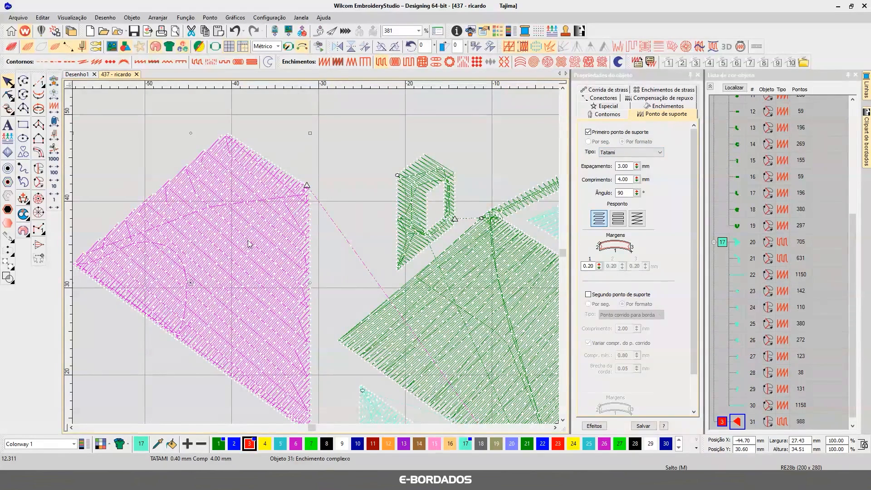
Set the dark green roof shape's first underlay to Por formato with type Tatami
{"action": "left_click", "coordinate": [429, 290]}
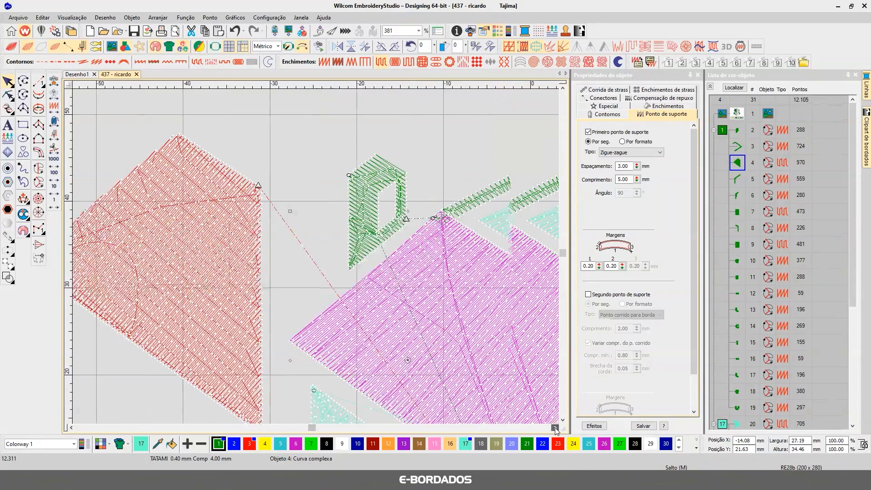
{"action": "left_click", "coordinate": [555, 428]}
{"action": "left_click", "coordinate": [555, 428]}
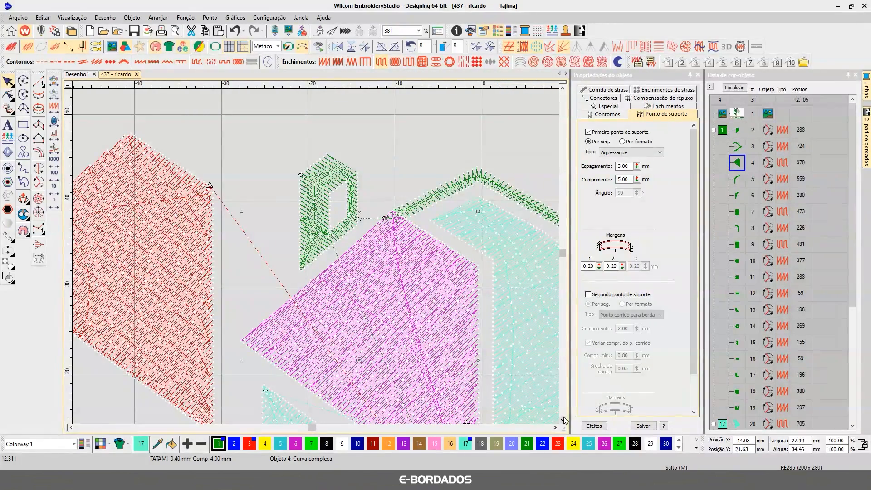
{"action": "left_click", "coordinate": [562, 420]}
{"action": "left_click", "coordinate": [562, 420]}
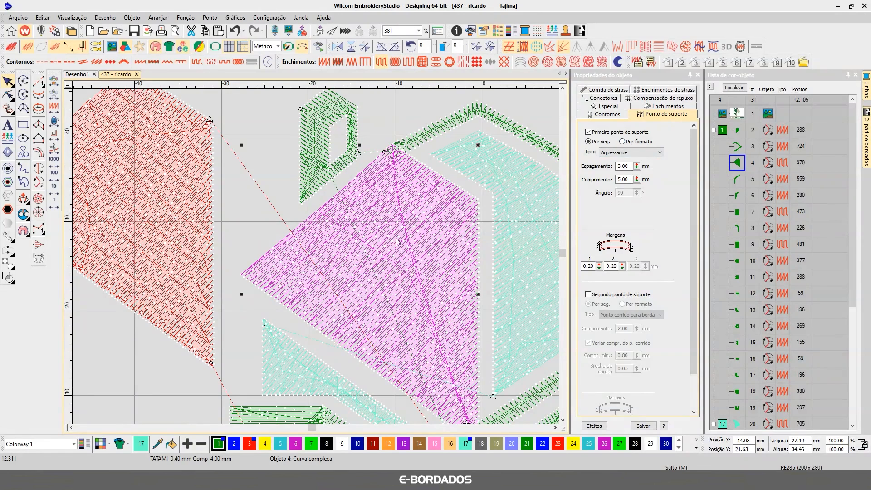
{"action": "left_click", "coordinate": [619, 153]}
{"action": "left_click", "coordinate": [620, 154]}
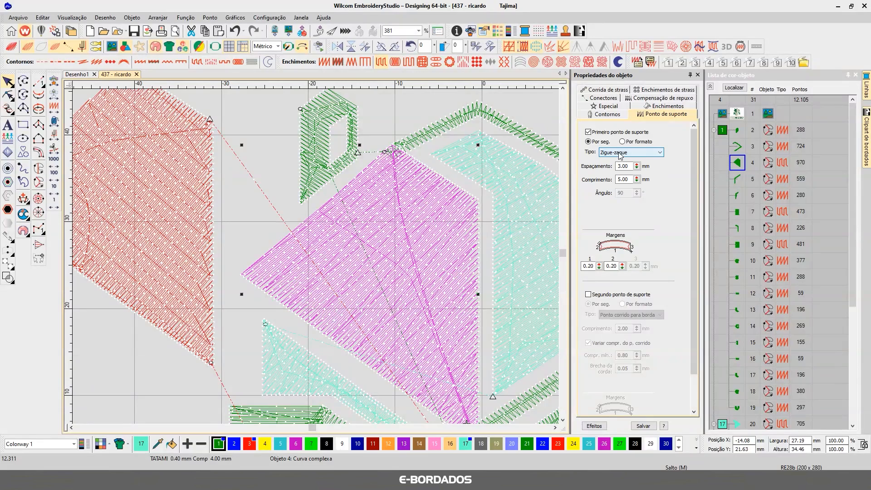
{"action": "left_click", "coordinate": [622, 142]}
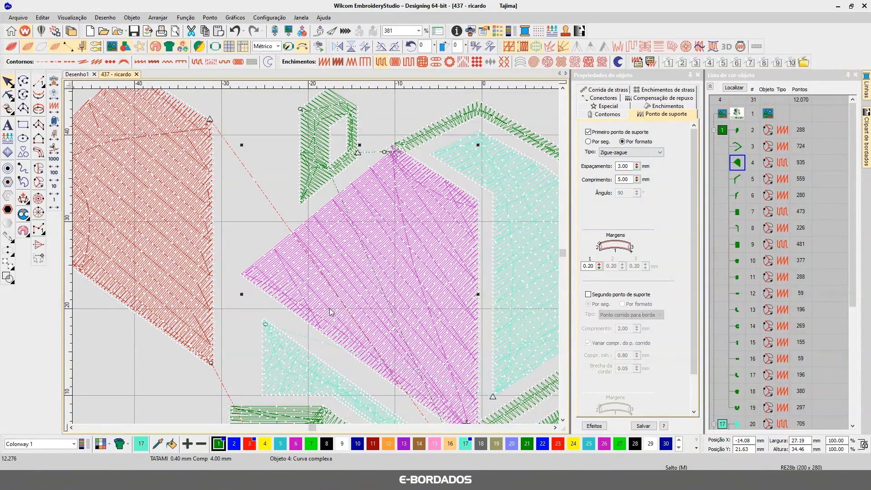
{"action": "left_click", "coordinate": [630, 153]}
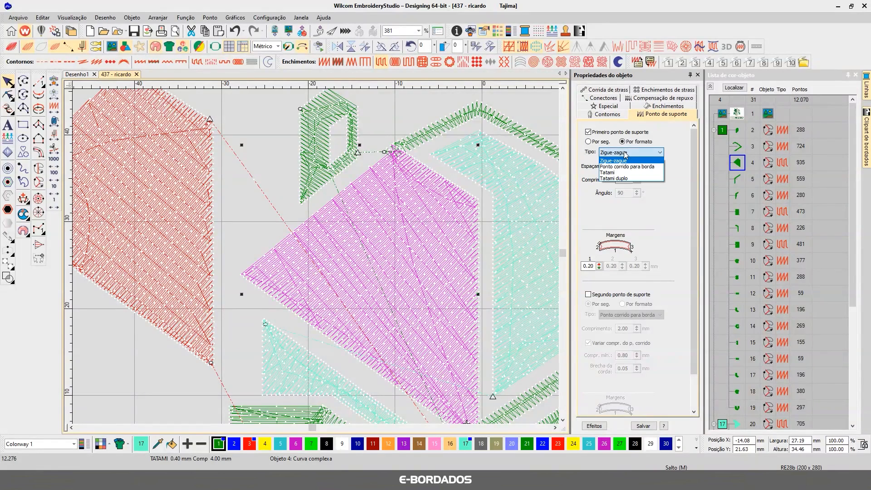
{"action": "left_click", "coordinate": [616, 173]}
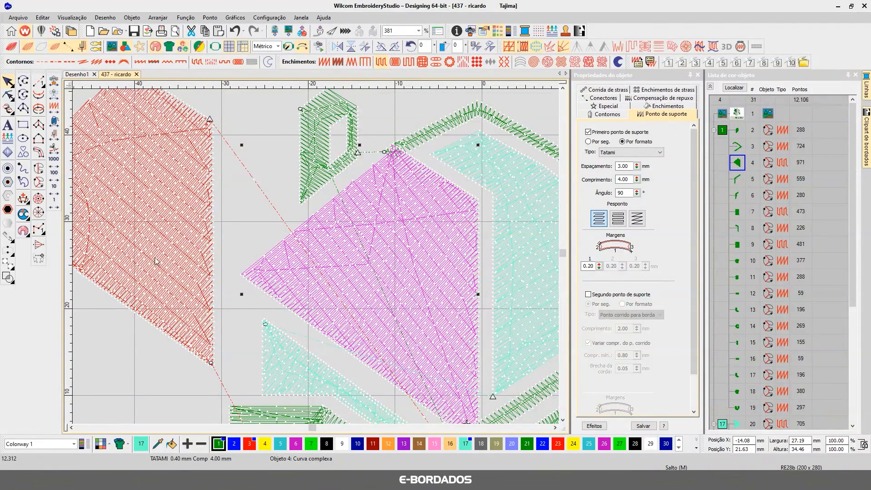
Review the red fill's underlay settings and available underlay types, and compare its stitches with the dark green roof's
{"action": "left_click", "coordinate": [141, 208]}
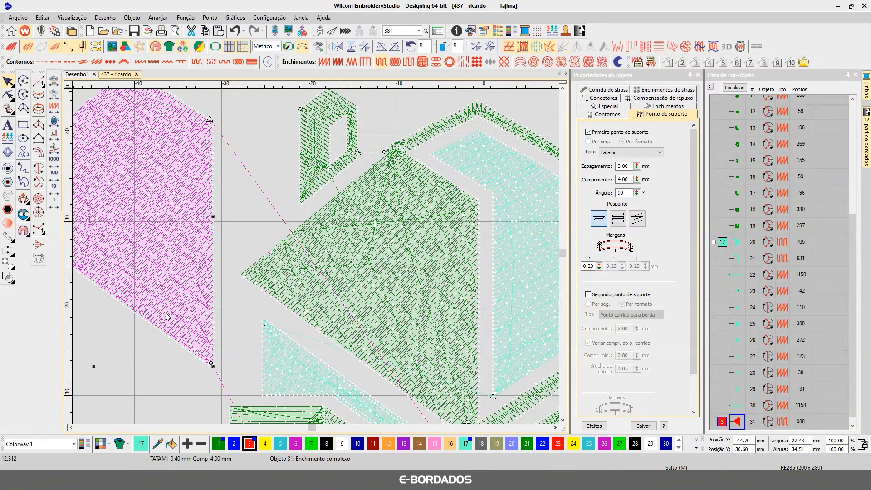
{"action": "left_click", "coordinate": [150, 180]}
{"action": "left_click", "coordinate": [625, 153]}
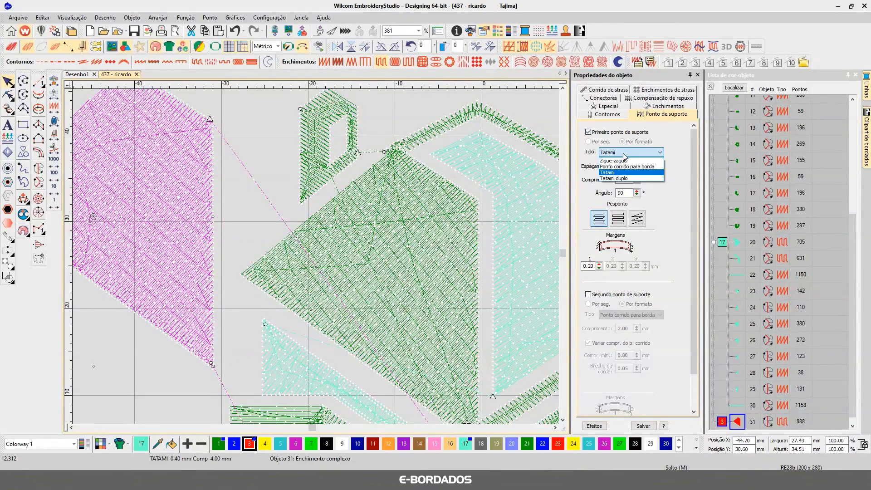
{"action": "left_click", "coordinate": [624, 154]}
{"action": "left_click", "coordinate": [625, 154]}
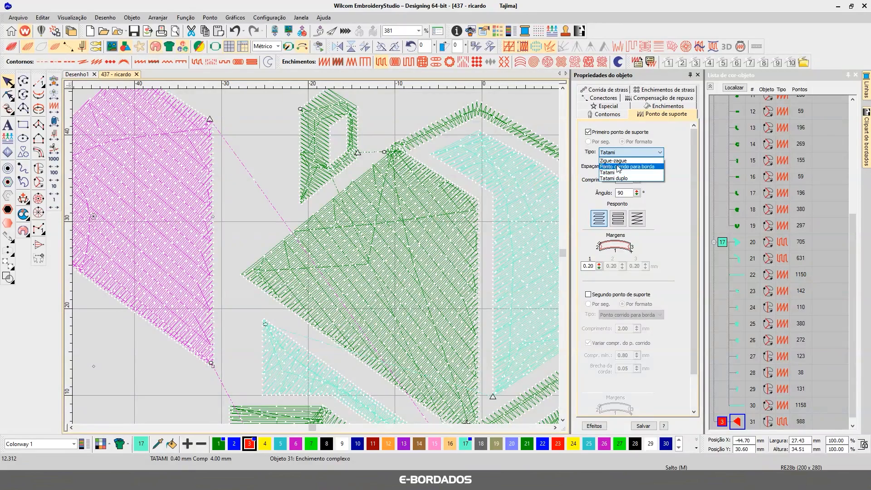
{"action": "left_click", "coordinate": [351, 233]}
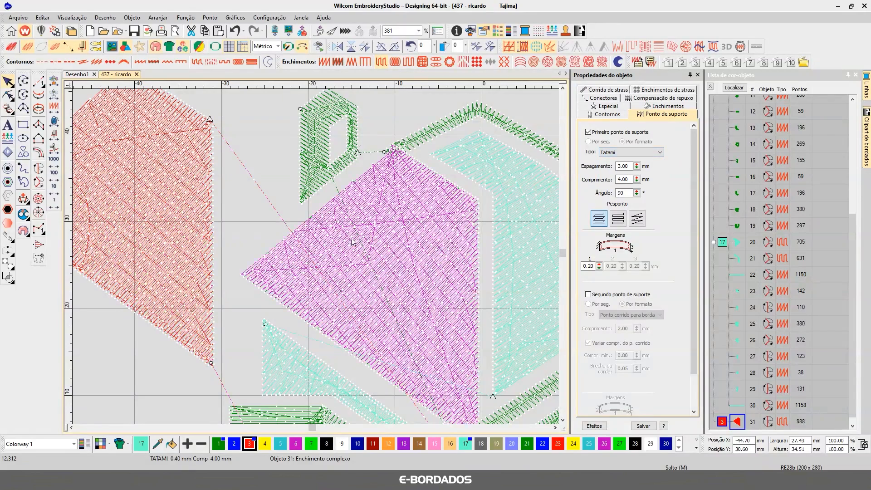
Set the turquoise roof shape's first underlay to Por formato with type Tatami
{"action": "left_click", "coordinate": [519, 218]}
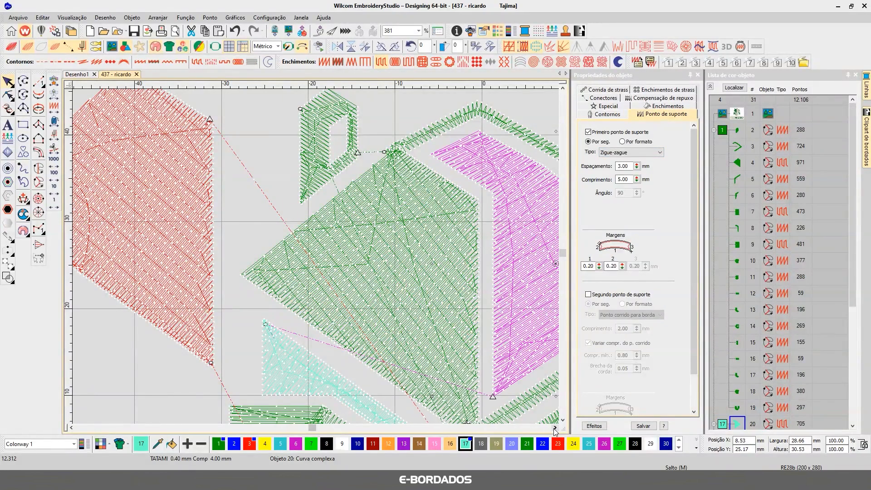
{"action": "left_click", "coordinate": [555, 428]}
{"action": "left_click", "coordinate": [555, 428]}
{"action": "left_click", "coordinate": [555, 427]}
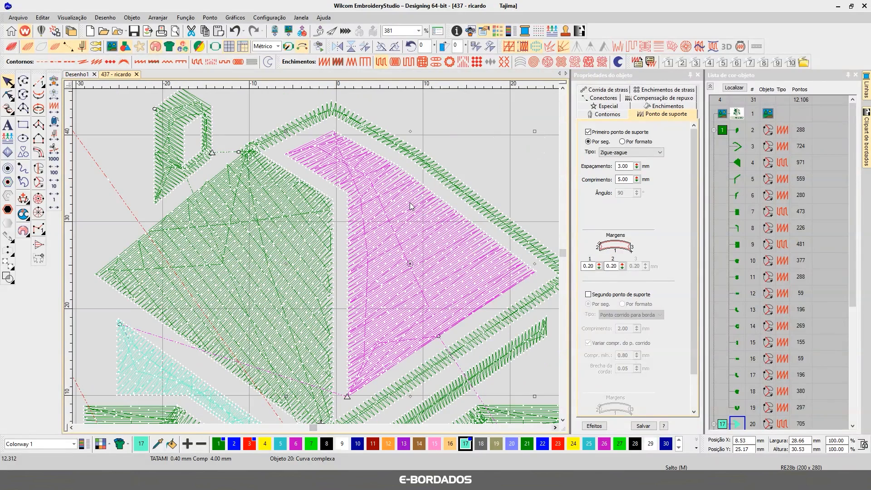
{"action": "left_click", "coordinate": [623, 142]}
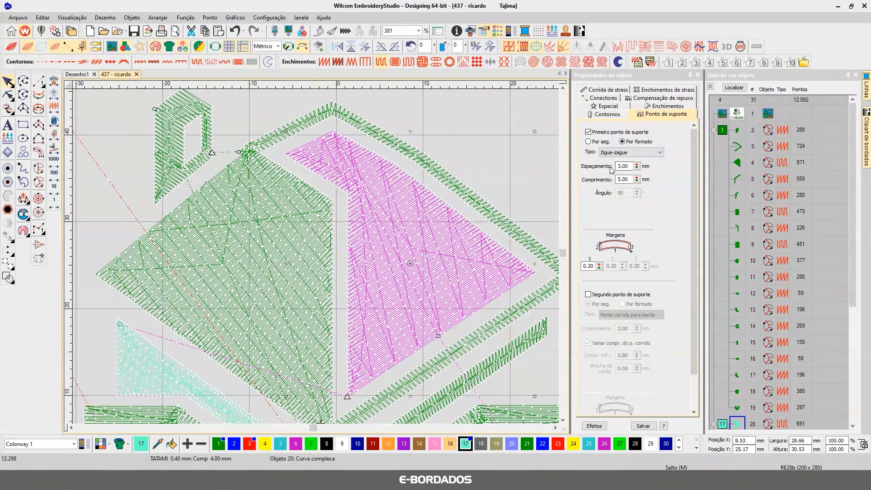
{"action": "left_click", "coordinate": [631, 152]}
{"action": "left_click", "coordinate": [626, 169]}
Delete the red test fill beside the house
{"action": "scroll", "coordinate": [492, 253], "scroll_direction": "down", "scroll_amount": 6}
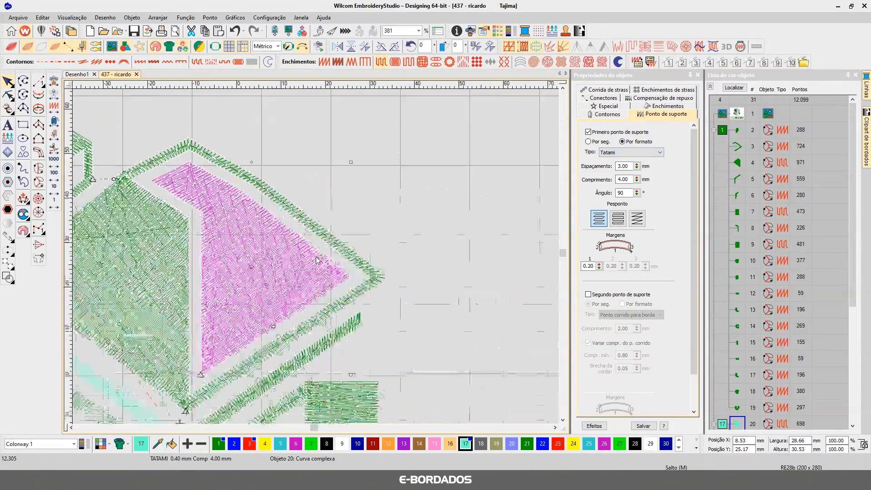
{"action": "scroll", "coordinate": [316, 262], "scroll_direction": "up", "scroll_amount": 1}
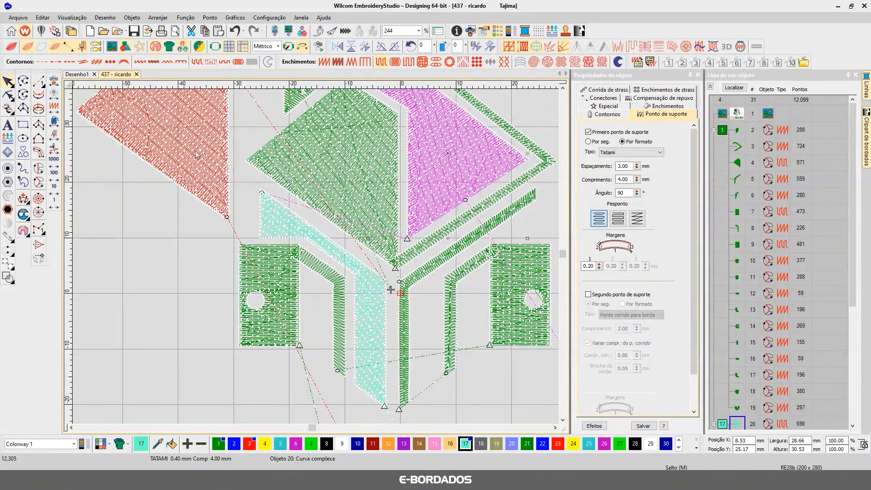
{"action": "left_click", "coordinate": [181, 142]}
{"action": "key", "text": "Delete"}
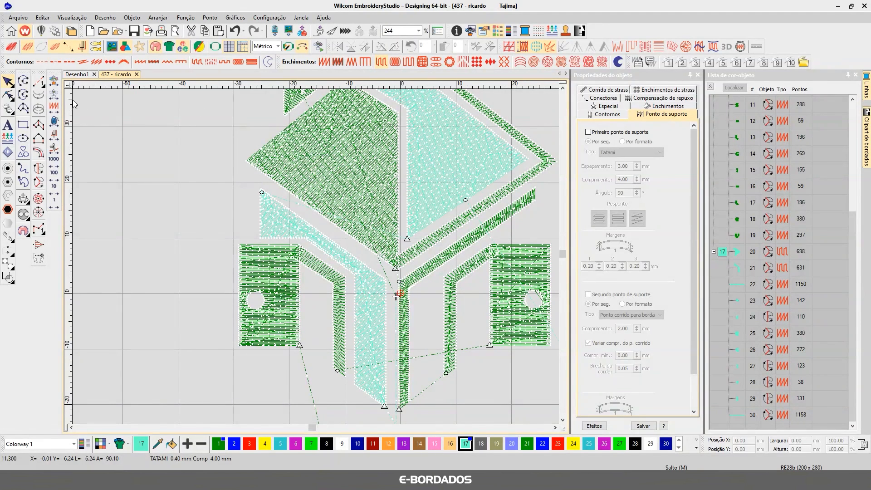
Inspect the underlay of the turquoise roof and wall shapes and the roof peak in plain stitches and realistic view
{"action": "left_click", "coordinate": [430, 165]}
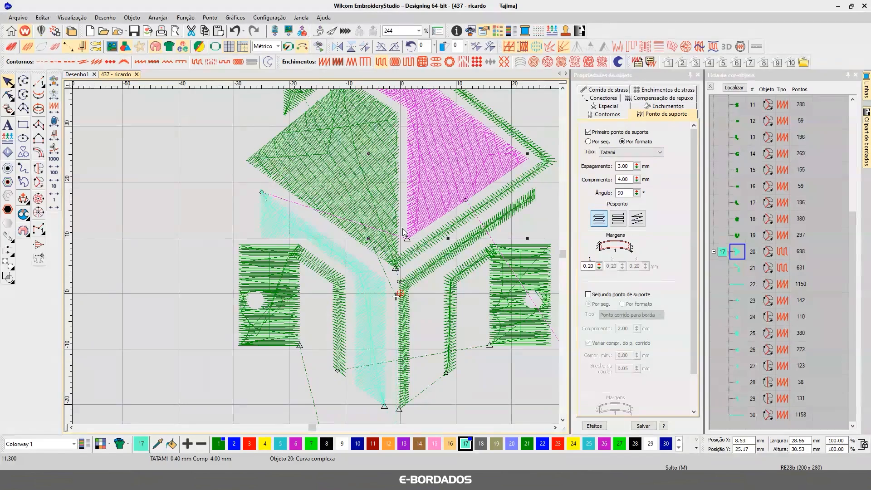
{"action": "key", "text": "t"}
{"action": "left_click", "coordinate": [371, 304]}
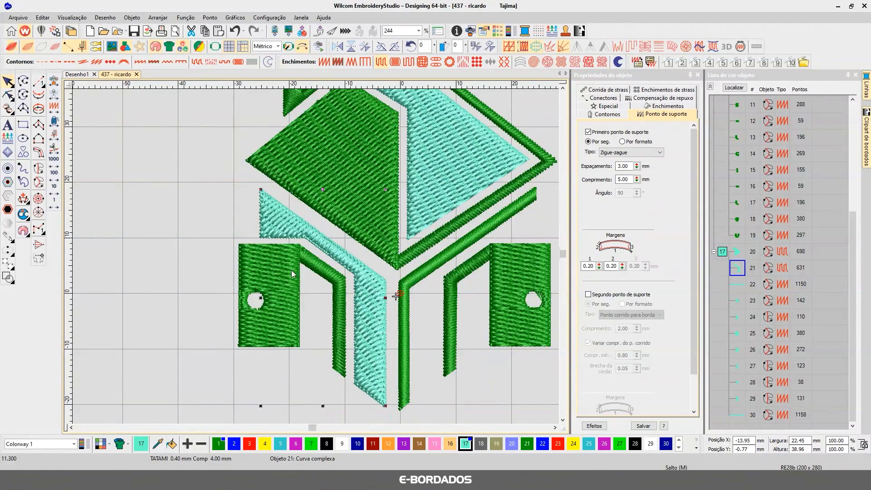
{"action": "key", "text": "t"}
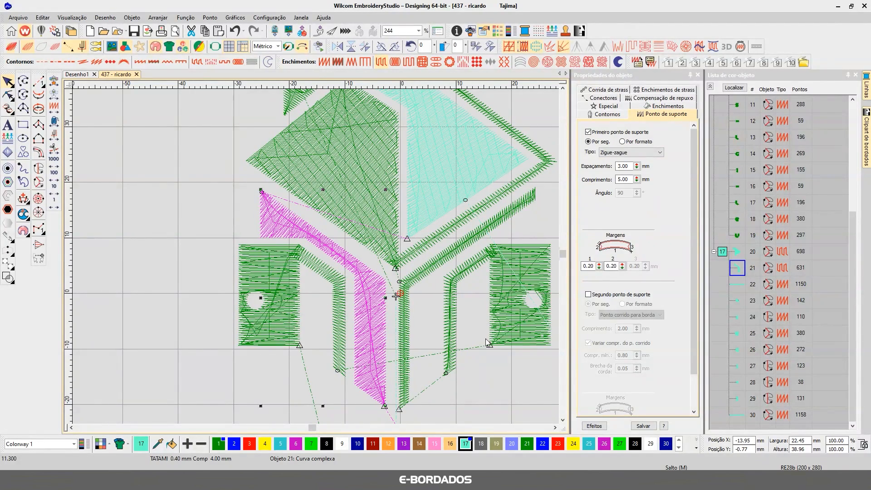
{"action": "scroll", "coordinate": [488, 343], "scroll_direction": "down", "scroll_amount": 1}
{"action": "scroll", "coordinate": [318, 260], "scroll_direction": "down", "scroll_amount": 2}
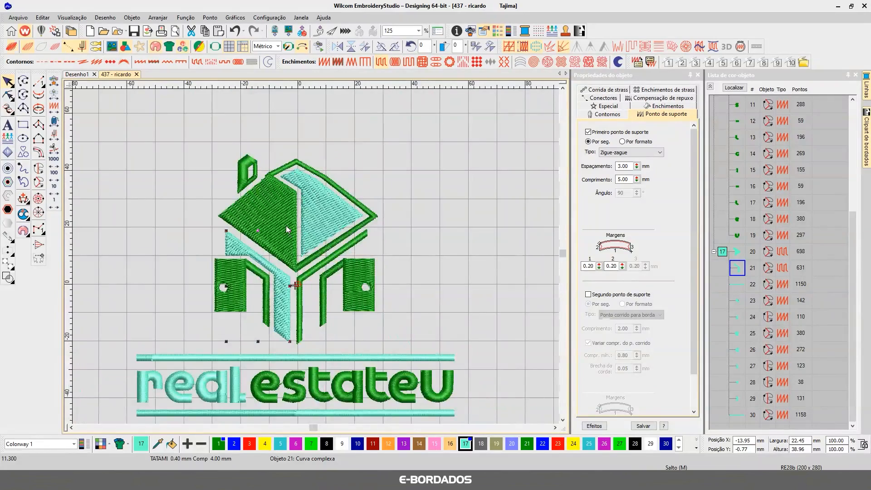
{"action": "scroll", "coordinate": [291, 236], "scroll_direction": "up", "scroll_amount": 5}
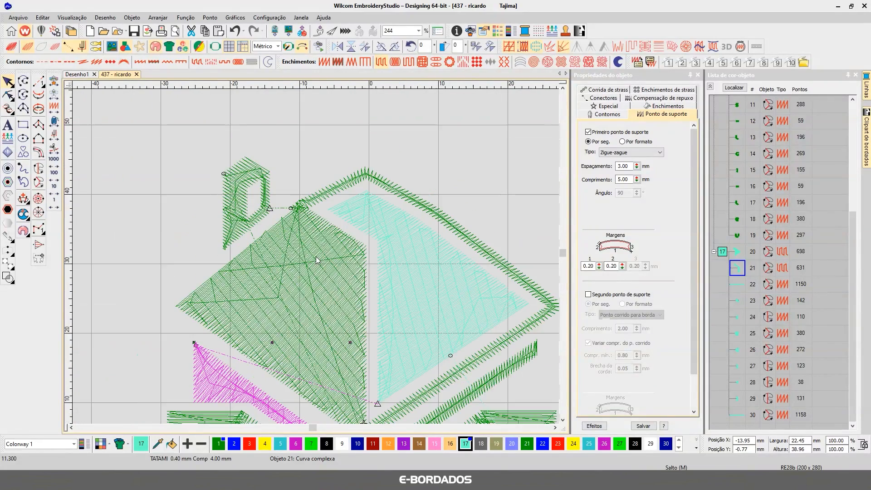
{"action": "key", "text": "t"}
{"action": "scroll", "coordinate": [316, 257], "scroll_direction": "down", "scroll_amount": 1}
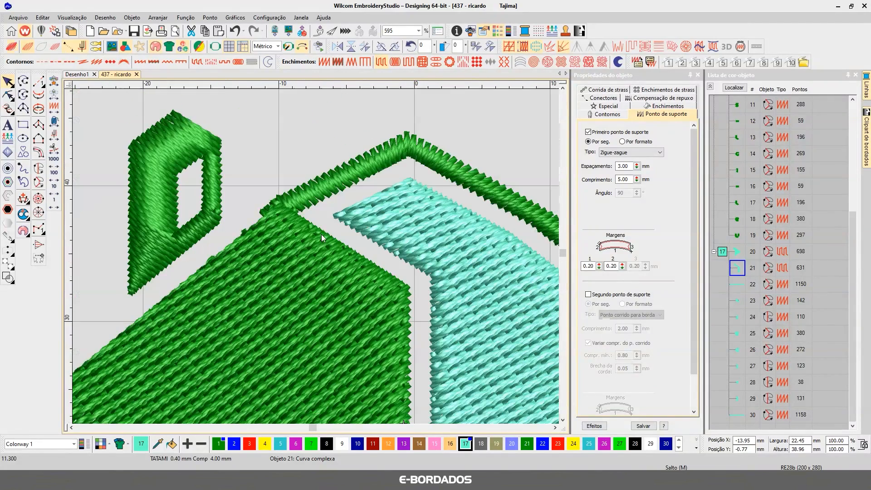
Switch to the Photos window and examine the roof, chimney and connecting thread on the sewn sample up close
{"action": "key", "text": "alt+Tab"}
{"action": "left_click_drag", "start_coordinate": [488, 190], "coordinate": [486, 333]}
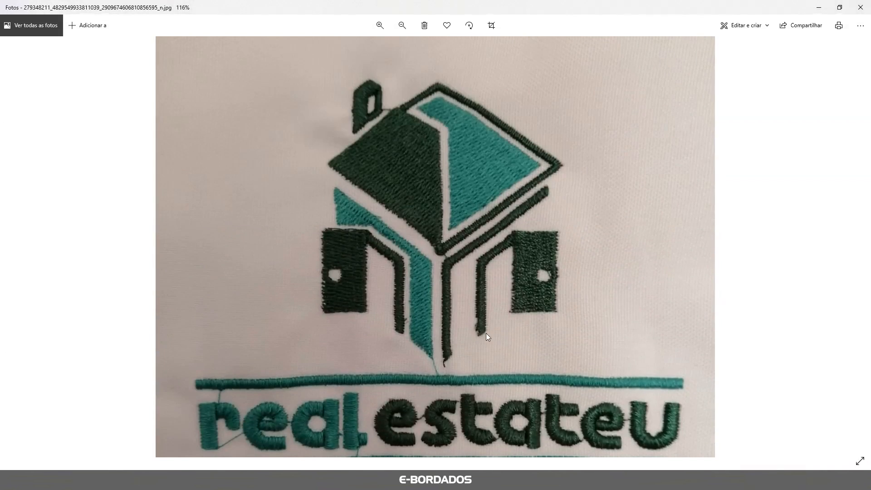
{"action": "scroll", "coordinate": [403, 164], "scroll_direction": "up", "scroll_amount": 3}
{"action": "left_click_drag", "start_coordinate": [401, 168], "coordinate": [394, 178]}
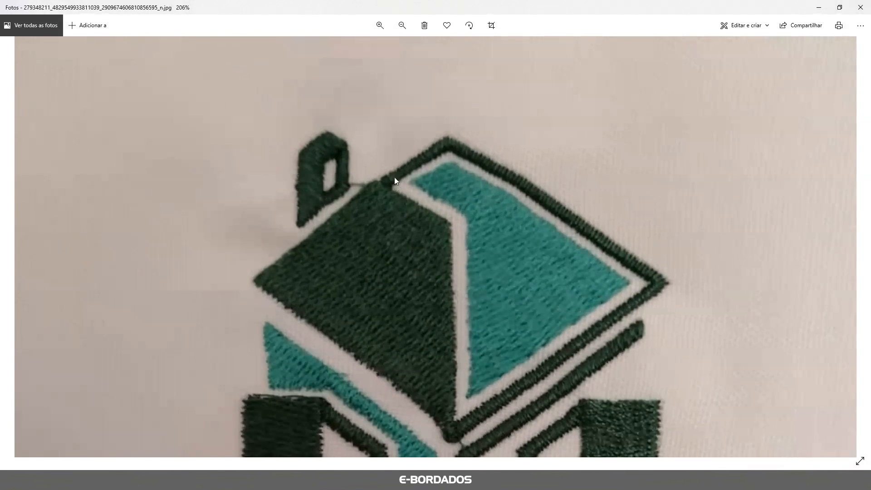
{"action": "scroll", "coordinate": [406, 217], "scroll_direction": "up", "scroll_amount": 1}
{"action": "scroll", "coordinate": [407, 220], "scroll_direction": "down", "scroll_amount": 1}
{"action": "scroll", "coordinate": [407, 219], "scroll_direction": "down", "scroll_amount": 2}
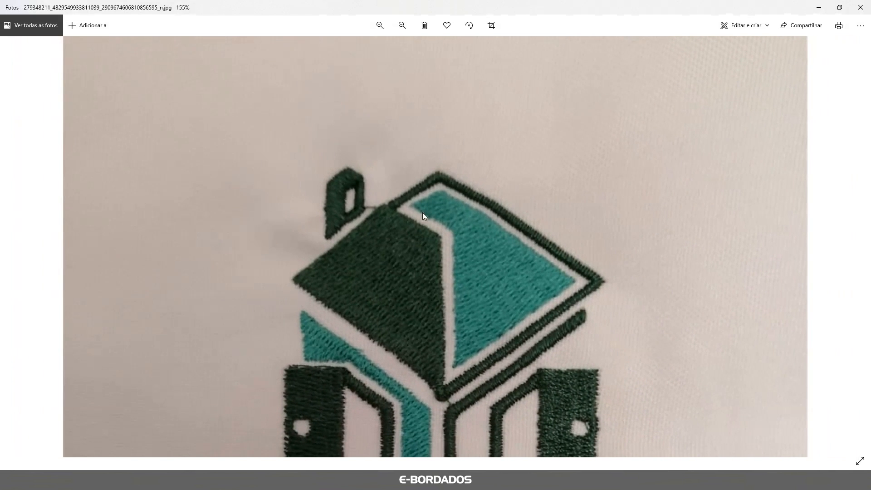
{"action": "scroll", "coordinate": [404, 220], "scroll_direction": "up", "scroll_amount": 2}
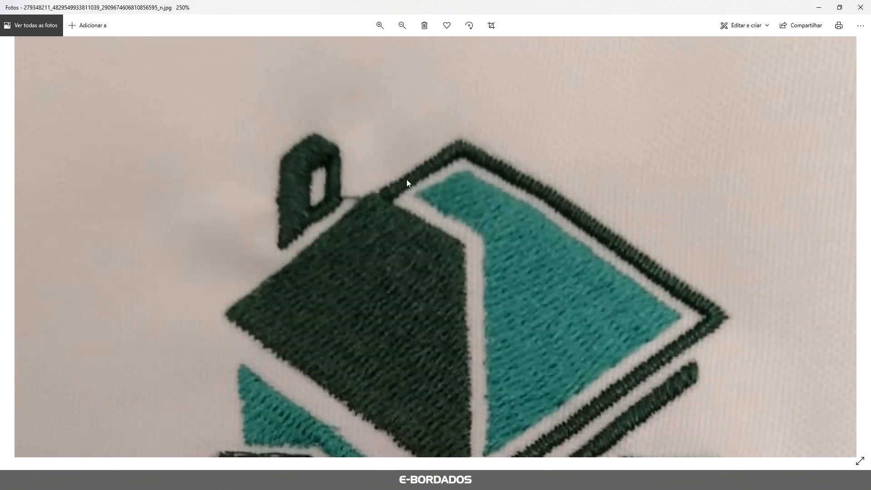
{"action": "scroll", "coordinate": [430, 276], "scroll_direction": "down", "scroll_amount": 1}
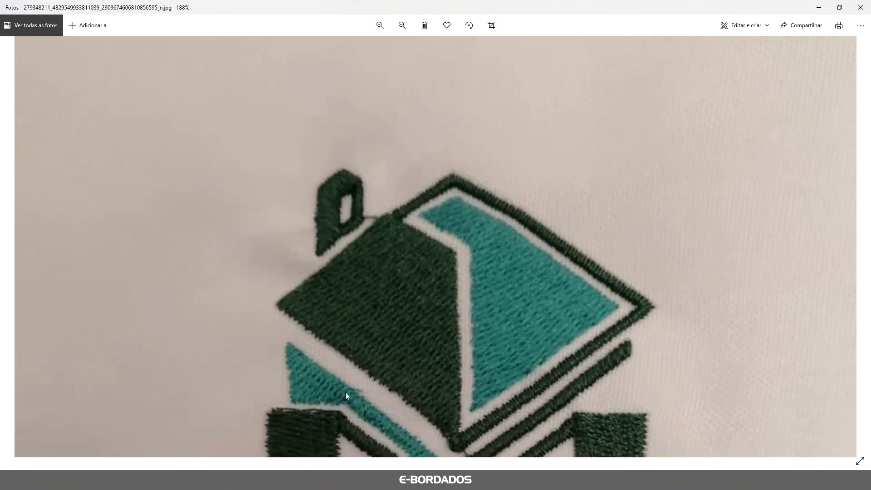
{"action": "scroll", "coordinate": [295, 405], "scroll_direction": "down", "scroll_amount": 1}
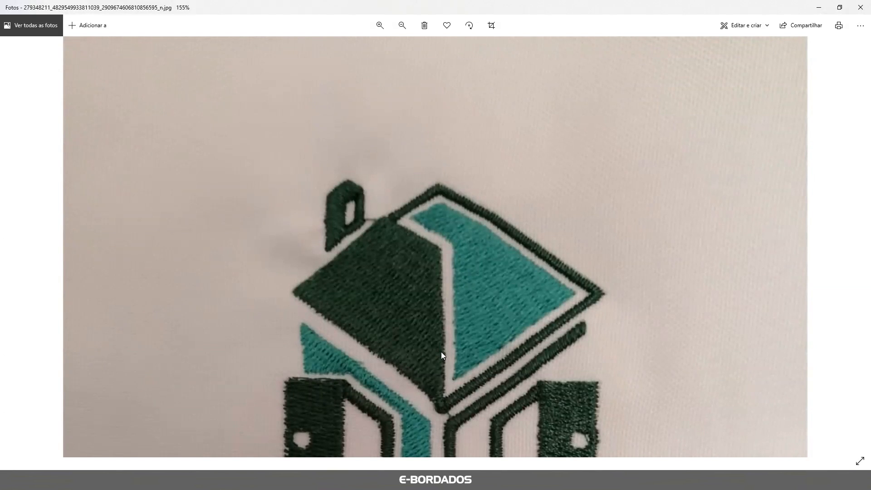
{"action": "scroll", "coordinate": [412, 216], "scroll_direction": "up", "scroll_amount": 3}
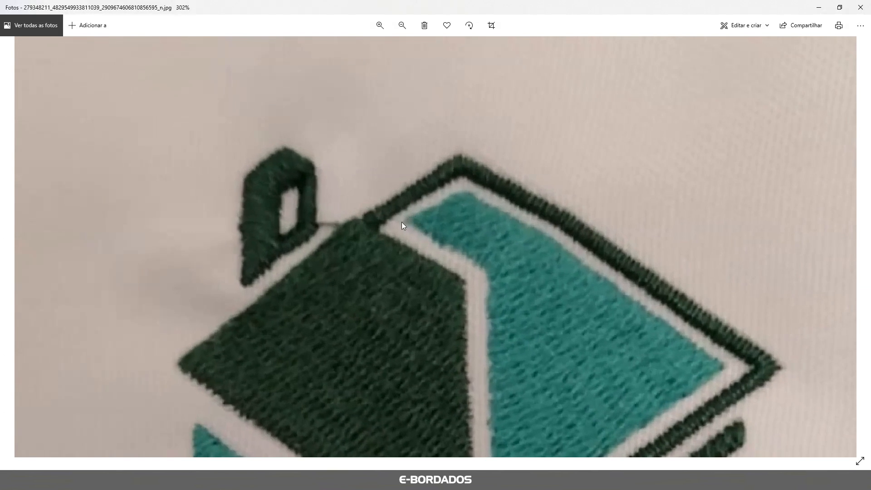
{"action": "scroll", "coordinate": [379, 224], "scroll_direction": "up", "scroll_amount": 2}
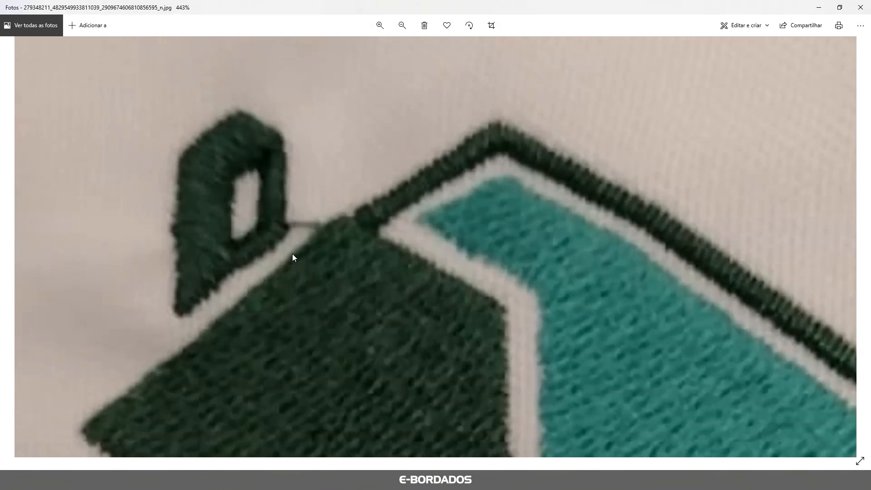
{"action": "scroll", "coordinate": [423, 196], "scroll_direction": "down", "scroll_amount": 3}
{"action": "scroll", "coordinate": [416, 271], "scroll_direction": "up", "scroll_amount": 1}
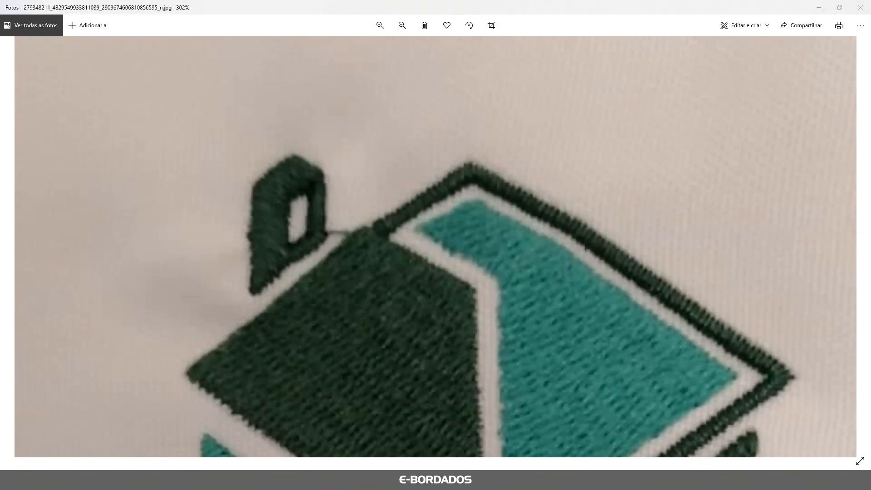
Switch to Wilcom EmbroideryStudio and examine where the green roof outline meets the peak of the dark green roof fill
{"action": "key", "text": "alt+Tab"}
{"action": "scroll", "coordinate": [288, 202], "scroll_direction": "up", "scroll_amount": 3}
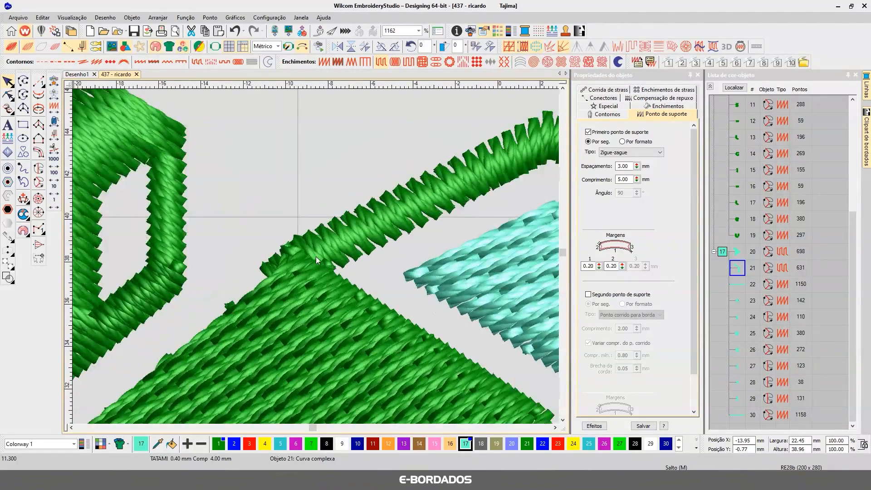
{"action": "scroll", "coordinate": [316, 257], "scroll_direction": "down", "scroll_amount": 2}
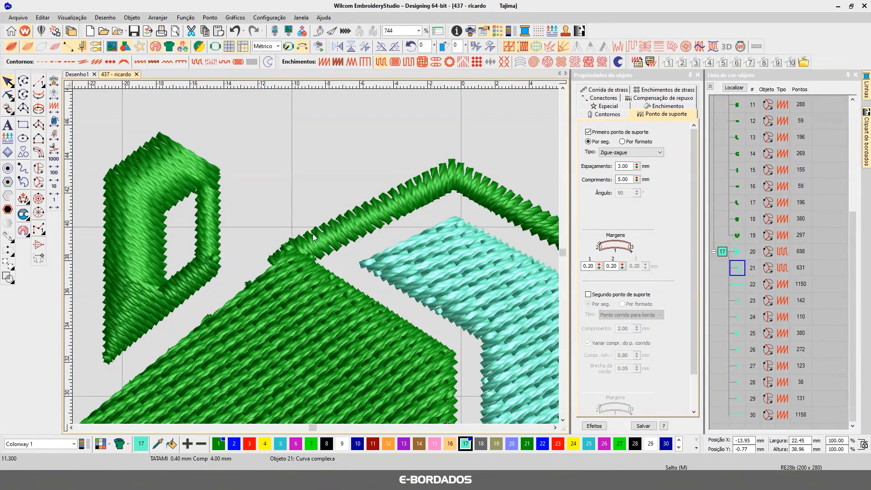
{"action": "left_click", "coordinate": [281, 274]}
{"action": "left_click", "coordinate": [309, 129]}
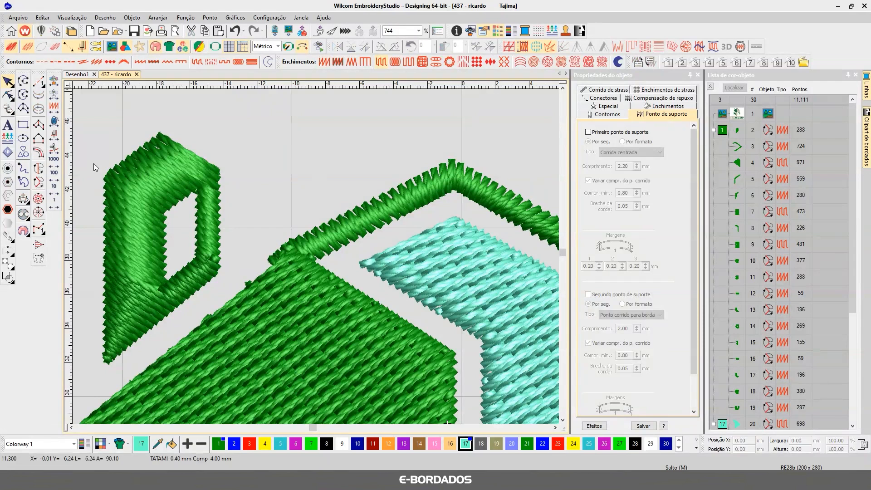
Draw a straight running-stitch guide line about 29 mm long along the green roof fill's edge beside the chimney, extending past the peak
{"action": "left_click", "coordinate": [39, 81]}
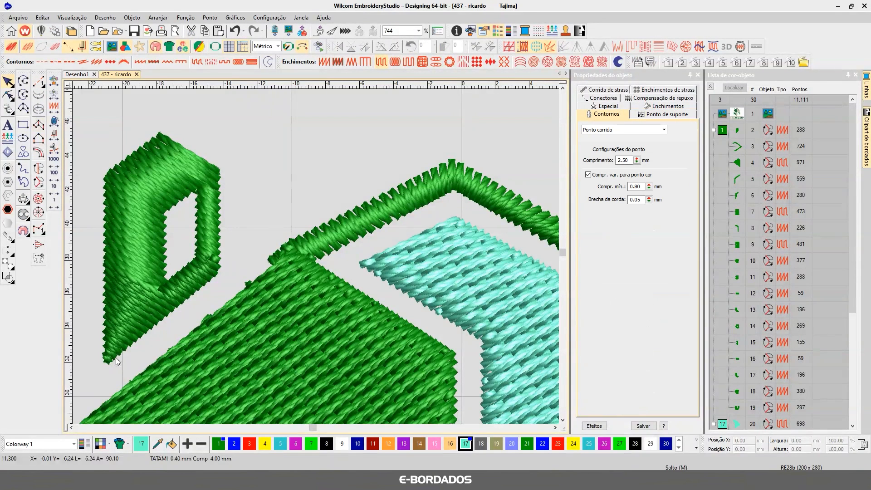
{"action": "left_click", "coordinate": [82, 418]}
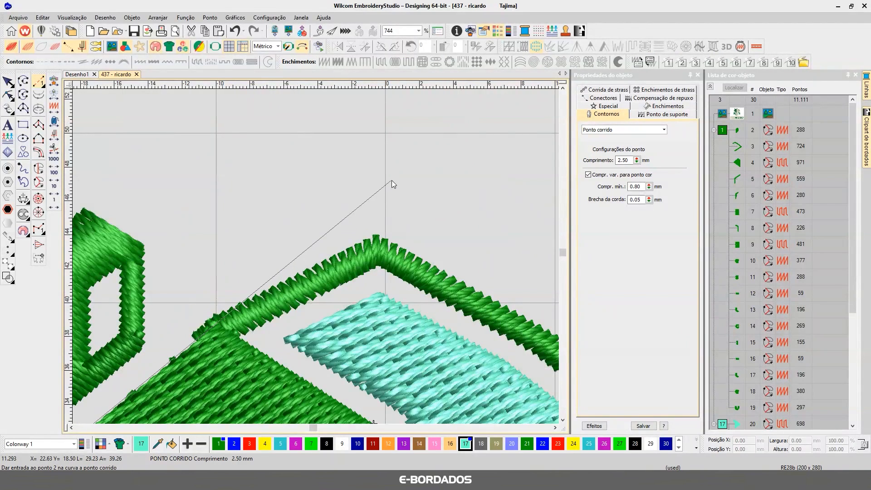
{"action": "left_click", "coordinate": [393, 185]}
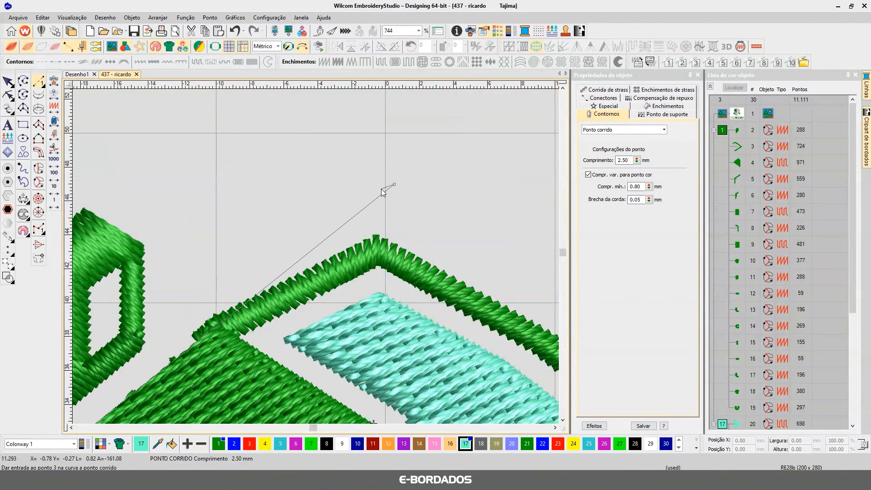
{"action": "key", "text": "Return"}
{"action": "key", "text": "Escape"}
Recolour the guide line black with colour 8 and compare it with the roof outline's end
{"action": "left_click", "coordinate": [327, 444]}
{"action": "left_click_drag", "start_coordinate": [278, 380], "coordinate": [316, 257]}
{"action": "scroll", "coordinate": [315, 257], "scroll_direction": "down", "scroll_amount": 3}
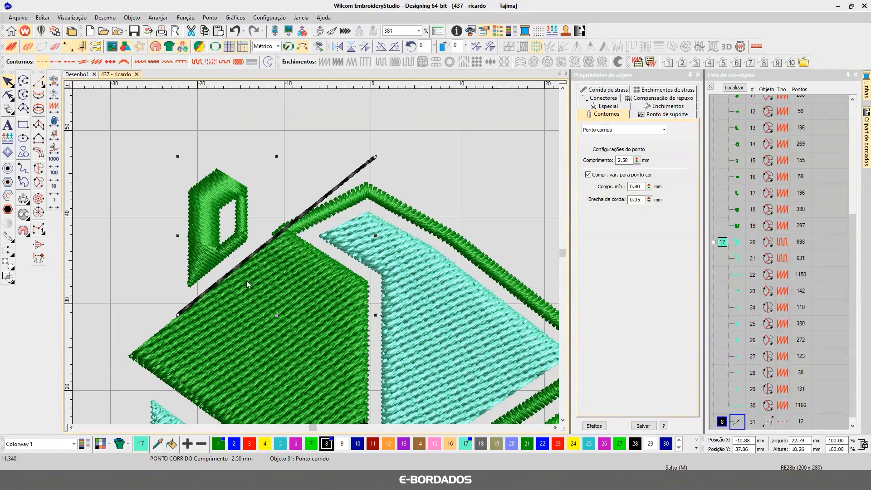
{"action": "scroll", "coordinate": [316, 257], "scroll_direction": "up", "scroll_amount": 2}
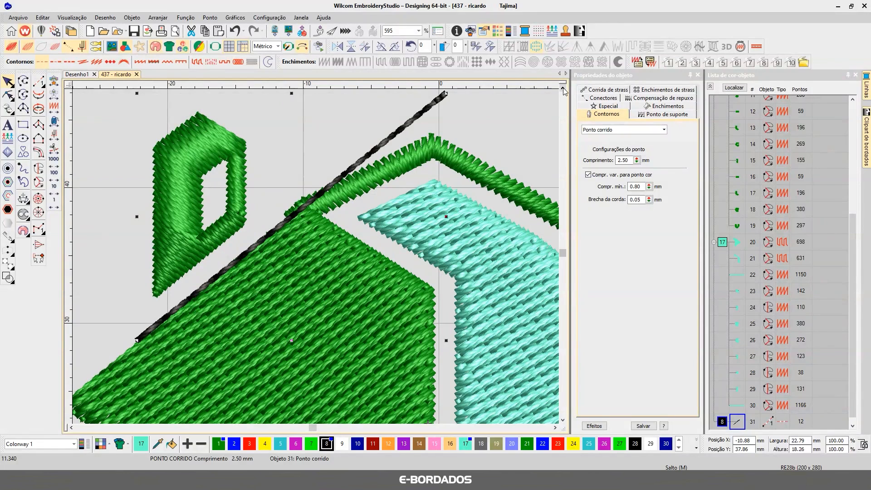
{"action": "left_click", "coordinate": [483, 116]}
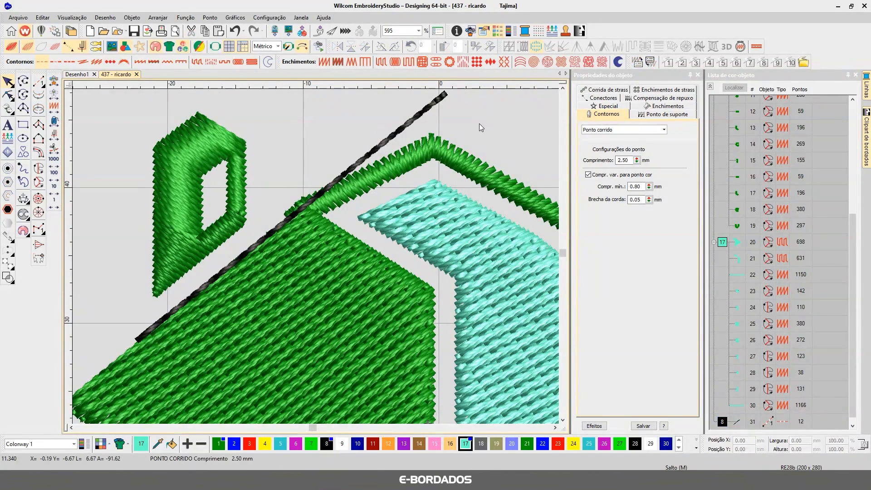
Try shifting the whole green roof outline about 0.5 mm horizontally, away from the chimney, so its end stays inside the guide line
{"action": "left_click", "coordinate": [362, 190]}
{"action": "scroll", "coordinate": [361, 190], "scroll_direction": "up", "scroll_amount": 2}
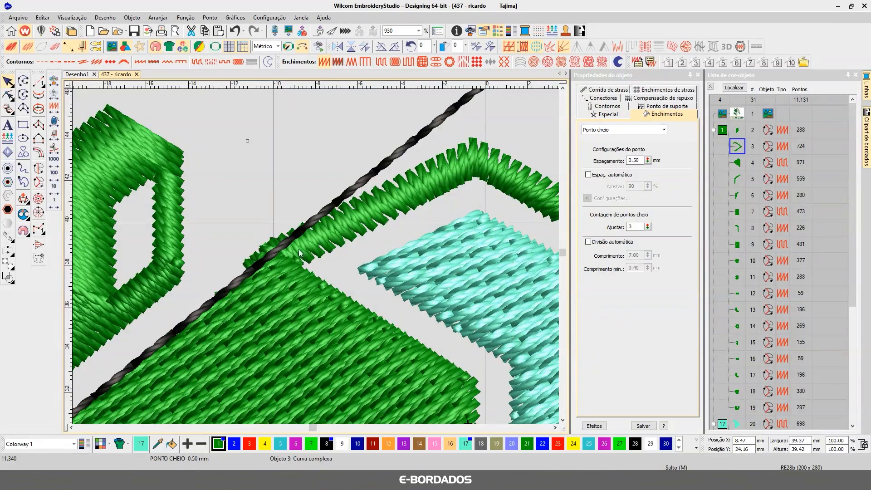
{"action": "left_click", "coordinate": [291, 278]}
{"action": "left_click", "coordinate": [361, 220]}
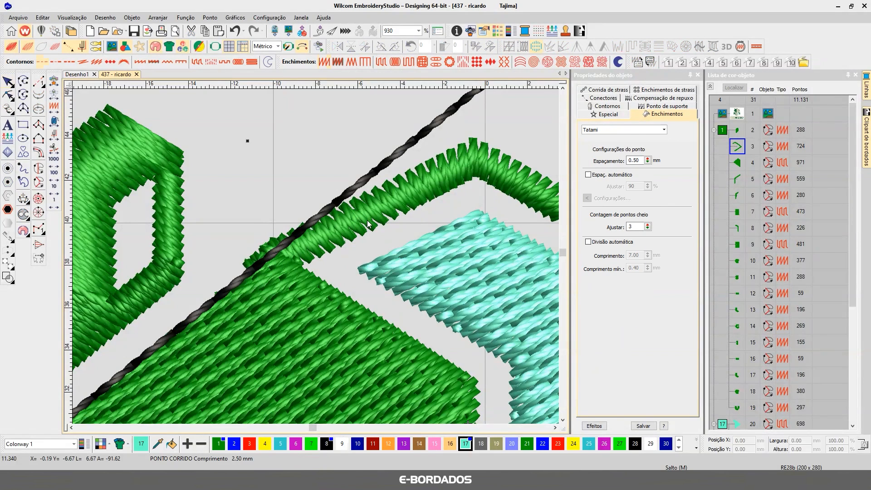
{"action": "left_click_drag", "start_coordinate": [380, 216], "coordinate": [390, 220]}
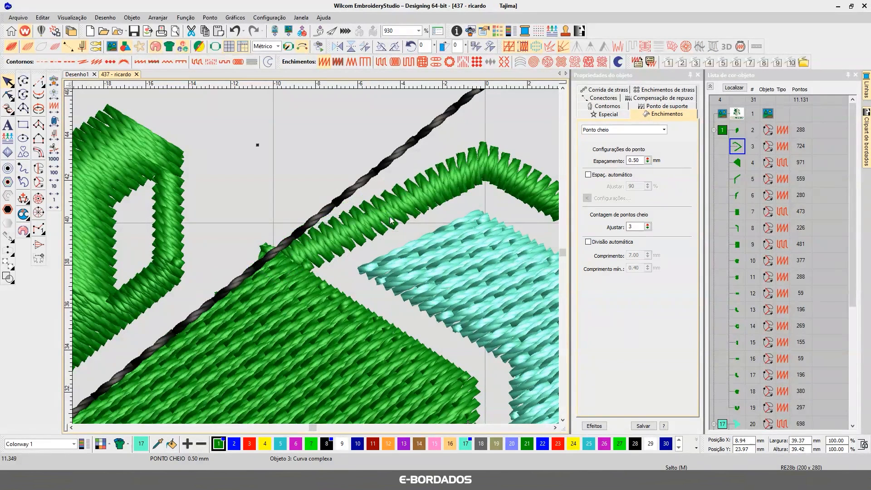
Undo the roof outline's move while keeping the guide line black
{"action": "key", "text": "ctrl+z"}
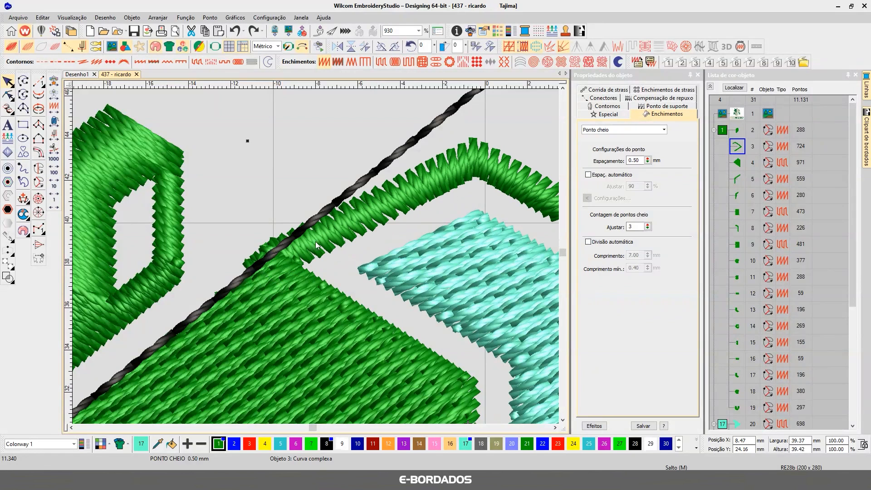
{"action": "key", "text": "ctrl+z"}
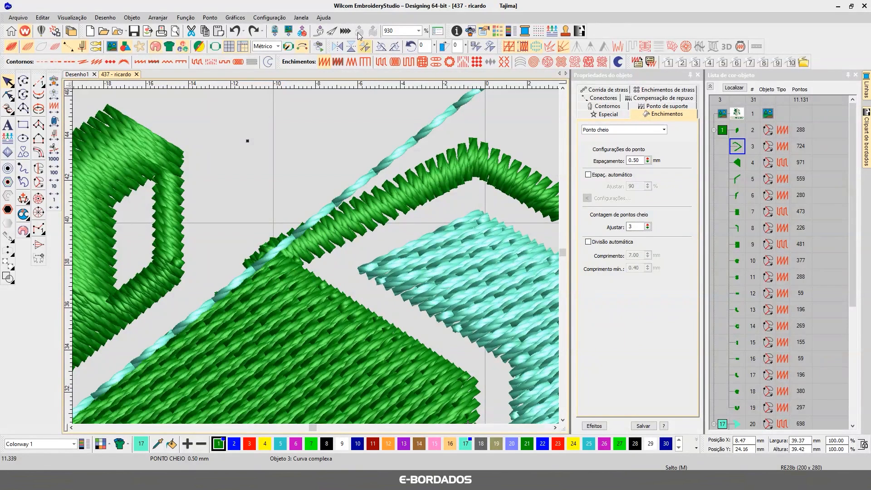
{"action": "left_click", "coordinate": [253, 31]}
Switch to the Photos window and mark the roof outline segment beside the chimney with a blue pen stroke on the sample photo
{"action": "key", "text": "alt+Tab"}
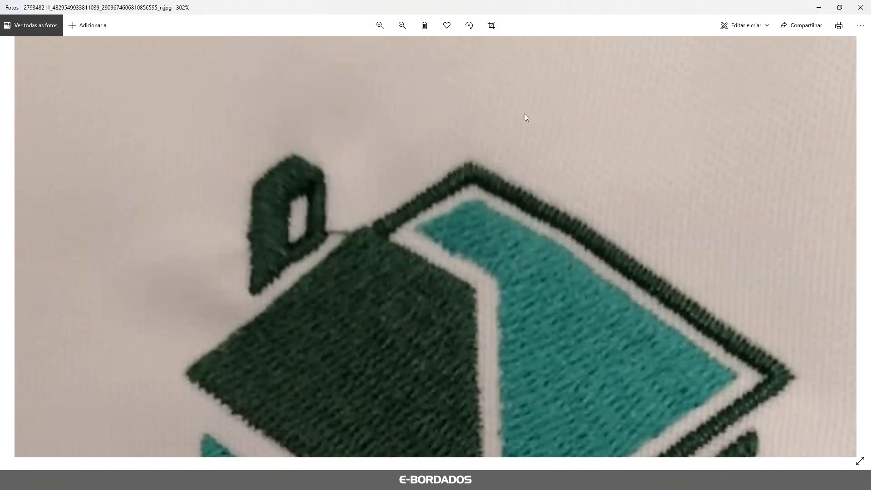
{"action": "left_click", "coordinate": [766, 29]}
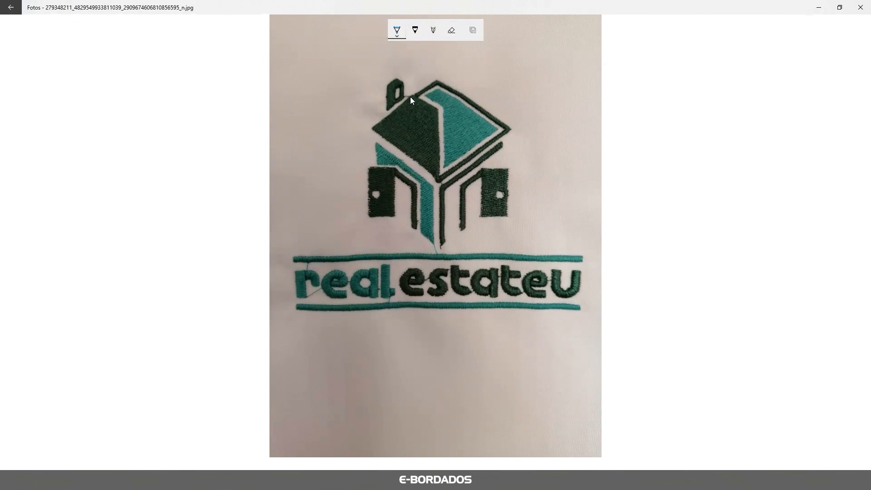
{"action": "left_click_drag", "start_coordinate": [410, 97], "coordinate": [420, 93]}
Erase all ink from the sample photo and leave the drawing mode without saving
{"action": "left_click", "coordinate": [453, 33]}
{"action": "left_click", "coordinate": [454, 34]}
{"action": "left_click", "coordinate": [439, 87]}
{"action": "key", "text": "Escape"}
{"action": "left_click", "coordinate": [449, 257]}
{"action": "left_click", "coordinate": [434, 30]}
{"action": "left_click", "coordinate": [449, 31]}
{"action": "left_click", "coordinate": [449, 31]}
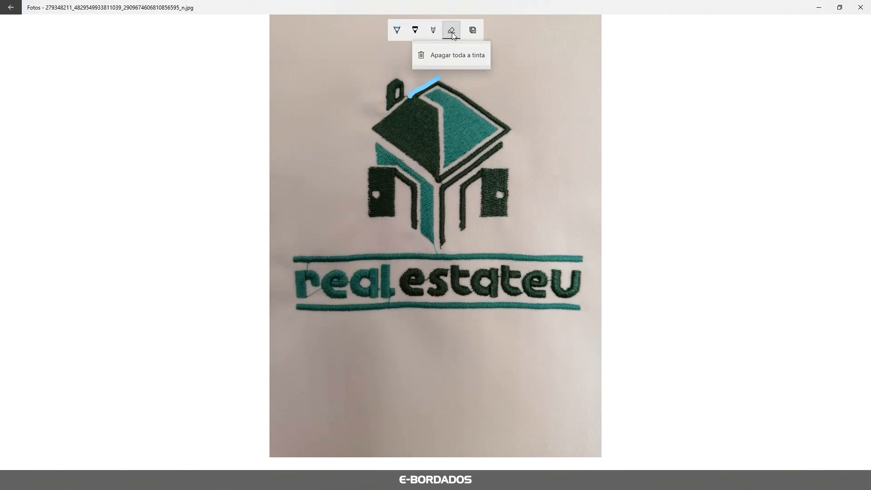
{"action": "left_click", "coordinate": [448, 55]}
{"action": "left_click_drag", "start_coordinate": [436, 71], "coordinate": [438, 68]}
{"action": "key", "text": "Escape"}
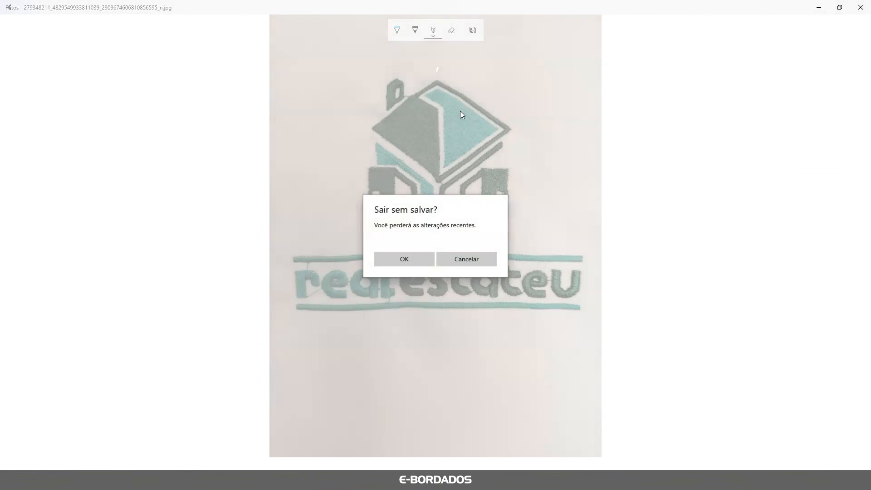
{"action": "left_click", "coordinate": [422, 254]}
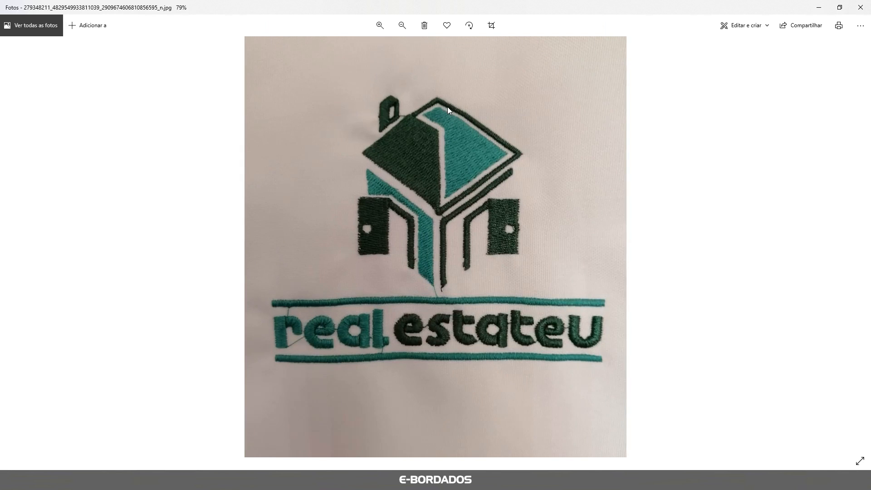
Examine the junction of roof outline, roof fill and chimney on the sewn sample up close
{"action": "scroll", "coordinate": [447, 107], "scroll_direction": "up", "scroll_amount": 4}
{"action": "scroll", "coordinate": [418, 113], "scroll_direction": "up", "scroll_amount": 5}
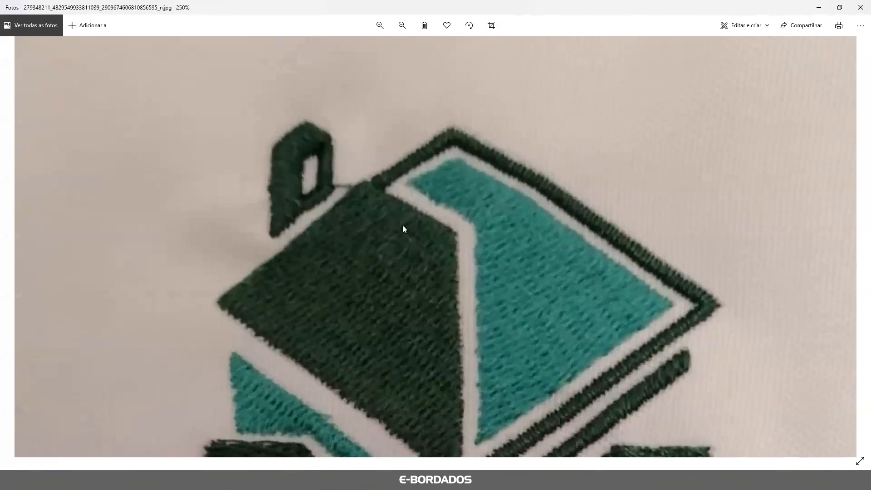
{"action": "scroll", "coordinate": [385, 171], "scroll_direction": "down", "scroll_amount": 2}
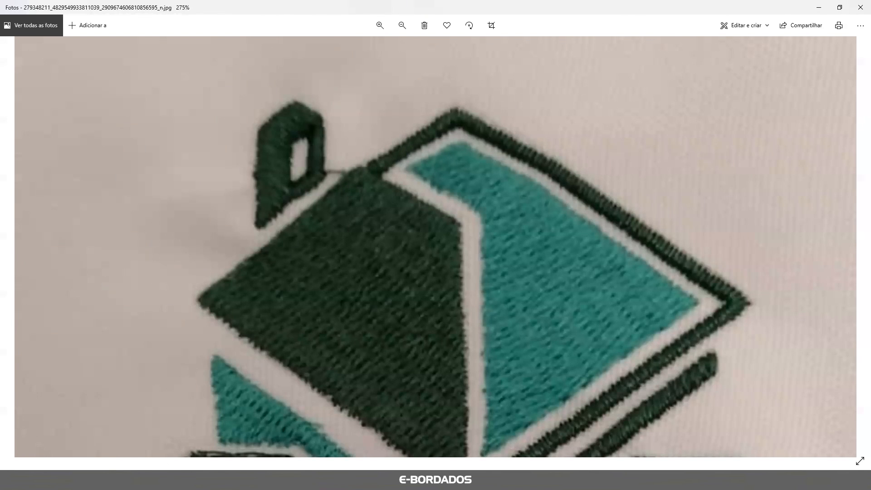
Switch back to Wilcom EmbroideryStudio and delete the black guide line across the roof
{"action": "key", "text": "alt+Tab"}
{"action": "scroll", "coordinate": [430, 178], "scroll_direction": "down", "scroll_amount": 2}
{"action": "scroll", "coordinate": [316, 260], "scroll_direction": "down", "scroll_amount": 1}
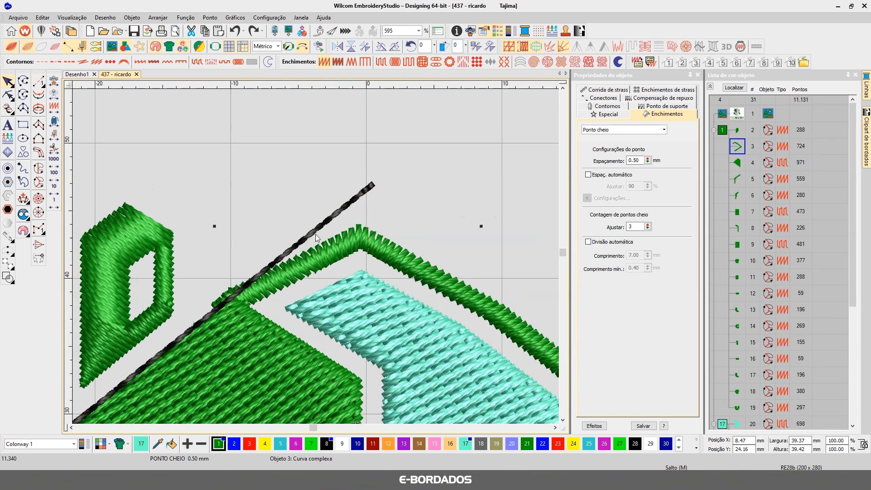
{"action": "left_click", "coordinate": [318, 232]}
{"action": "key", "text": "Delete"}
Reshape the green roof outline's end near the chimney, moving its two end nodes inward to line up with the roof fill's edge
{"action": "scroll", "coordinate": [298, 271], "scroll_direction": "up", "scroll_amount": 2}
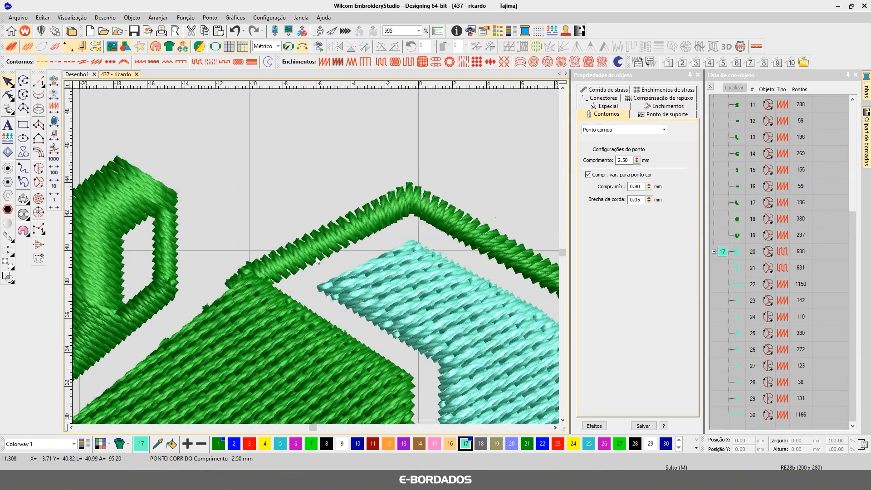
{"action": "left_click", "coordinate": [314, 244]}
{"action": "key", "text": "h"}
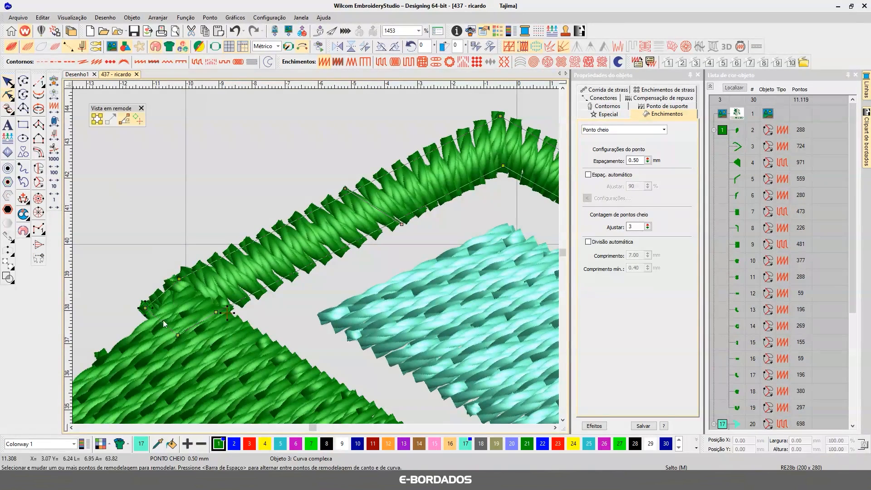
{"action": "left_click_drag", "start_coordinate": [148, 311], "coordinate": [151, 316]}
{"action": "left_click_drag", "start_coordinate": [178, 279], "coordinate": [181, 286]}
Reshape the dark green roof fill by moving its peak node inward so its edge runs straight into the outline
{"action": "left_click", "coordinate": [176, 285]}
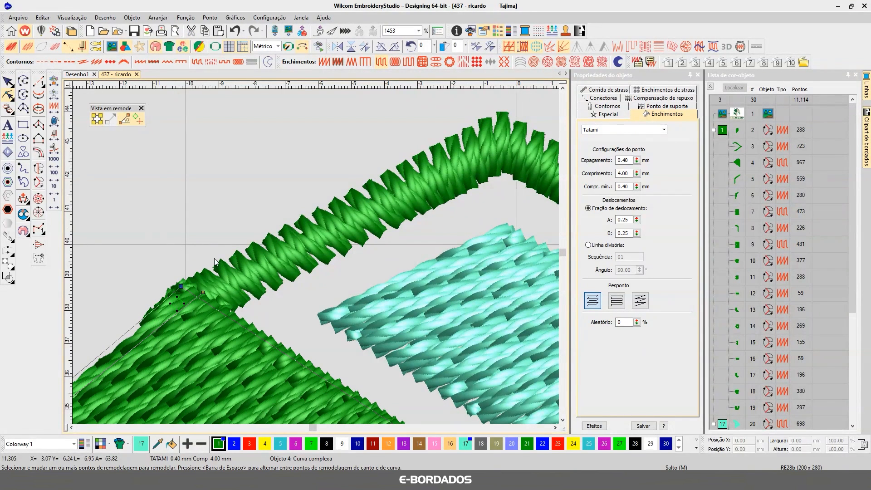
{"action": "key", "text": "ctrl+z"}
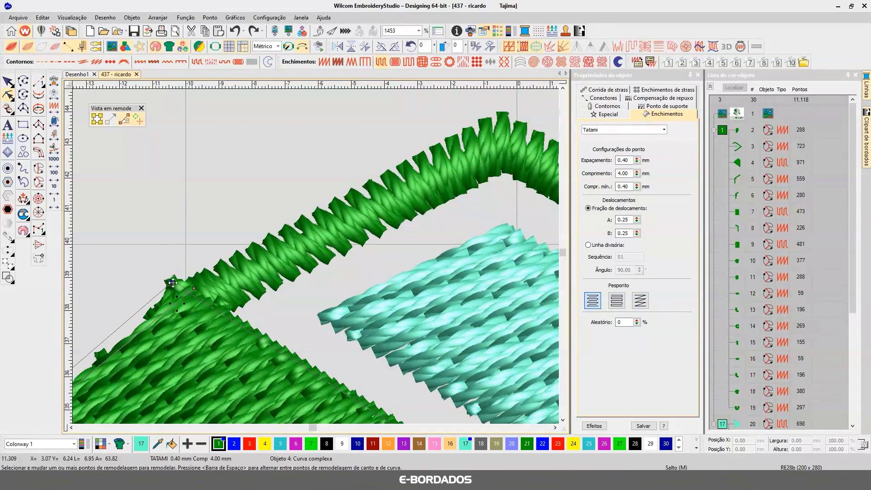
{"action": "left_click_drag", "start_coordinate": [172, 282], "coordinate": [185, 287]}
{"action": "scroll", "coordinate": [163, 266], "scroll_direction": "down", "scroll_amount": 2}
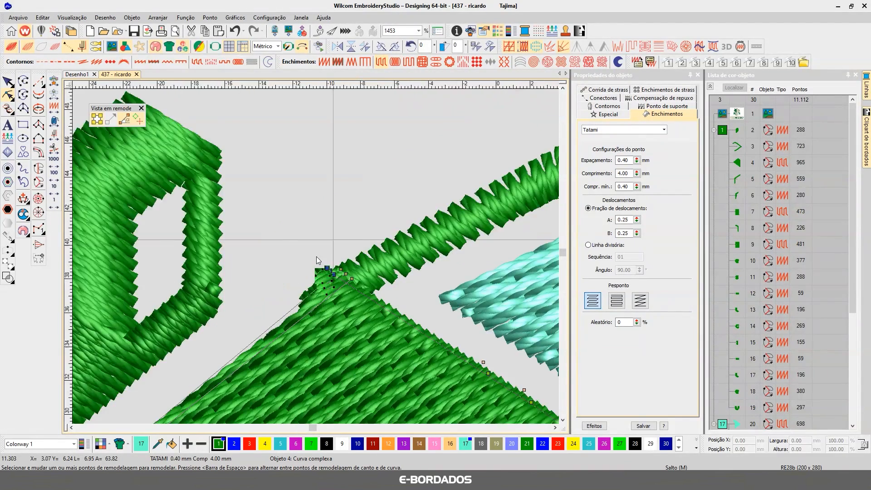
{"action": "scroll", "coordinate": [317, 256], "scroll_direction": "down", "scroll_amount": 2}
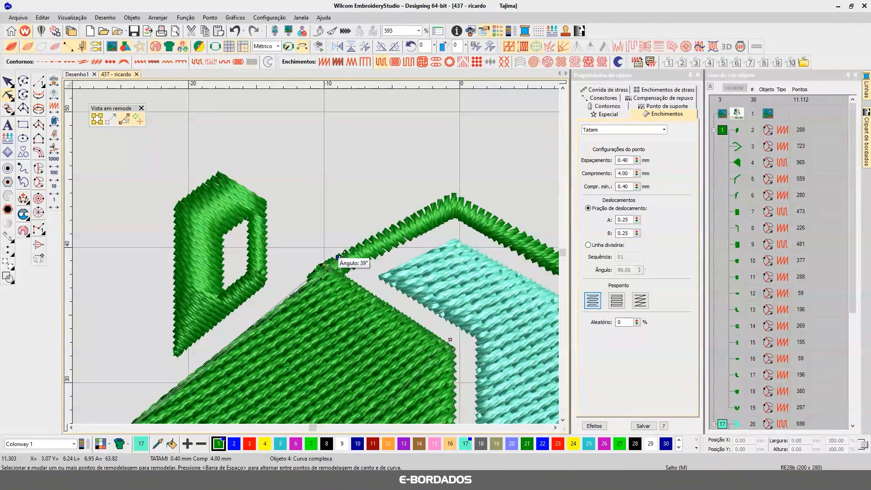
{"action": "scroll", "coordinate": [317, 258], "scroll_direction": "up", "scroll_amount": 2}
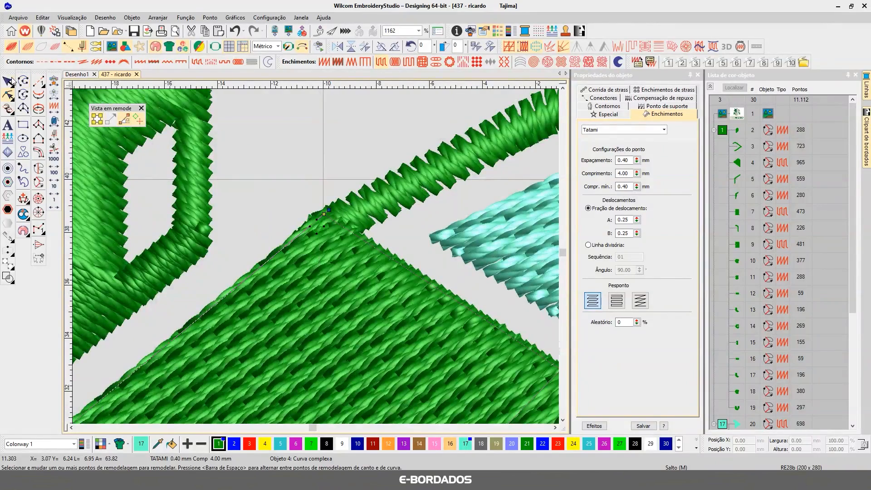
{"action": "key", "text": "Escape"}
Examine the reshaped roof peak, the walls below it and the full logo with its lettering
{"action": "scroll", "coordinate": [317, 261], "scroll_direction": "down", "scroll_amount": 3}
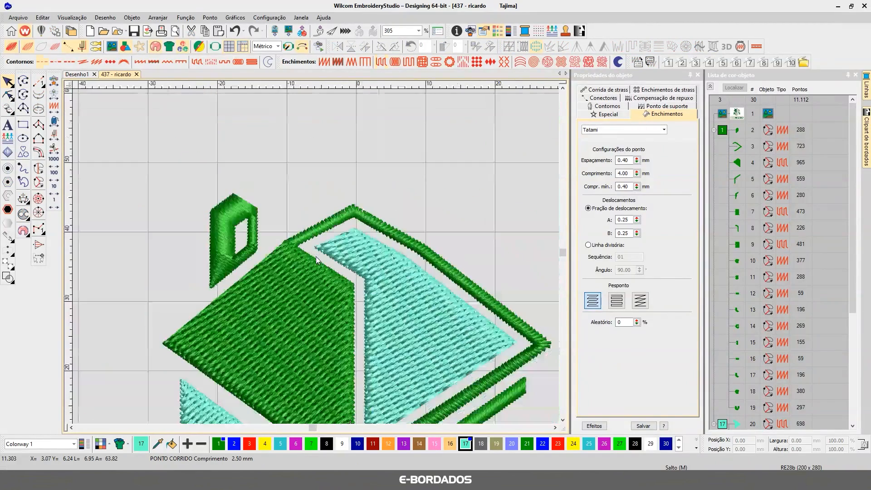
{"action": "scroll", "coordinate": [318, 257], "scroll_direction": "down", "scroll_amount": 1}
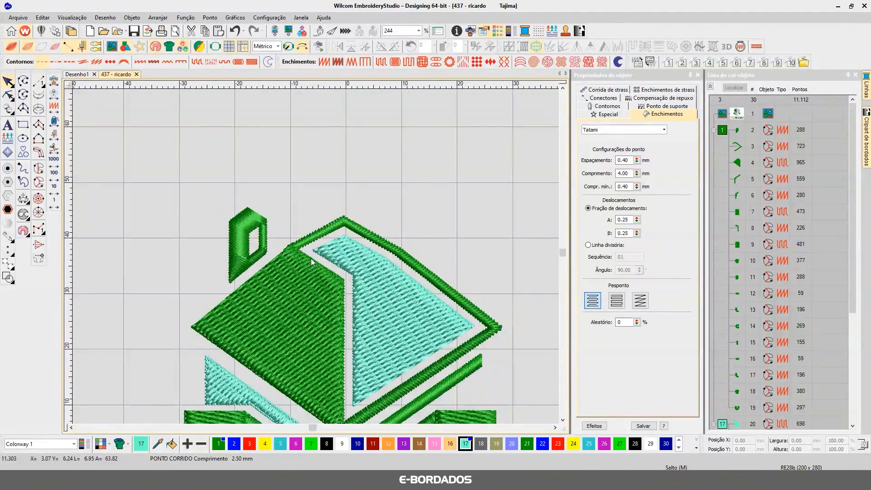
{"action": "scroll", "coordinate": [316, 259], "scroll_direction": "down", "scroll_amount": 1}
{"action": "scroll", "coordinate": [316, 258], "scroll_direction": "down", "scroll_amount": 1}
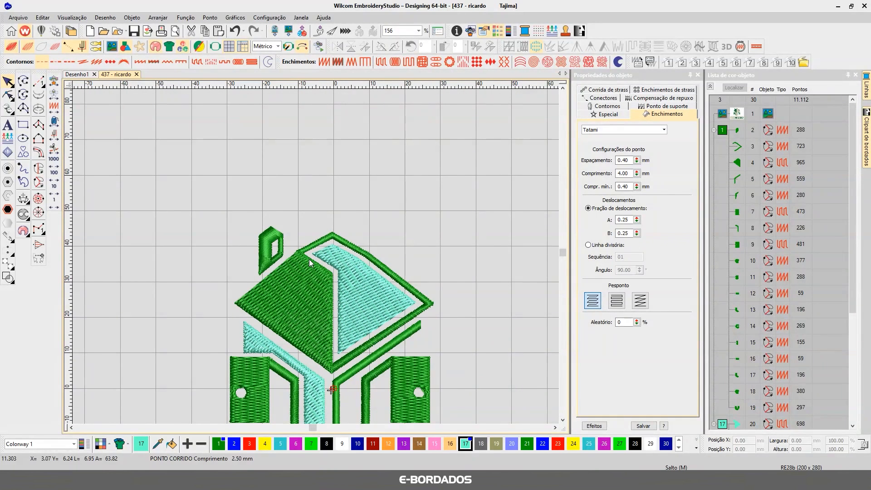
{"action": "scroll", "coordinate": [306, 263], "scroll_direction": "up", "scroll_amount": 5}
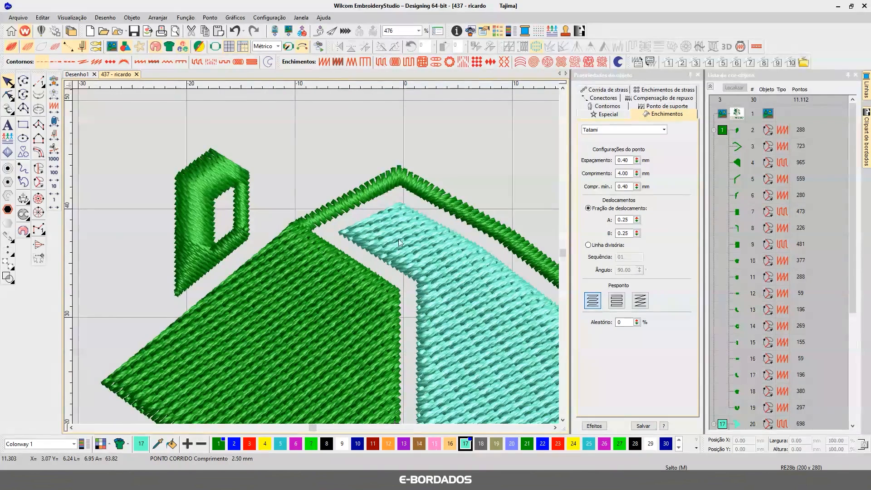
{"action": "left_click", "coordinate": [563, 421]}
{"action": "left_click_drag", "start_coordinate": [562, 420], "coordinate": [563, 421]}
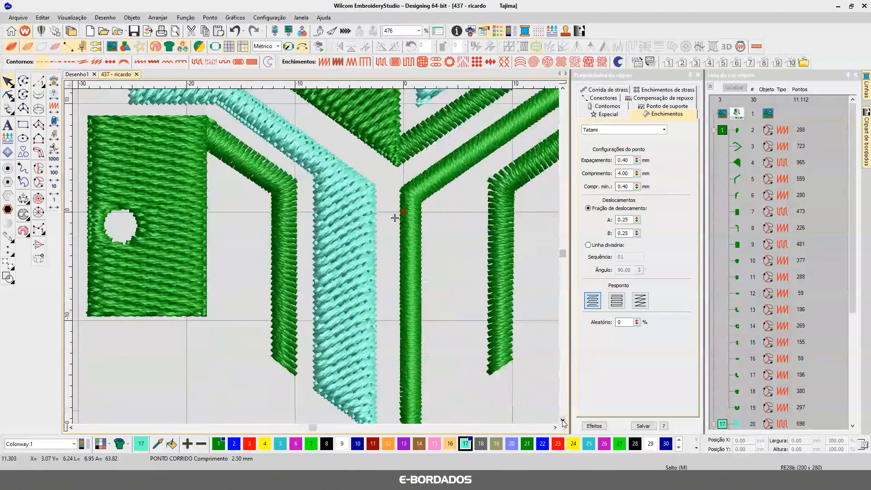
{"action": "scroll", "coordinate": [404, 349], "scroll_direction": "down", "scroll_amount": 5}
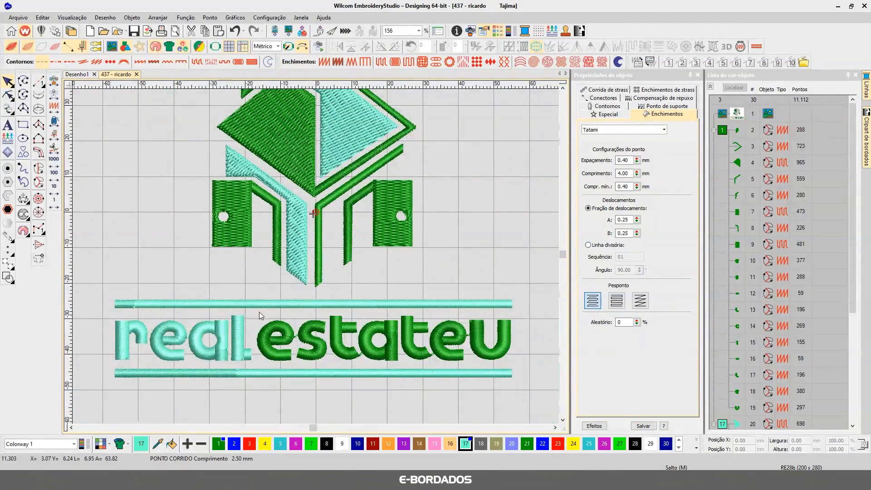
Recolour all turquoise objects, including "real" and both horizontal bars, with orange colour 12
{"action": "key", "text": "b"}
{"action": "left_click_drag", "start_coordinate": [103, 283], "coordinate": [534, 385]}
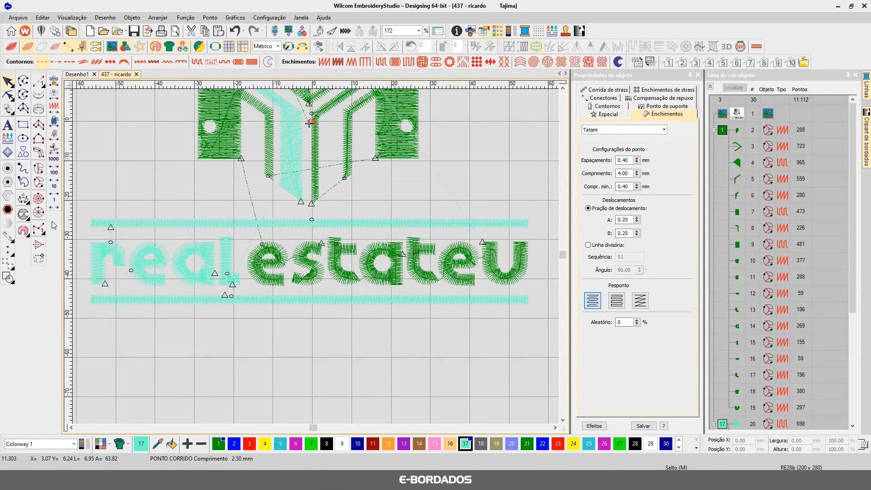
{"action": "left_click", "coordinate": [711, 86]}
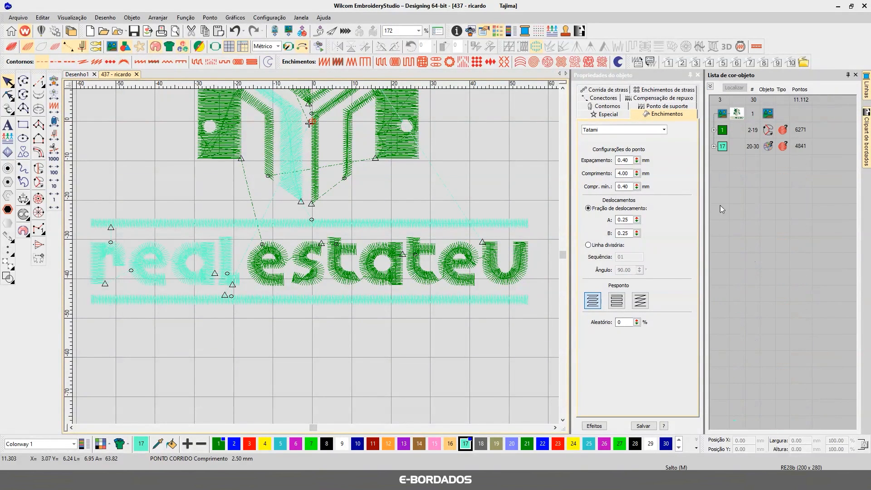
{"action": "left_click", "coordinate": [388, 444]}
{"action": "left_click", "coordinate": [726, 146]}
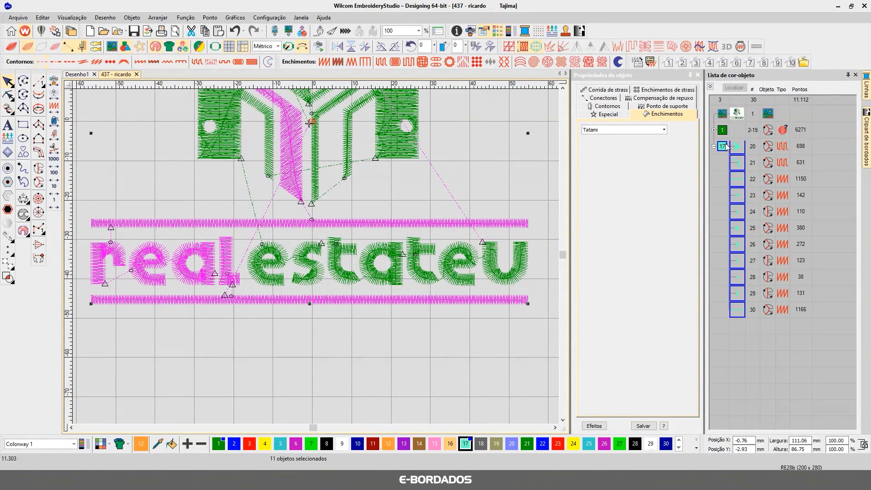
{"action": "left_click", "coordinate": [388, 444]}
{"action": "left_click", "coordinate": [389, 363]}
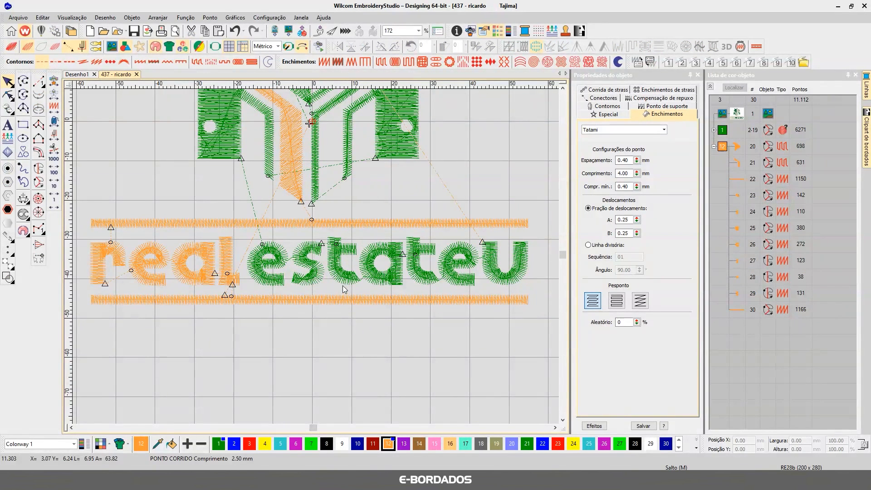
Travel through the stitch sequence to the final "u" of the green lettering "estateu"
{"action": "right_click", "coordinate": [54, 174]}
{"action": "right_click", "coordinate": [54, 175]}
{"action": "right_click", "coordinate": [54, 174]}
{"action": "right_click", "coordinate": [54, 175]}
{"action": "right_click", "coordinate": [54, 175]}
{"action": "right_click", "coordinate": [54, 177]}
{"action": "right_click", "coordinate": [54, 177]}
{"action": "right_click", "coordinate": [54, 178]}
{"action": "right_click", "coordinate": [54, 177]}
{"action": "right_click", "coordinate": [54, 178]}
{"action": "right_click", "coordinate": [54, 178]}
{"action": "right_click", "coordinate": [54, 179]}
{"action": "right_click", "coordinate": [54, 180]}
{"action": "right_click", "coordinate": [54, 180]}
{"action": "right_click", "coordinate": [54, 180]}
{"action": "right_click", "coordinate": [54, 181]}
{"action": "right_click", "coordinate": [54, 180]}
{"action": "right_click", "coordinate": [54, 180]}
{"action": "right_click", "coordinate": [54, 180]}
{"action": "right_click", "coordinate": [54, 180]}
{"action": "right_click", "coordinate": [54, 180]}
{"action": "right_click", "coordinate": [54, 180]}
{"action": "right_click", "coordinate": [54, 180]}
{"action": "right_click", "coordinate": [54, 180]}
{"action": "right_click", "coordinate": [53, 180]}
{"action": "right_click", "coordinate": [54, 181]}
{"action": "right_click", "coordinate": [54, 180]}
{"action": "right_click", "coordinate": [54, 180]}
{"action": "right_click", "coordinate": [54, 180]}
{"action": "right_click", "coordinate": [54, 180]}
{"action": "right_click", "coordinate": [54, 180]}
{"action": "right_click", "coordinate": [54, 180]}
{"action": "right_click", "coordinate": [54, 166]}
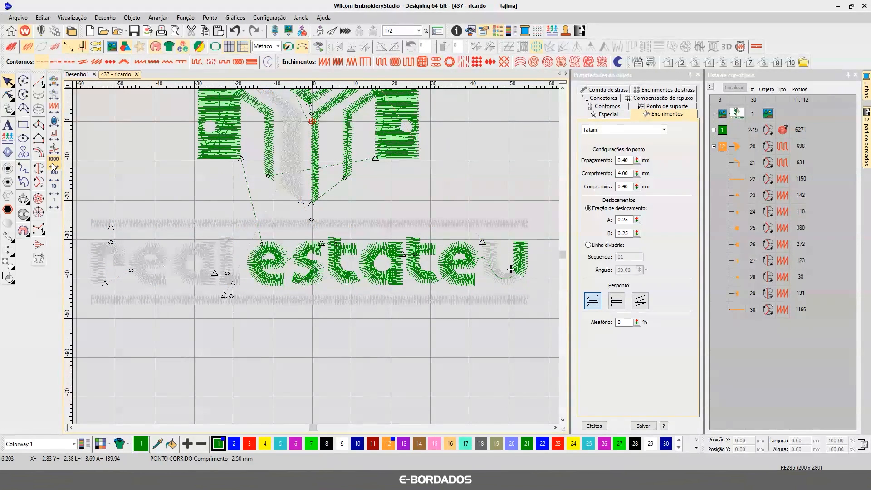
{"action": "right_click", "coordinate": [54, 166]}
{"action": "right_click", "coordinate": [50, 165]}
{"action": "right_click", "coordinate": [50, 165]}
Step through the green letters "estateu" in sewing order, on to the start of the orange objects
{"action": "left_click", "coordinate": [49, 172]}
{"action": "left_click", "coordinate": [49, 171]}
{"action": "left_click", "coordinate": [49, 171]}
{"action": "left_click", "coordinate": [49, 172]}
{"action": "left_click", "coordinate": [50, 174]}
{"action": "left_click", "coordinate": [49, 174]}
{"action": "left_click", "coordinate": [50, 174]}
{"action": "left_click", "coordinate": [50, 174]}
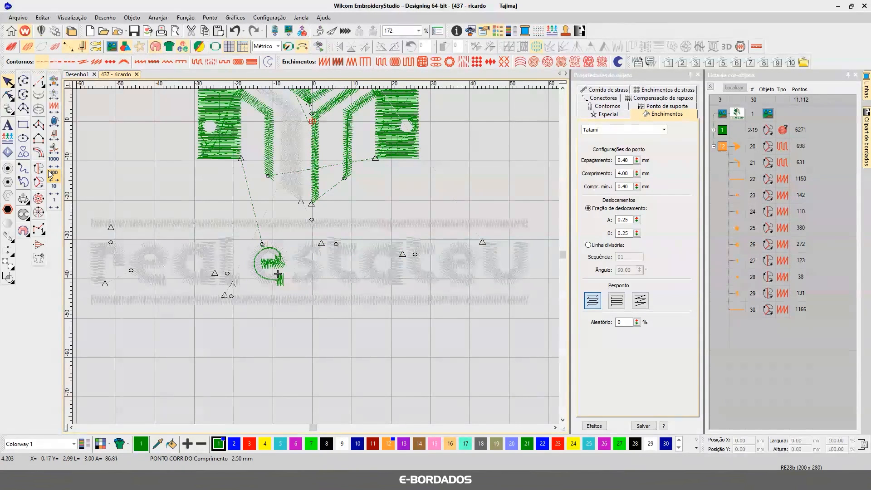
{"action": "left_click", "coordinate": [50, 174]}
{"action": "left_click", "coordinate": [50, 174]}
{"action": "left_click", "coordinate": [50, 174]}
{"action": "left_click", "coordinate": [50, 174]}
{"action": "left_click", "coordinate": [50, 175]}
{"action": "left_click", "coordinate": [50, 174]}
{"action": "left_click", "coordinate": [50, 174]}
{"action": "left_click", "coordinate": [50, 174]}
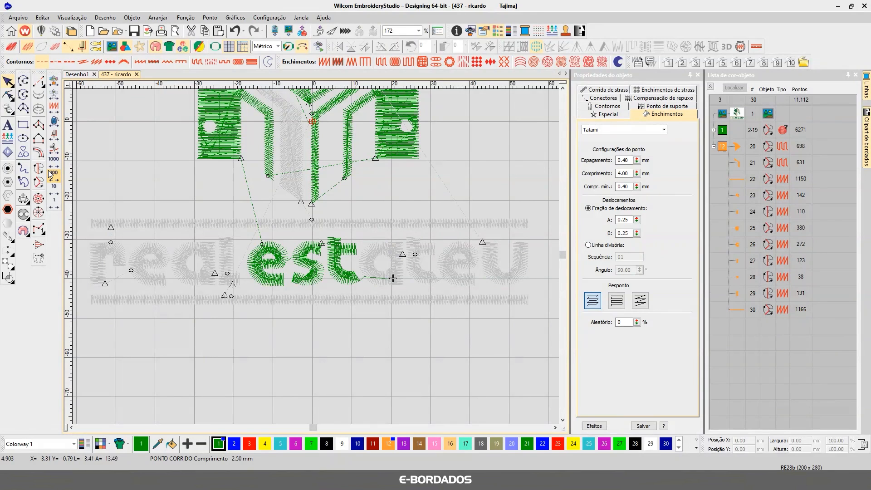
{"action": "left_click", "coordinate": [50, 174]}
{"action": "left_click", "coordinate": [50, 175]}
{"action": "left_click", "coordinate": [49, 174]}
{"action": "left_click", "coordinate": [50, 174]}
{"action": "left_click", "coordinate": [49, 174]}
{"action": "left_click", "coordinate": [50, 174]}
{"action": "left_click", "coordinate": [50, 174]}
{"action": "left_click", "coordinate": [50, 174]}
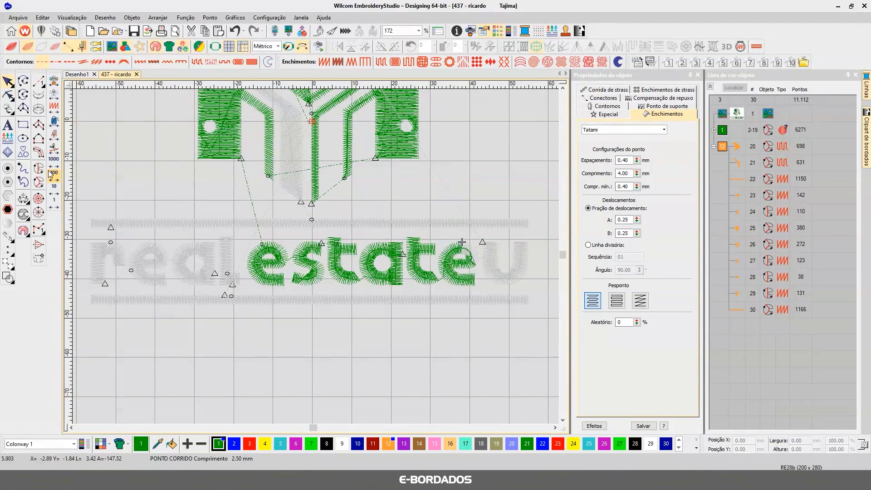
{"action": "left_click", "coordinate": [50, 174]}
{"action": "left_click", "coordinate": [50, 175]}
{"action": "left_click", "coordinate": [50, 174]}
{"action": "left_click", "coordinate": [50, 174]}
{"action": "right_click", "coordinate": [49, 173]}
{"action": "right_click", "coordinate": [50, 191]}
{"action": "right_click", "coordinate": [50, 191]}
{"action": "right_click", "coordinate": [51, 191]}
{"action": "right_click", "coordinate": [51, 194]}
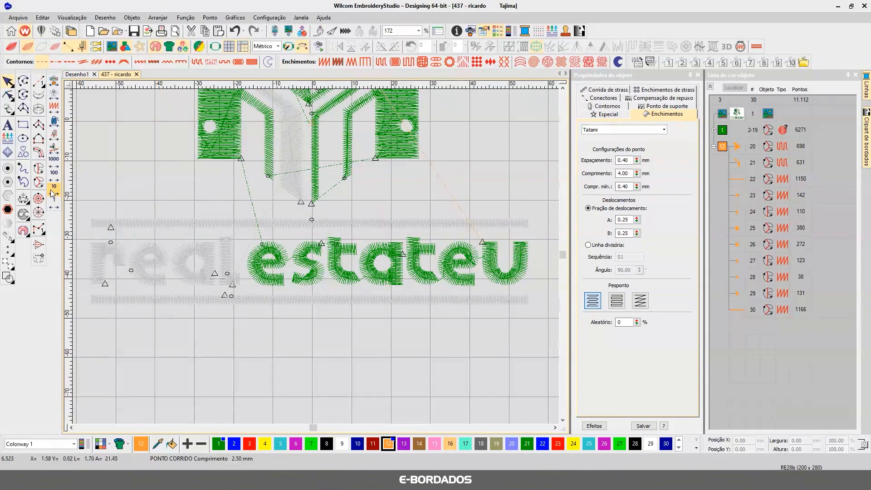
Step through the orange wall and the bar above the lettering up to the bar's exit point
{"action": "right_click", "coordinate": [53, 182]}
{"action": "right_click", "coordinate": [53, 182]}
{"action": "right_click", "coordinate": [53, 182]}
{"action": "right_click", "coordinate": [53, 182]}
{"action": "right_click", "coordinate": [53, 182]}
{"action": "right_click", "coordinate": [54, 183]}
{"action": "right_click", "coordinate": [53, 183]}
{"action": "right_click", "coordinate": [53, 182]}
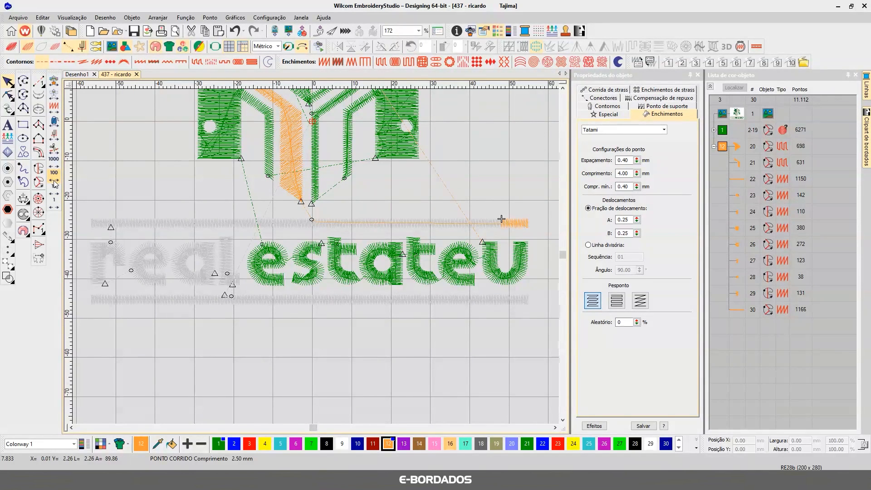
{"action": "right_click", "coordinate": [55, 205]}
{"action": "right_click", "coordinate": [55, 206]}
{"action": "right_click", "coordinate": [55, 207]}
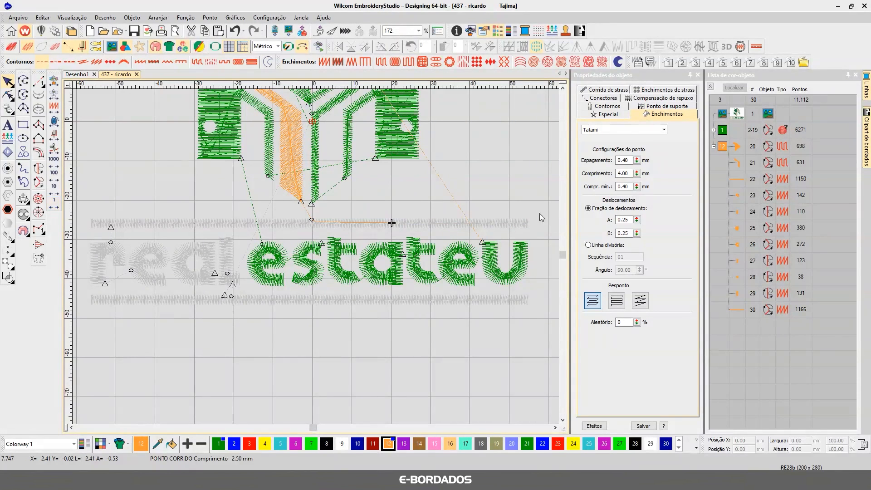
{"action": "right_click", "coordinate": [54, 190]}
{"action": "right_click", "coordinate": [54, 191]}
{"action": "right_click", "coordinate": [54, 190]}
{"action": "right_click", "coordinate": [54, 192]}
{"action": "right_click", "coordinate": [54, 192]}
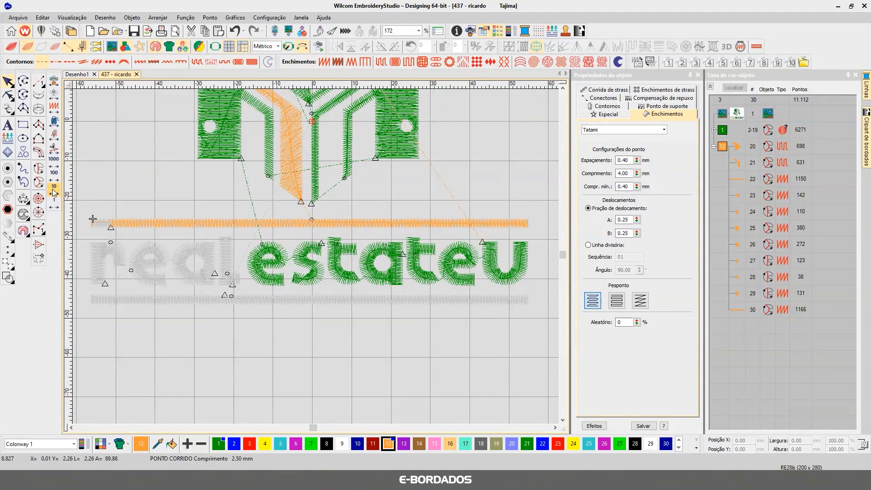
{"action": "scroll", "coordinate": [116, 243], "scroll_direction": "up", "scroll_amount": 2}
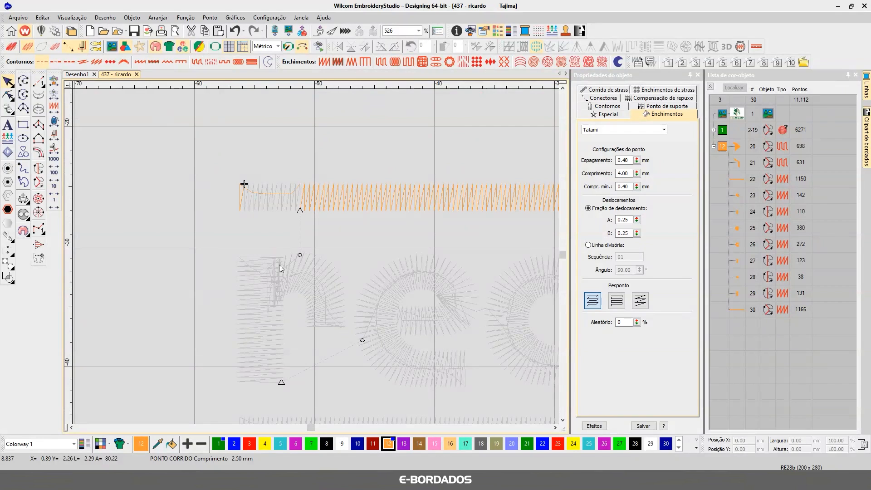
{"action": "left_click", "coordinate": [54, 195]}
{"action": "left_click", "coordinate": [54, 195]}
{"action": "left_click", "coordinate": [54, 195]}
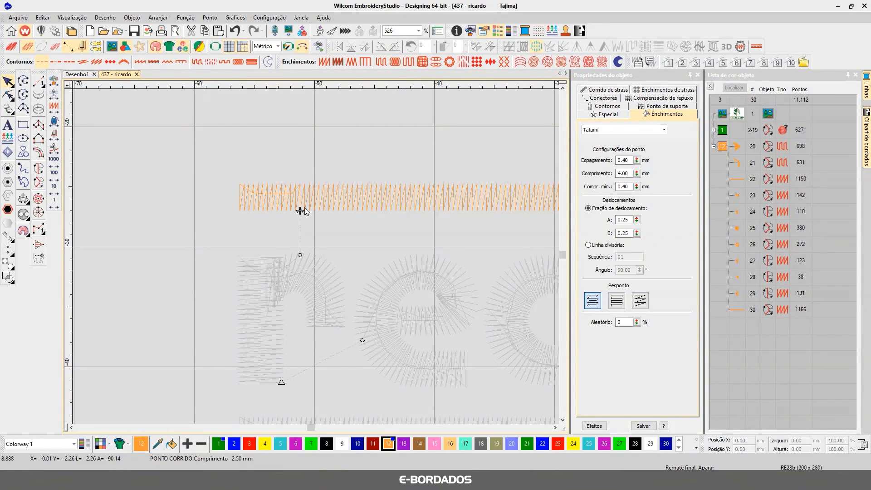
Try moving the upper bar's exit point to the bar's outer end near the "r"
{"action": "left_click", "coordinate": [303, 201]}
{"action": "left_click", "coordinate": [8, 95]}
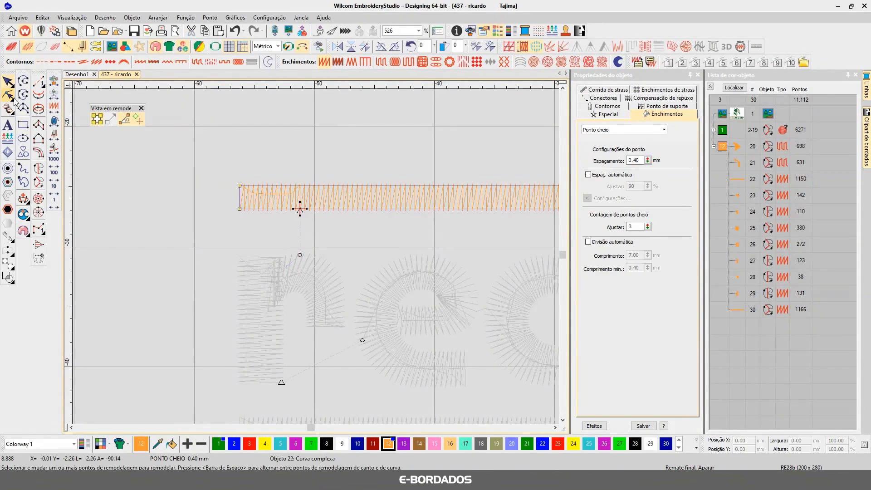
{"action": "left_click_drag", "start_coordinate": [301, 210], "coordinate": [224, 210]}
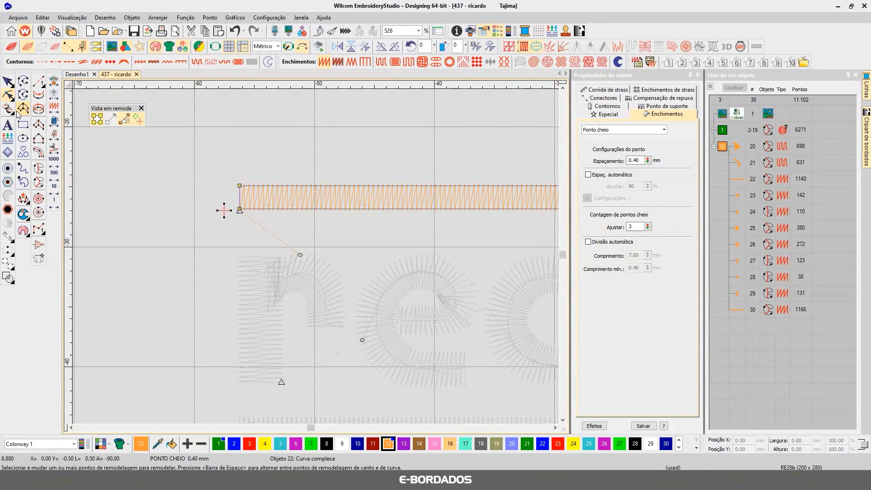
{"action": "left_click", "coordinate": [8, 82]}
{"action": "left_click", "coordinate": [252, 112]}
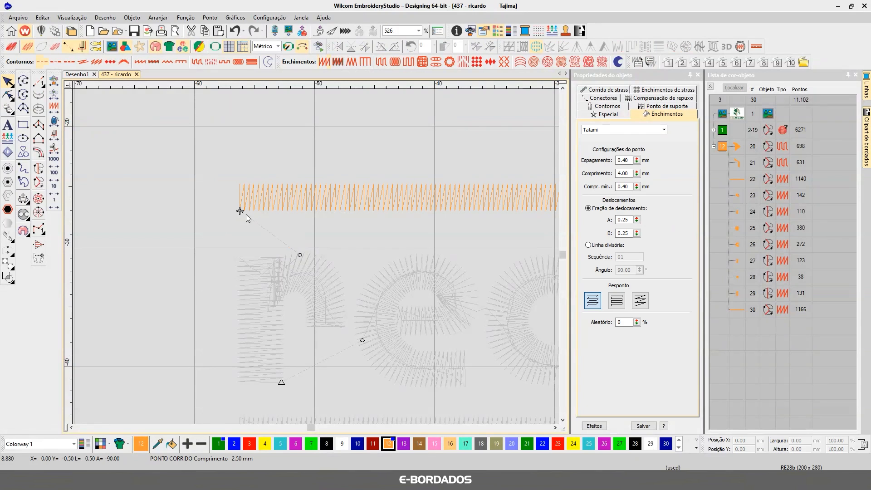
{"action": "left_click", "coordinate": [269, 209]}
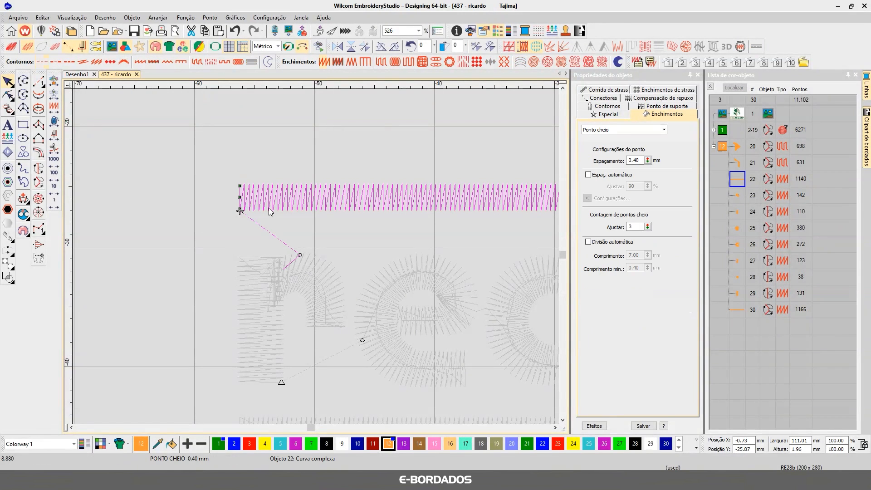
{"action": "key", "text": "ctrl+z"}
{"action": "left_click", "coordinate": [331, 127]}
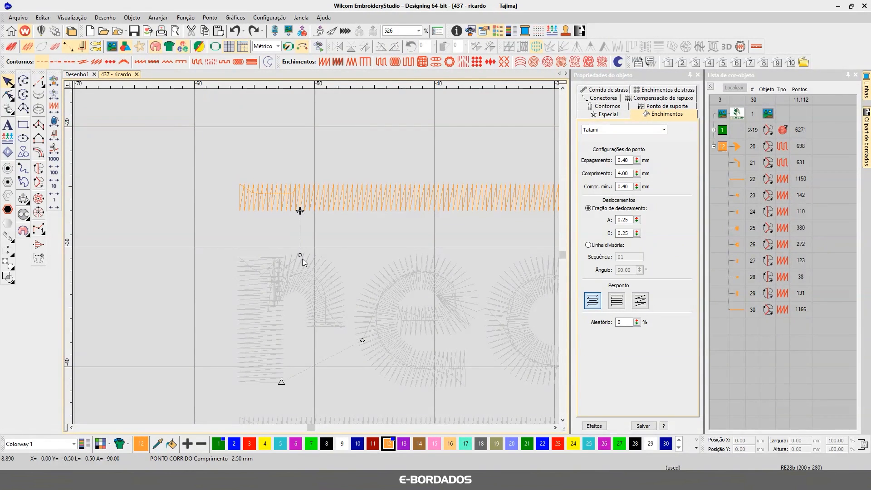
Measure the jump from the upper bar's exit point to the entry point of the letter "r"
{"action": "left_click_drag", "start_coordinate": [301, 211], "coordinate": [300, 255]}
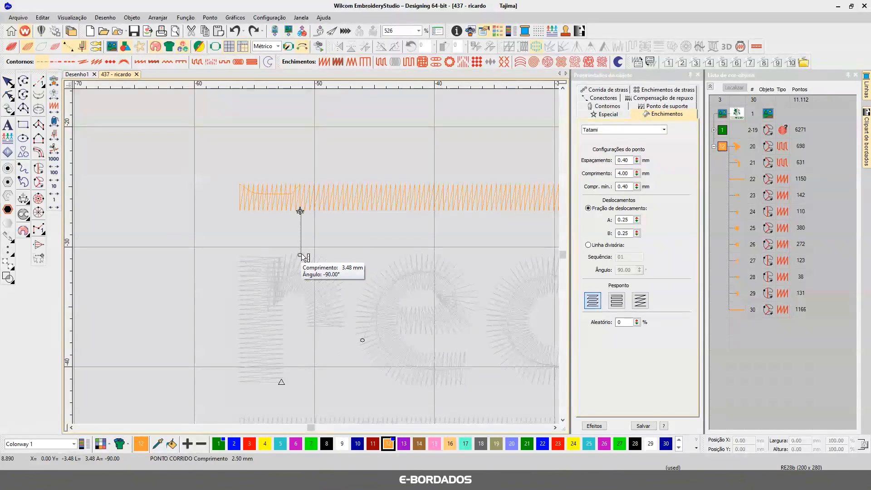
{"action": "left_click_drag", "start_coordinate": [301, 255], "coordinate": [301, 255]}
{"action": "left_click", "coordinate": [300, 255]}
{"action": "left_click", "coordinate": [300, 211]}
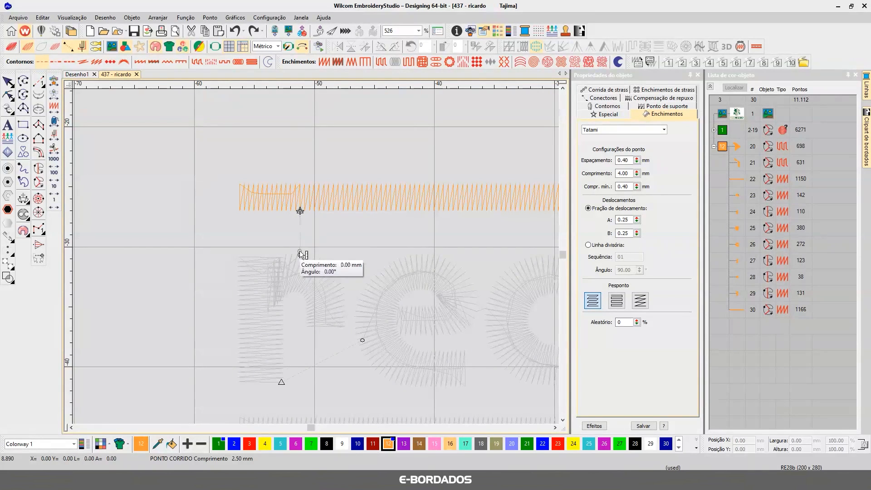
{"action": "left_click", "coordinate": [239, 207]}
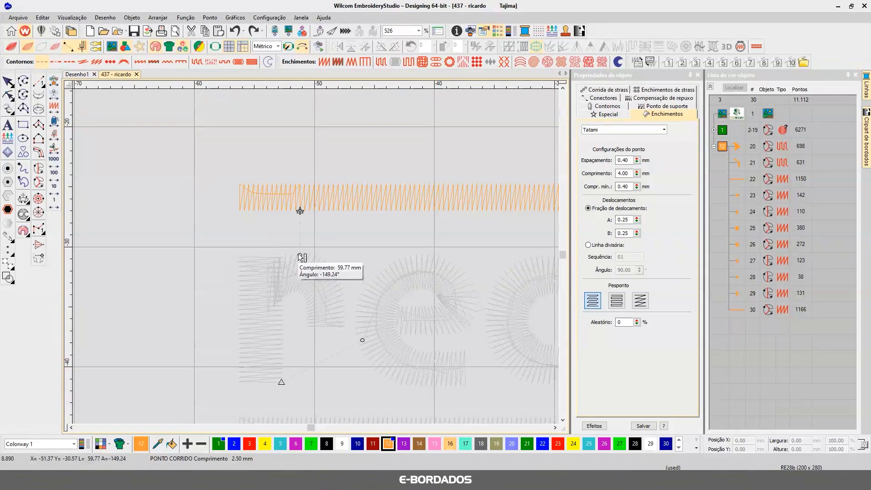
{"action": "left_click", "coordinate": [9, 84]}
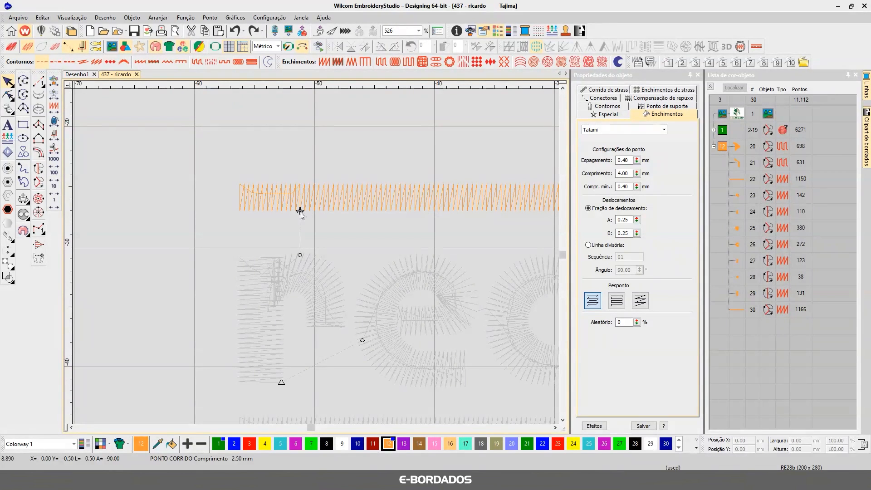
Reshape the upper orange bar by moving its exit point to the corner at its outer end near the "r"
{"action": "left_click", "coordinate": [285, 209]}
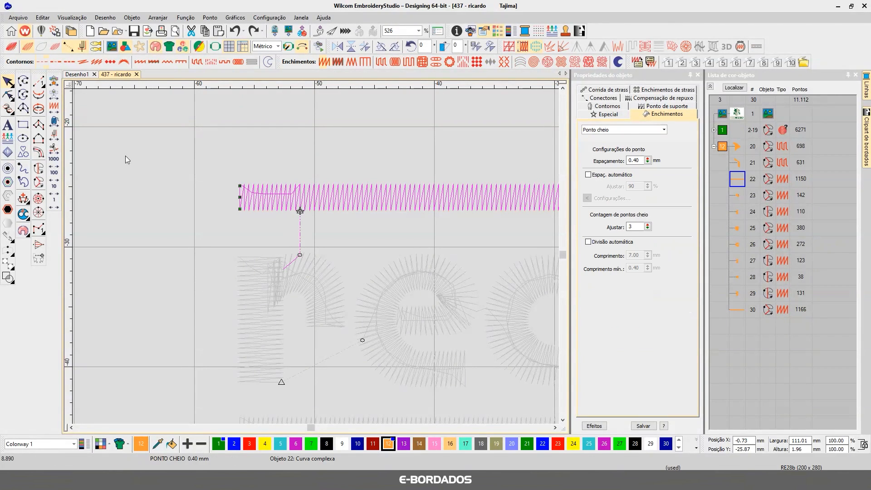
{"action": "key", "text": "h"}
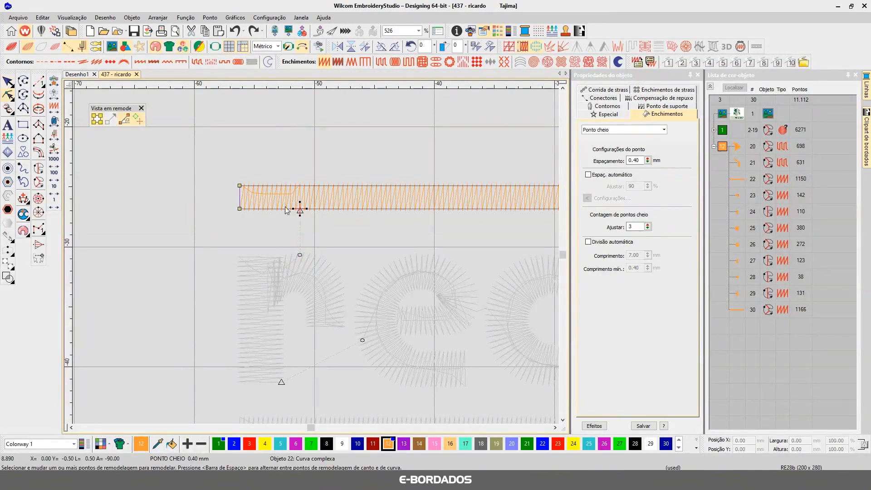
{"action": "left_click_drag", "start_coordinate": [298, 207], "coordinate": [228, 209]}
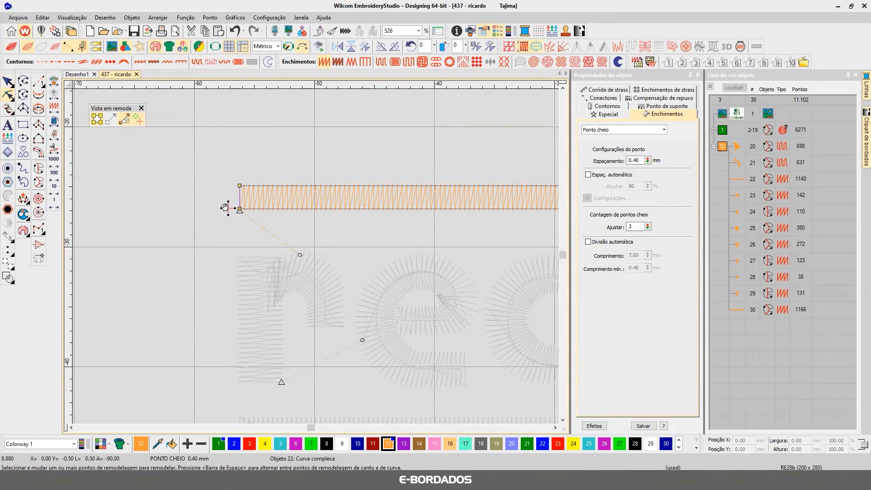
{"action": "left_click", "coordinate": [18, 94]}
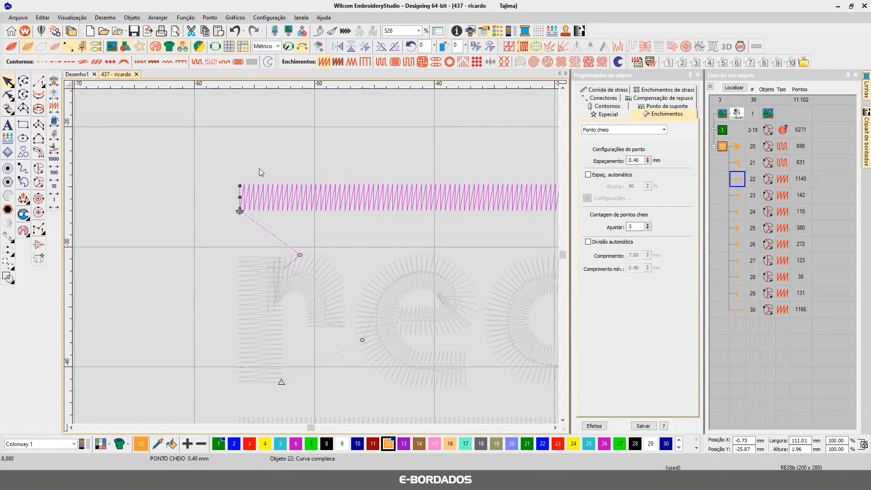
{"action": "left_click", "coordinate": [257, 177]}
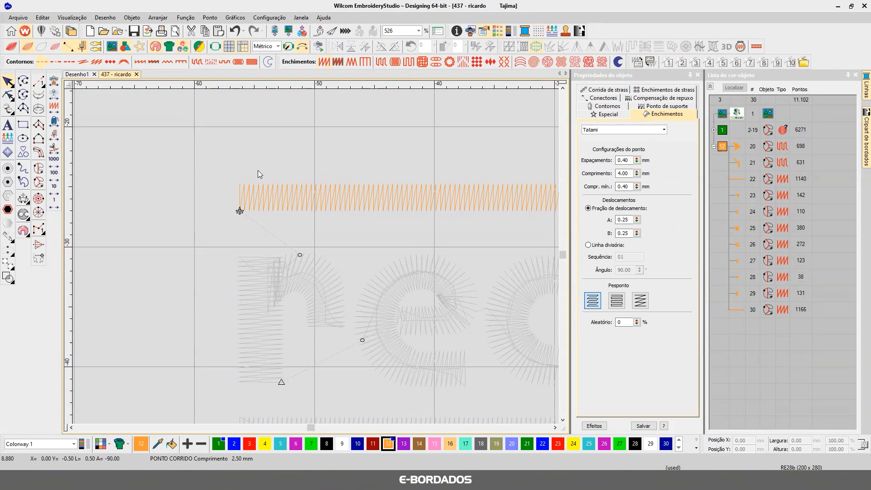
Step through the stitch sequence of the orange letters "r" and "e" into the "a"
{"action": "key", "text": "t"}
{"action": "key", "text": "t"}
{"action": "right_click", "coordinate": [55, 189]}
{"action": "right_click", "coordinate": [54, 189]}
{"action": "right_click", "coordinate": [55, 190]}
{"action": "right_click", "coordinate": [55, 189]}
{"action": "right_click", "coordinate": [54, 194]}
{"action": "right_click", "coordinate": [54, 194]}
{"action": "right_click", "coordinate": [54, 193]}
{"action": "right_click", "coordinate": [54, 194]}
{"action": "right_click", "coordinate": [53, 194]}
{"action": "right_click", "coordinate": [54, 194]}
{"action": "right_click", "coordinate": [53, 193]}
{"action": "right_click", "coordinate": [54, 194]}
{"action": "right_click", "coordinate": [54, 193]}
{"action": "right_click", "coordinate": [53, 194]}
{"action": "right_click", "coordinate": [54, 194]}
{"action": "right_click", "coordinate": [54, 194]}
{"action": "right_click", "coordinate": [53, 194]}
{"action": "right_click", "coordinate": [53, 193]}
{"action": "right_click", "coordinate": [54, 194]}
{"action": "right_click", "coordinate": [54, 194]}
{"action": "right_click", "coordinate": [53, 194]}
{"action": "right_click", "coordinate": [53, 194]}
Measure the short inner edge of the orange "e" where its satin stitches converge
{"action": "left_click", "coordinate": [439, 328]}
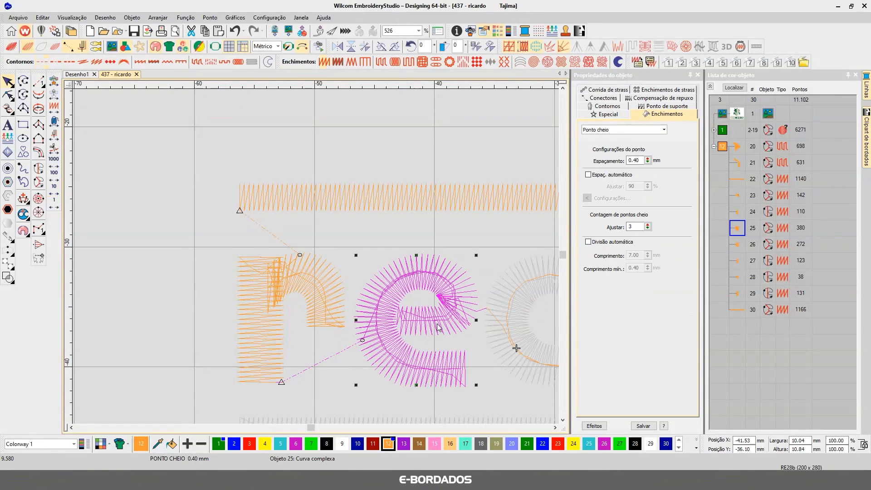
{"action": "scroll", "coordinate": [438, 328], "scroll_direction": "up", "scroll_amount": 5}
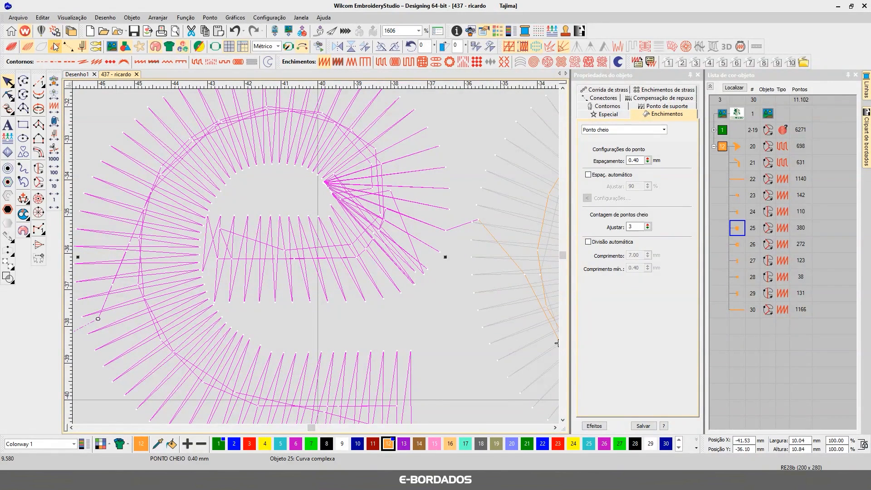
{"action": "scroll", "coordinate": [336, 203], "scroll_direction": "up", "scroll_amount": 1}
{"action": "scroll", "coordinate": [316, 256], "scroll_direction": "up", "scroll_amount": 5}
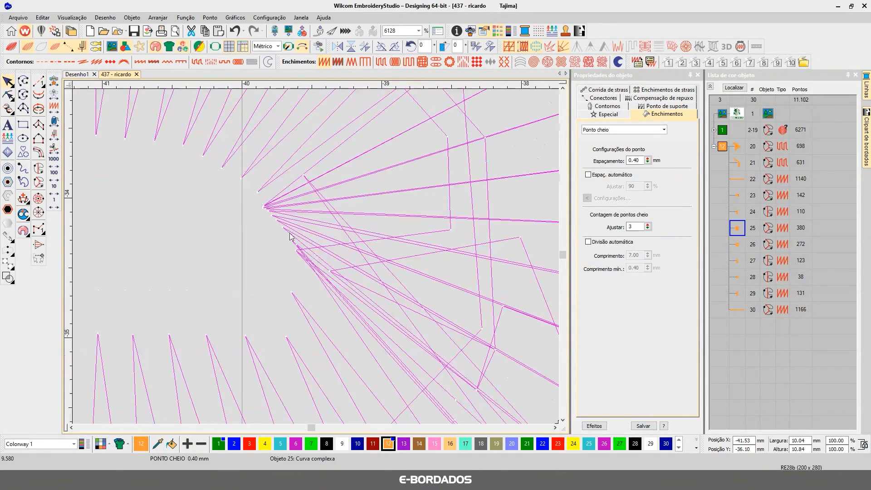
{"action": "key", "text": "Escape"}
{"action": "key", "text": "m"}
{"action": "left_click", "coordinate": [263, 204]}
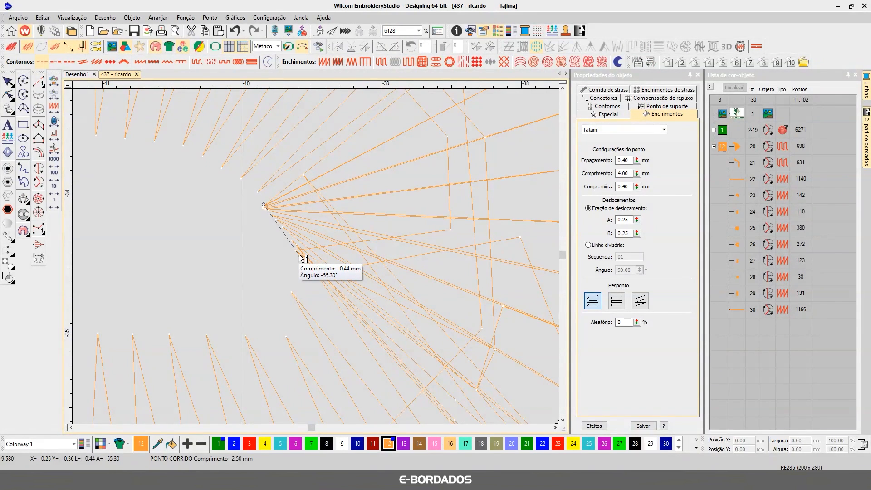
{"action": "left_click", "coordinate": [299, 255]}
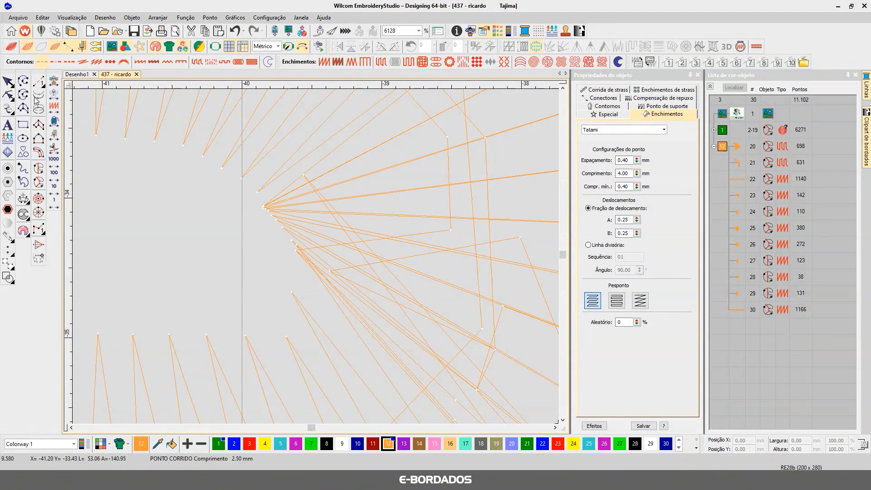
Inspect the reshape nodes and stitch angle lines at the inner curve of the orange "e"
{"action": "key", "text": "h"}
{"action": "left_click", "coordinate": [282, 207]}
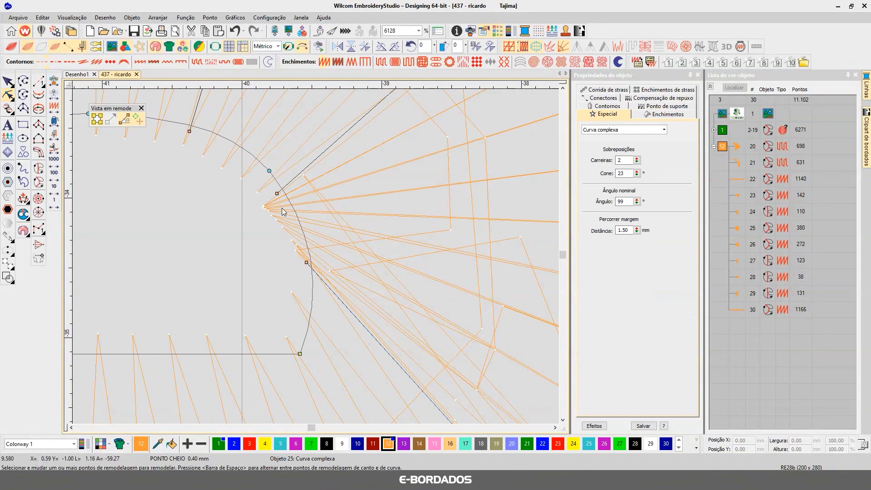
{"action": "key", "text": "Escape"}
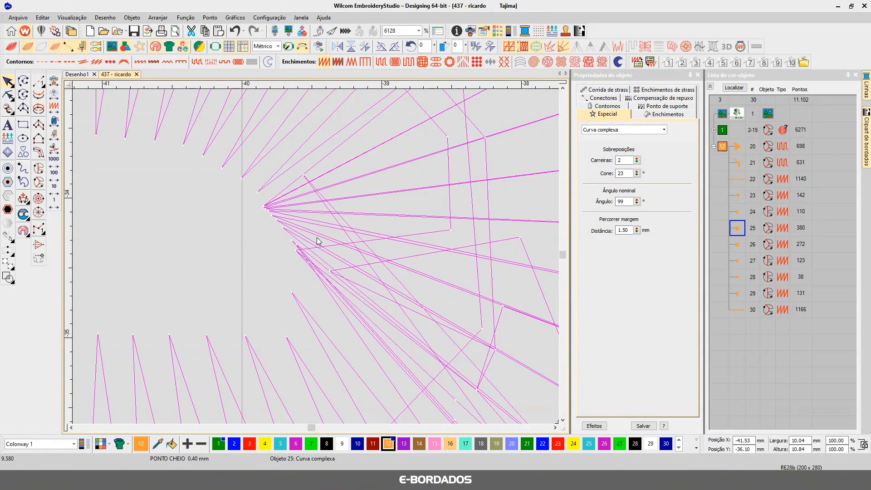
Move the inner end of the lower stitch angle line in the orange "e" to the corner where the inner curve meets the crossbar
{"action": "scroll", "coordinate": [313, 237], "scroll_direction": "down", "scroll_amount": 5}
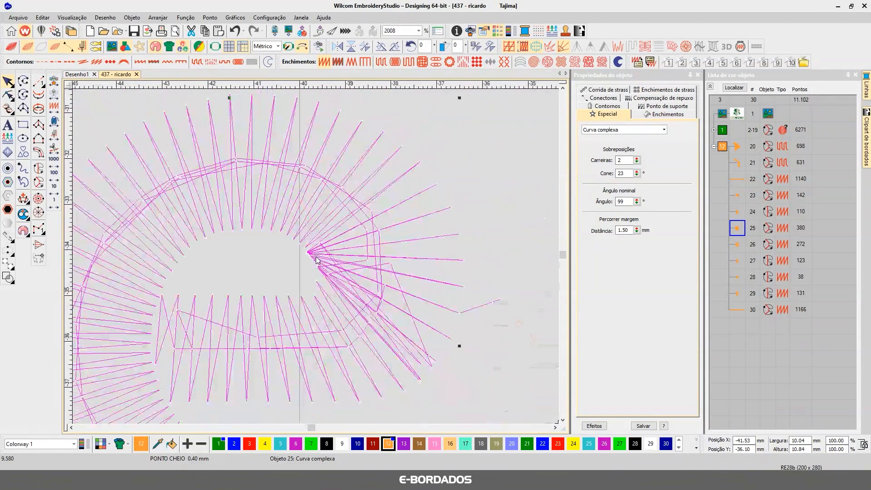
{"action": "scroll", "coordinate": [317, 259], "scroll_direction": "down", "scroll_amount": 2}
{"action": "scroll", "coordinate": [322, 261], "scroll_direction": "up", "scroll_amount": 4}
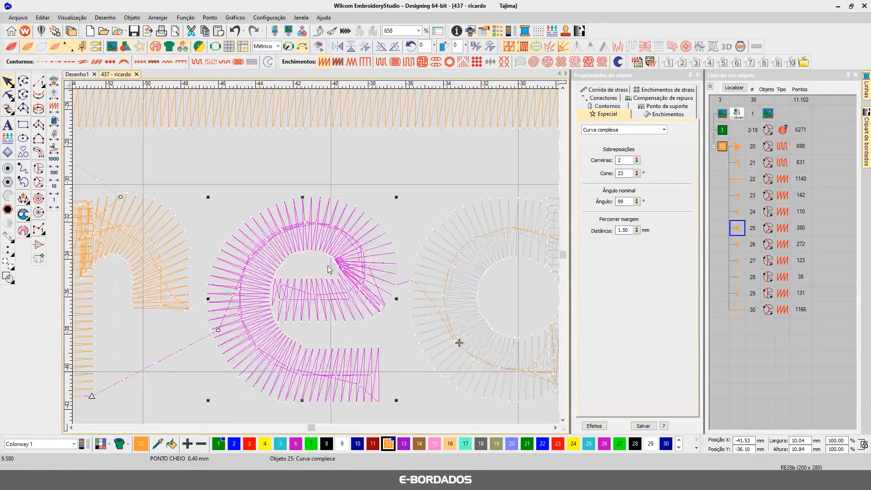
{"action": "scroll", "coordinate": [325, 262], "scroll_direction": "up", "scroll_amount": 2}
{"action": "key", "text": "h"}
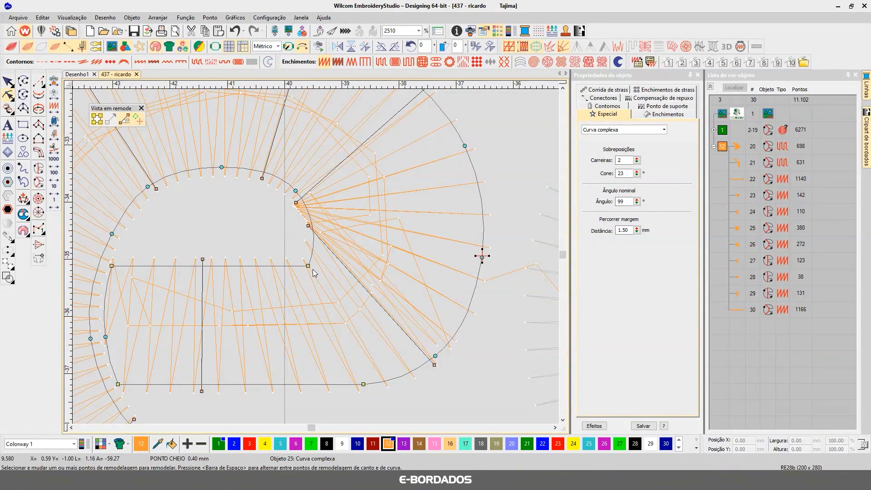
{"action": "left_click", "coordinate": [309, 226]}
{"action": "left_click_drag", "start_coordinate": [309, 226], "coordinate": [305, 260]}
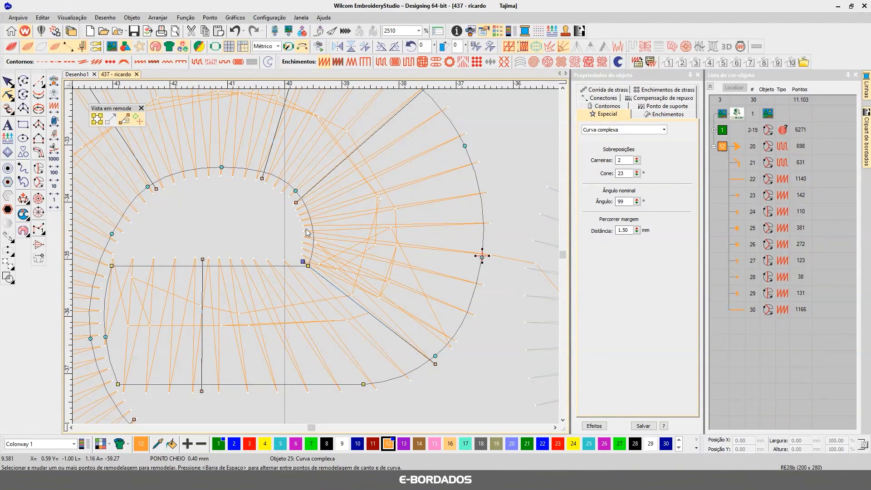
{"action": "left_click_drag", "start_coordinate": [327, 233], "coordinate": [303, 262]}
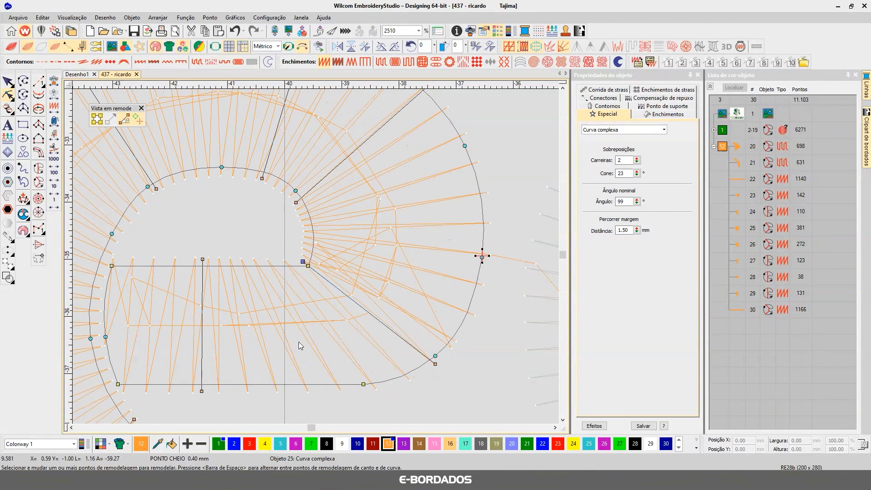
{"action": "left_click", "coordinate": [8, 81]}
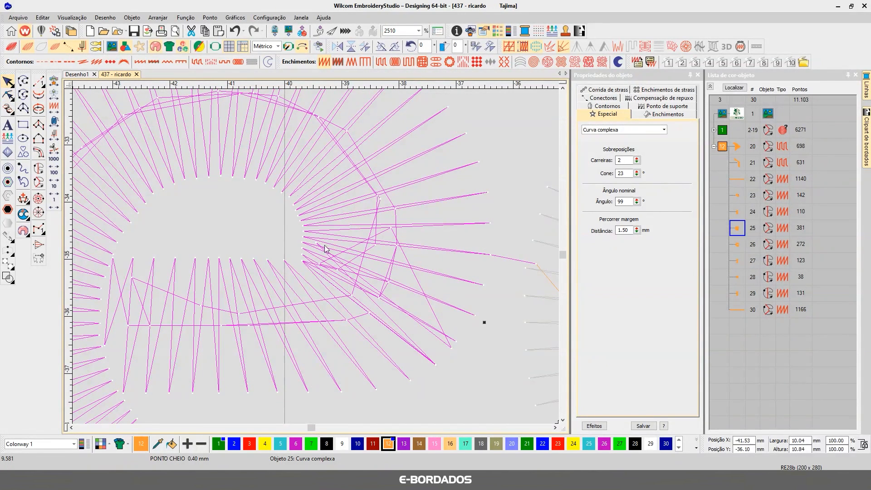
{"action": "scroll", "coordinate": [303, 241], "scroll_direction": "down", "scroll_amount": 3}
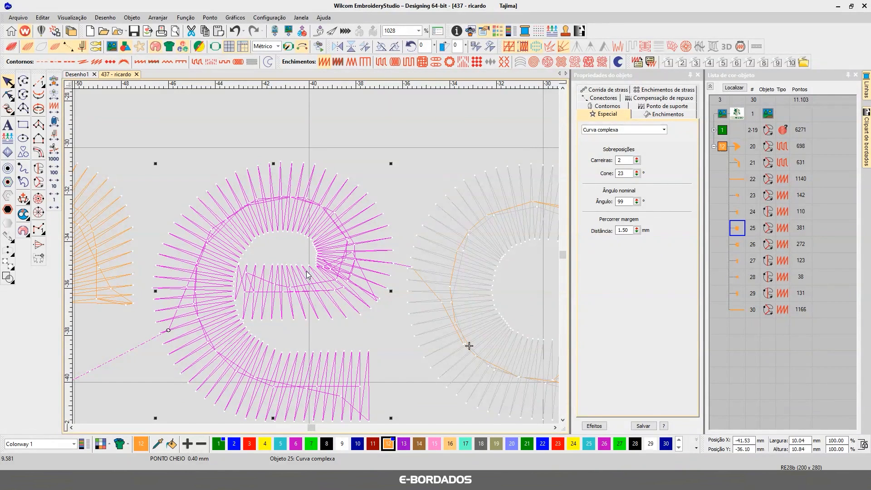
{"action": "scroll", "coordinate": [313, 276], "scroll_direction": "down", "scroll_amount": 2}
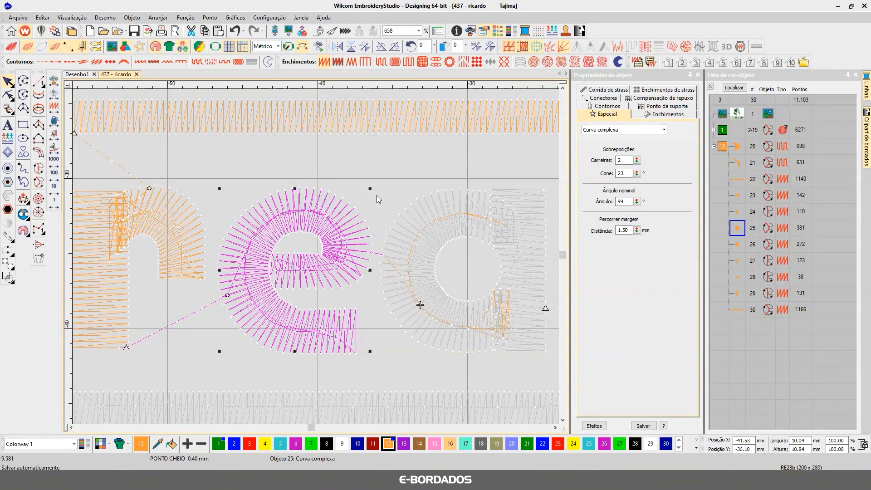
{"action": "left_click", "coordinate": [372, 170]}
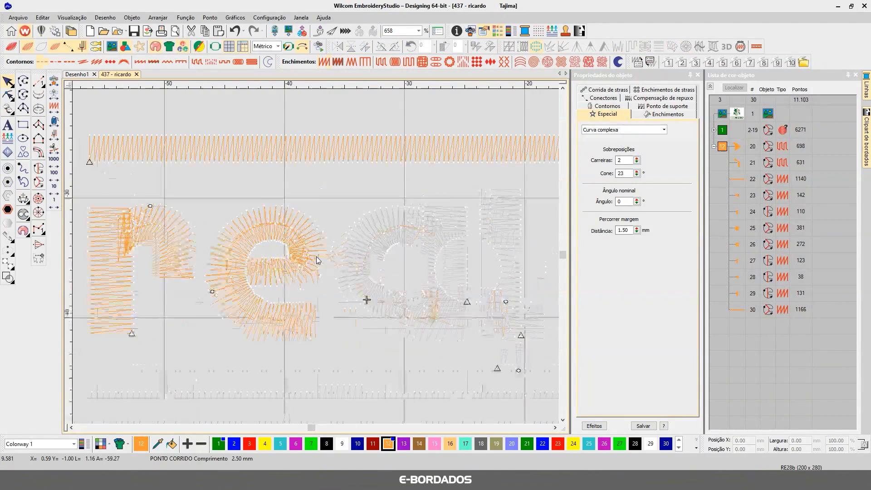
Advance through the stitch sequence past the orange "a" and "l" into the running stitches of the bar below the lettering
{"action": "scroll", "coordinate": [322, 254], "scroll_direction": "down", "scroll_amount": 2}
{"action": "left_click", "coordinate": [55, 194]}
{"action": "left_click", "coordinate": [55, 194]}
{"action": "left_click", "coordinate": [55, 194]}
{"action": "right_click", "coordinate": [55, 194]}
{"action": "right_click", "coordinate": [54, 195]}
{"action": "right_click", "coordinate": [54, 194]}
{"action": "right_click", "coordinate": [55, 194]}
{"action": "right_click", "coordinate": [55, 194]}
{"action": "right_click", "coordinate": [54, 194]}
{"action": "right_click", "coordinate": [54, 195]}
{"action": "right_click", "coordinate": [54, 194]}
{"action": "right_click", "coordinate": [54, 194]}
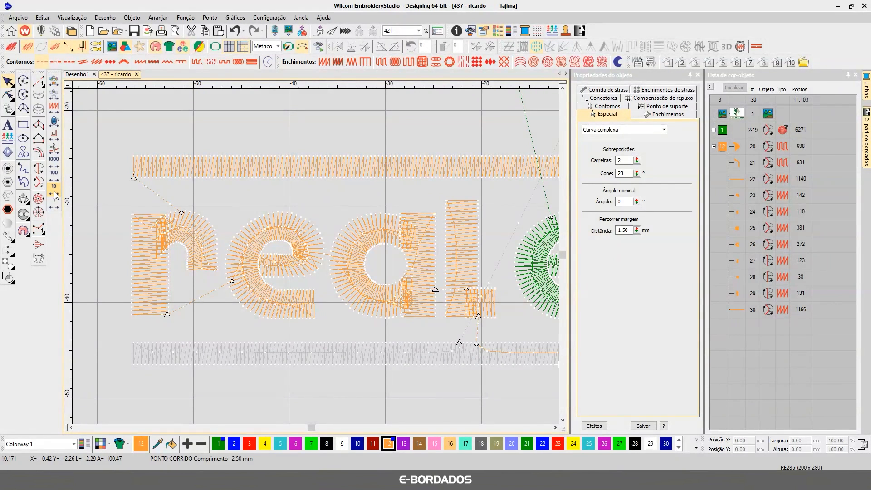
Reshape the green "s" by moving the misplaced inner end of its upper stitch angle line to the inner edge above the lower curve
{"action": "left_click", "coordinate": [556, 429]}
{"action": "left_click", "coordinate": [557, 429]}
{"action": "left_click", "coordinate": [556, 429]}
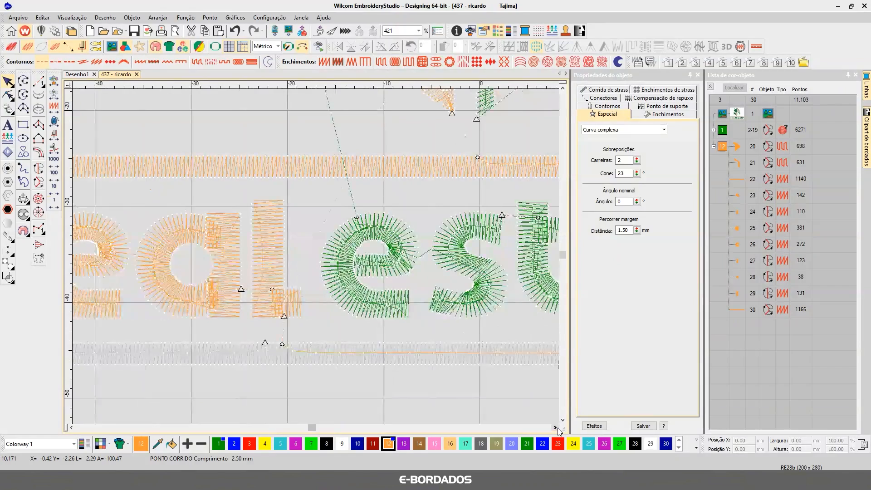
{"action": "left_click", "coordinate": [557, 428]}
{"action": "left_click", "coordinate": [557, 429]}
{"action": "scroll", "coordinate": [335, 287], "scroll_direction": "up", "scroll_amount": 7}
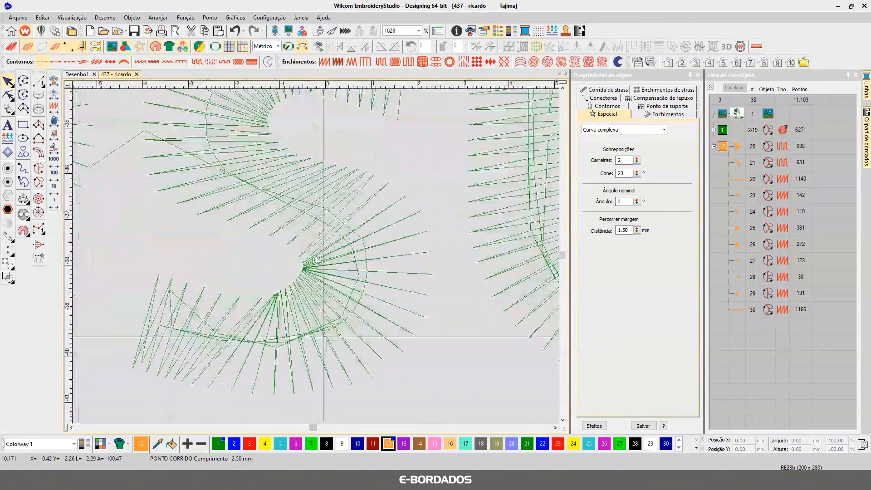
{"action": "left_click", "coordinate": [306, 265]}
{"action": "left_click", "coordinate": [8, 95]}
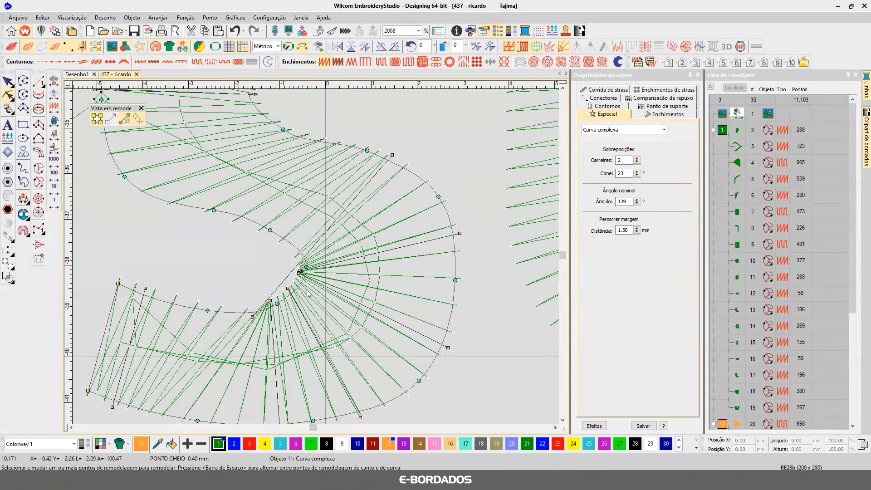
{"action": "left_click", "coordinate": [254, 316]}
{"action": "left_click_drag", "start_coordinate": [254, 316], "coordinate": [259, 273]}
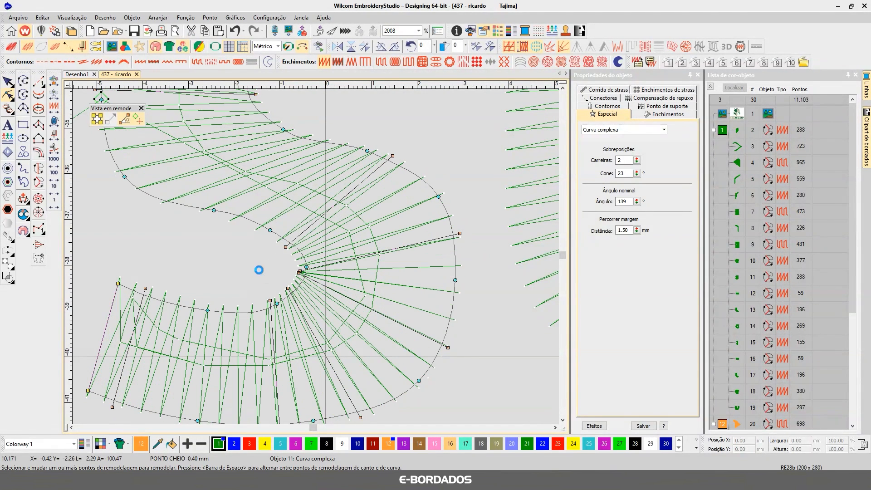
Delete the crowded extra stitch angle lines in the lower curve of the "s" and lower the outer end of the remaining one
{"action": "left_click", "coordinate": [299, 272]}
{"action": "key", "text": "Delete"}
{"action": "left_click", "coordinate": [300, 272]}
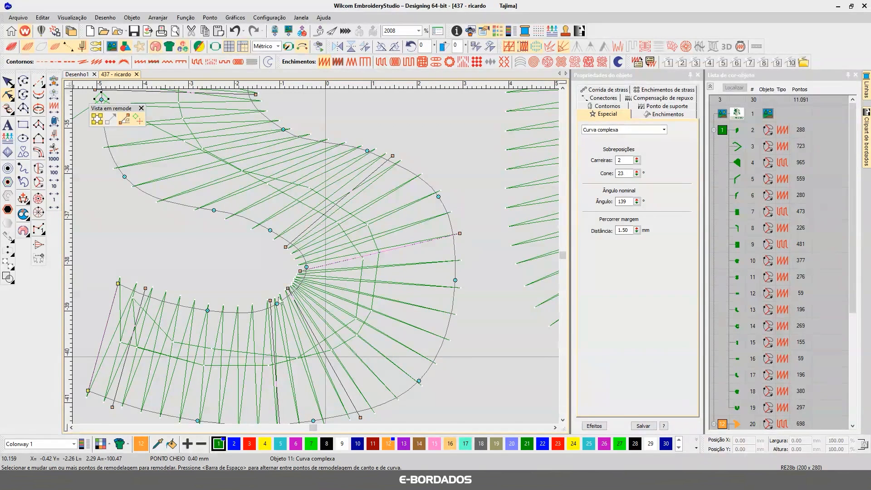
{"action": "left_click", "coordinate": [288, 289]}
{"action": "key", "text": "Delete"}
{"action": "left_click", "coordinate": [300, 272]}
{"action": "key", "text": "Delete"}
{"action": "left_click", "coordinate": [465, 233]}
{"action": "left_click_drag", "start_coordinate": [466, 232], "coordinate": [461, 248]}
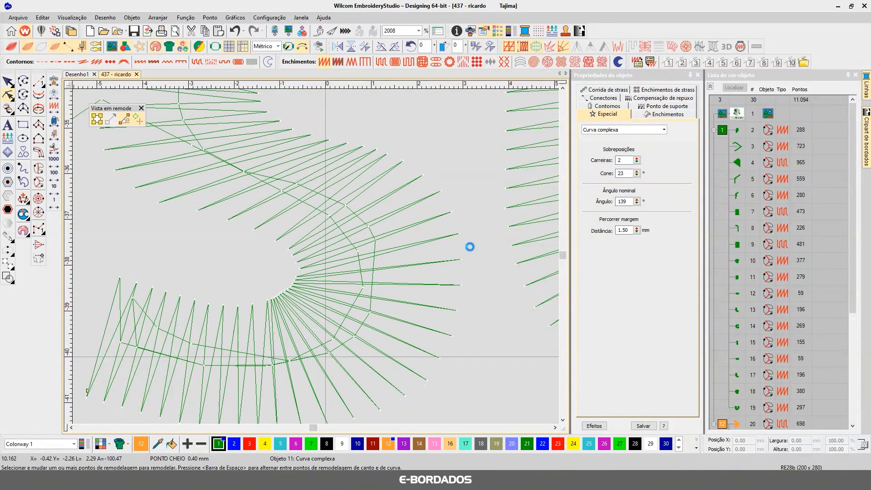
Shift the stitch angle line at the lower tail of the "s" closer to its end and delete the angle line before the curve
{"action": "left_click", "coordinate": [245, 291], "text": "ctrl"}
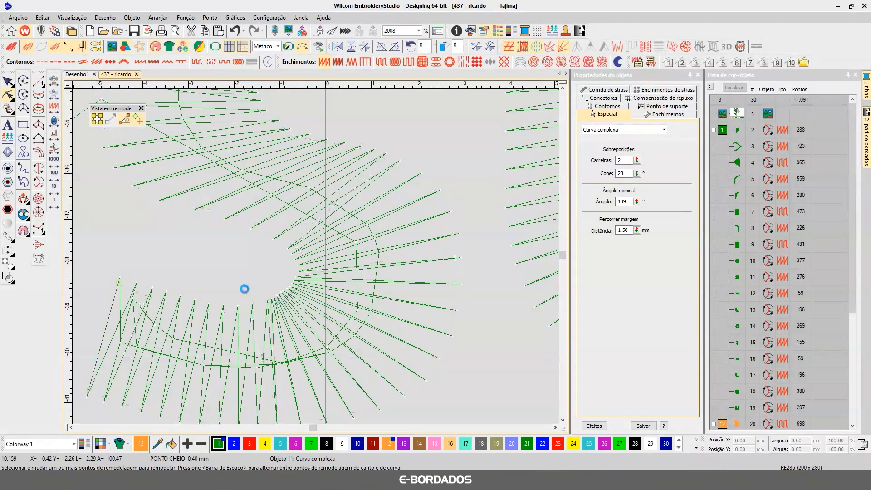
{"action": "left_click", "coordinate": [145, 287]}
{"action": "mouse_move", "coordinate": [145, 288]}
{"action": "left_mouse_down"}
{"action": "mouse_move", "coordinate": [140, 278]}
{"action": "mouse_move", "coordinate": [137, 285]}
{"action": "left_mouse_up"}
{"action": "left_click_drag", "start_coordinate": [113, 407], "coordinate": [108, 405]}
{"action": "left_click", "coordinate": [249, 306]}
{"action": "key", "text": "Delete"}
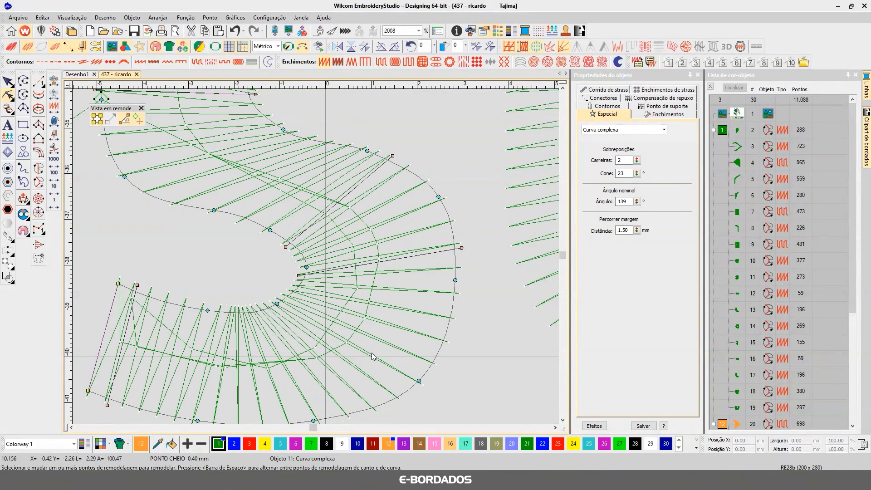
Check the reshaped "s" in the realistic stitch view and turn on stitch shortening for it
{"action": "left_click", "coordinate": [7, 81]}
{"action": "key", "text": "t"}
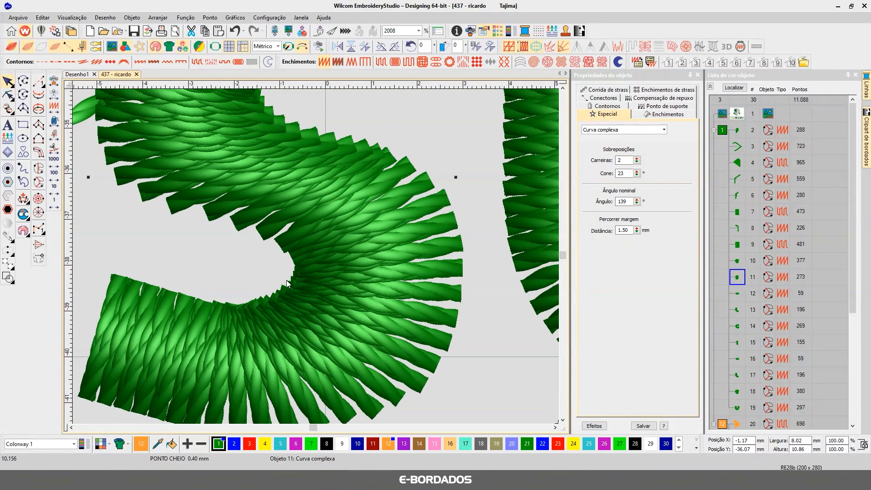
{"action": "key", "text": "t"}
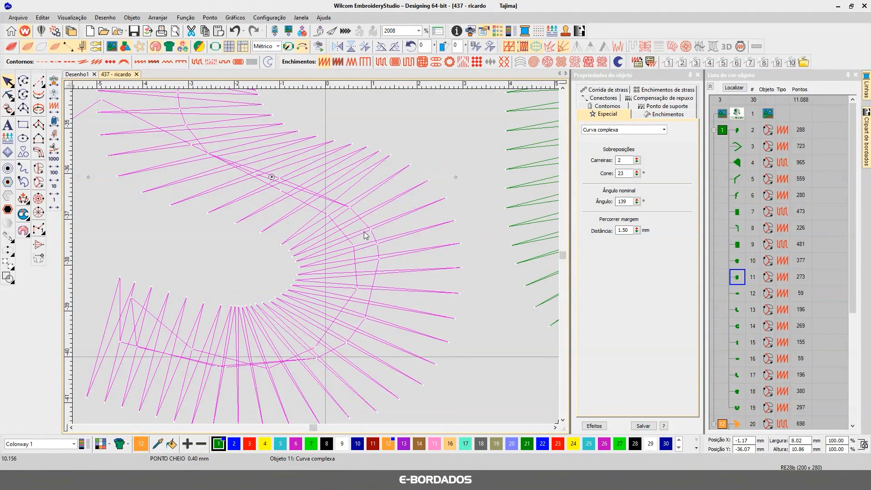
{"action": "right_click", "coordinate": [552, 49]}
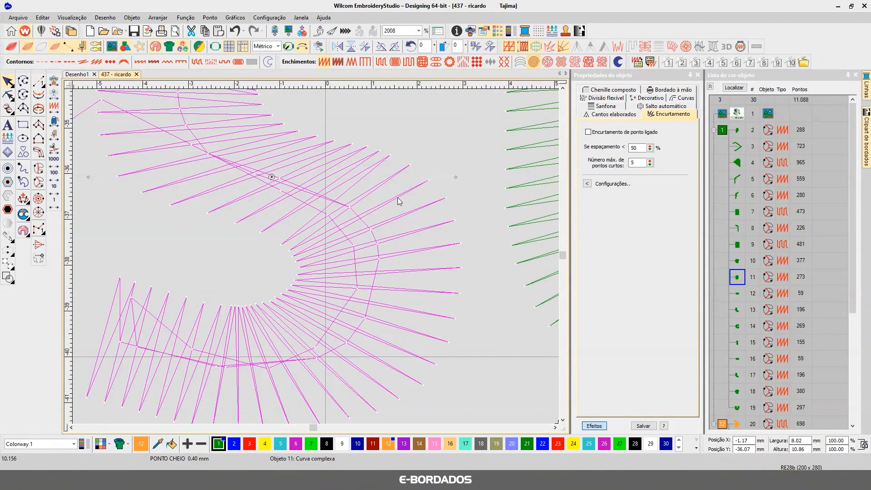
{"action": "left_click", "coordinate": [549, 46]}
Move the inner end of the lower stitch angle line in the first green "e" down to the crossbar corner
{"action": "scroll", "coordinate": [333, 305], "scroll_direction": "down", "scroll_amount": 4}
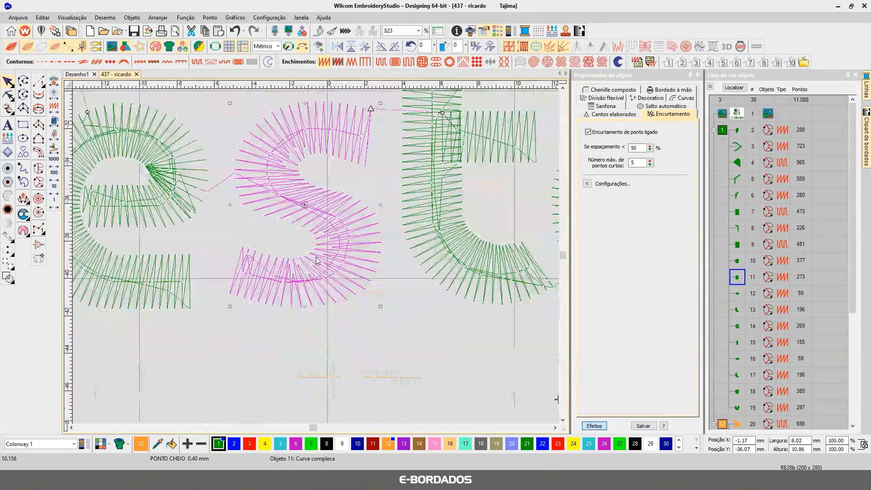
{"action": "scroll", "coordinate": [243, 229], "scroll_direction": "up", "scroll_amount": 3}
{"action": "left_click", "coordinate": [309, 242]}
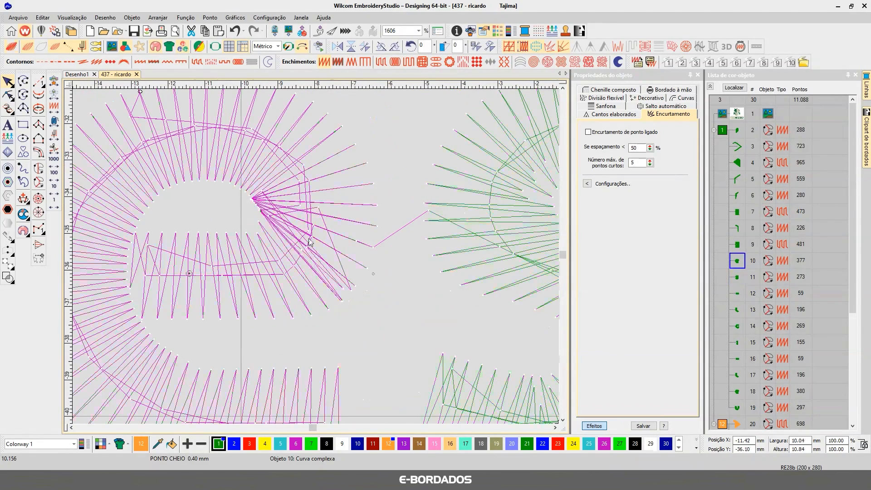
{"action": "scroll", "coordinate": [310, 242], "scroll_direction": "up", "scroll_amount": 3}
{"action": "key", "text": "h"}
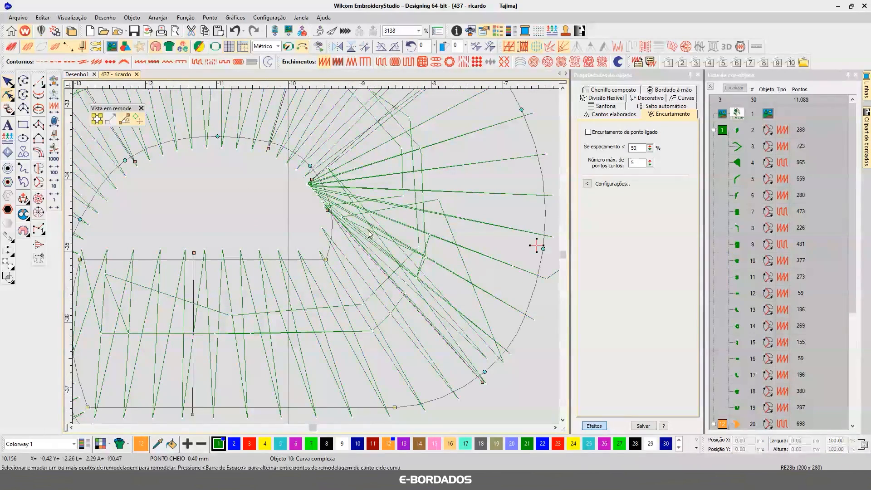
{"action": "left_click_drag", "start_coordinate": [327, 210], "coordinate": [307, 255]}
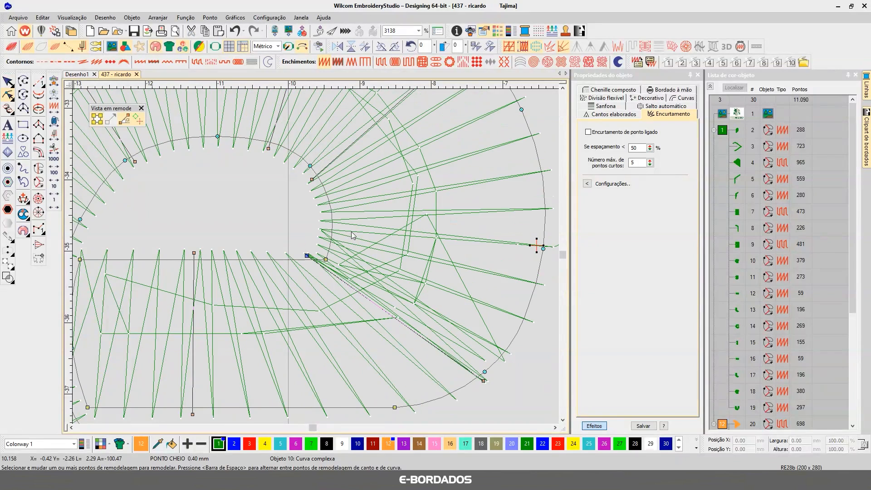
{"action": "left_click", "coordinate": [8, 82]}
{"action": "scroll", "coordinate": [318, 261], "scroll_direction": "down", "scroll_amount": 2}
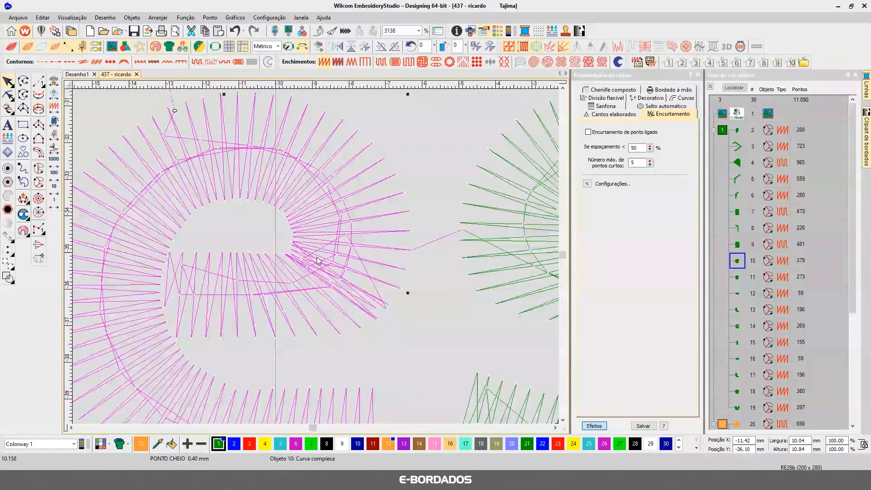
Fine-tune the same angle line of the green "e" by nudging its inner end closer to the inner curve's corner node
{"action": "scroll", "coordinate": [318, 261], "scroll_direction": "up", "scroll_amount": 2}
{"action": "key", "text": "h"}
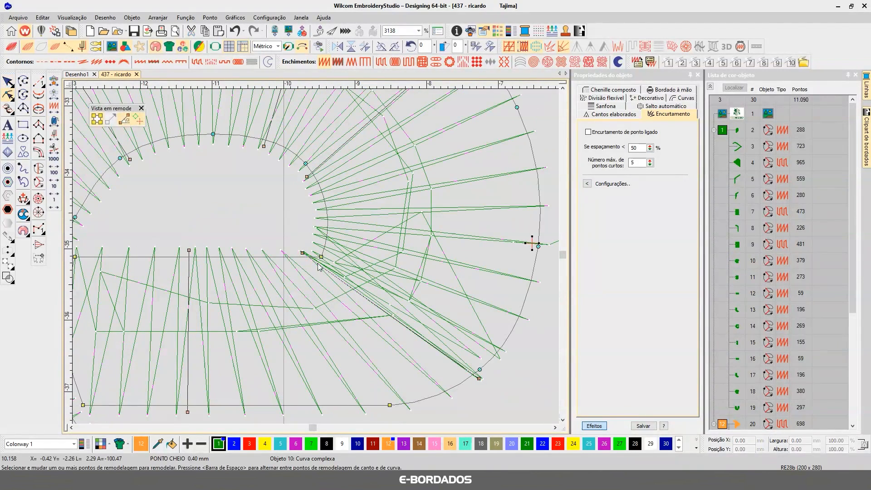
{"action": "left_click_drag", "start_coordinate": [303, 252], "coordinate": [312, 253]}
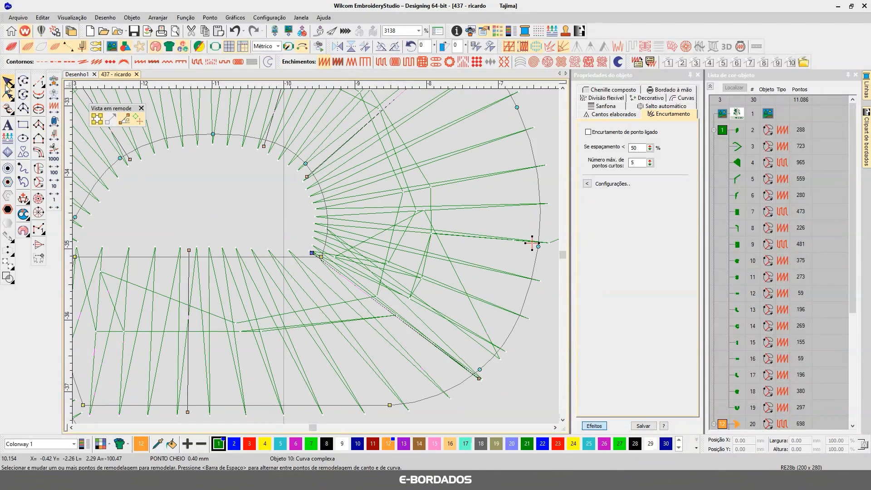
{"action": "key", "text": "Escape"}
{"action": "scroll", "coordinate": [359, 282], "scroll_direction": "down", "scroll_amount": 2}
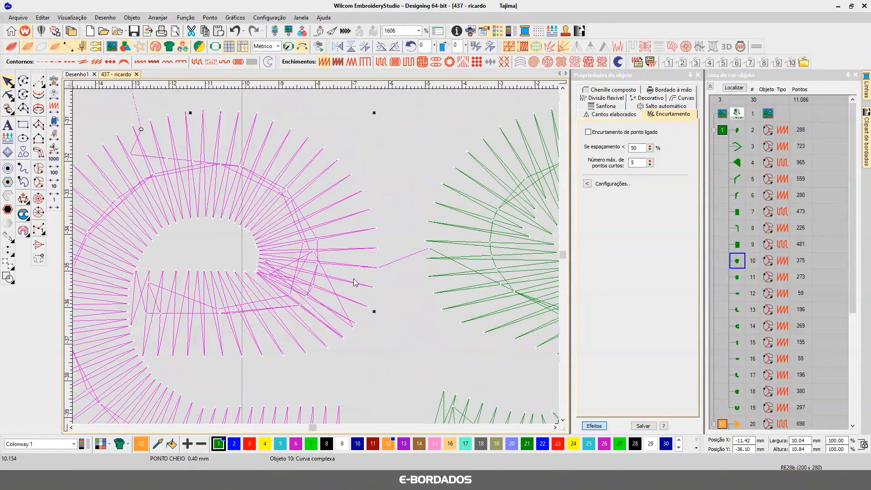
{"action": "scroll", "coordinate": [321, 260], "scroll_direction": "down", "scroll_amount": 2}
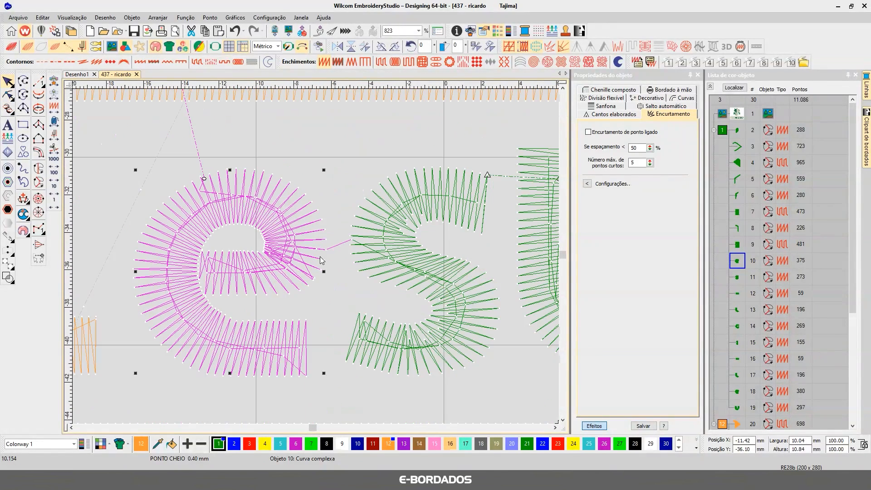
Turn on stitch shortening and fractional spacing for all the "realestateu" letters, excluding the orange bars above and below
{"action": "left_click", "coordinate": [556, 428]}
{"action": "left_click_drag", "start_coordinate": [555, 428], "coordinate": [555, 427]}
{"action": "scroll", "coordinate": [480, 365], "scroll_direction": "down", "scroll_amount": 4}
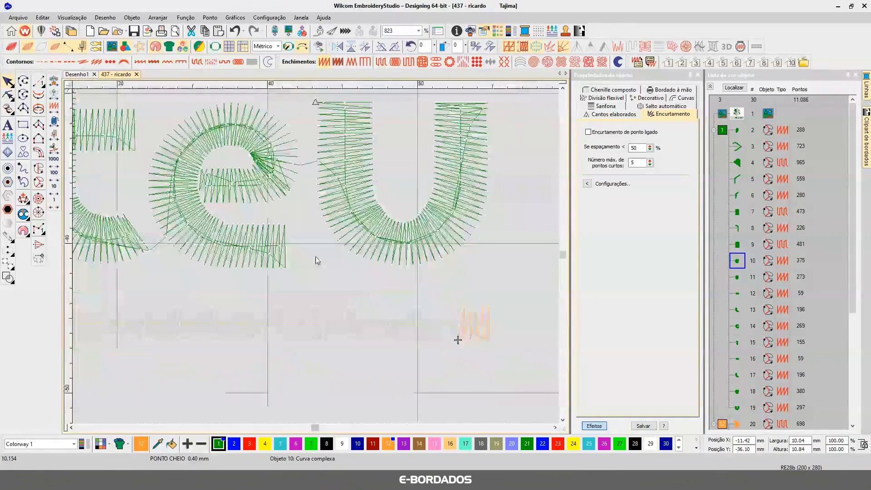
{"action": "left_click_drag", "start_coordinate": [108, 257], "coordinate": [472, 308]}
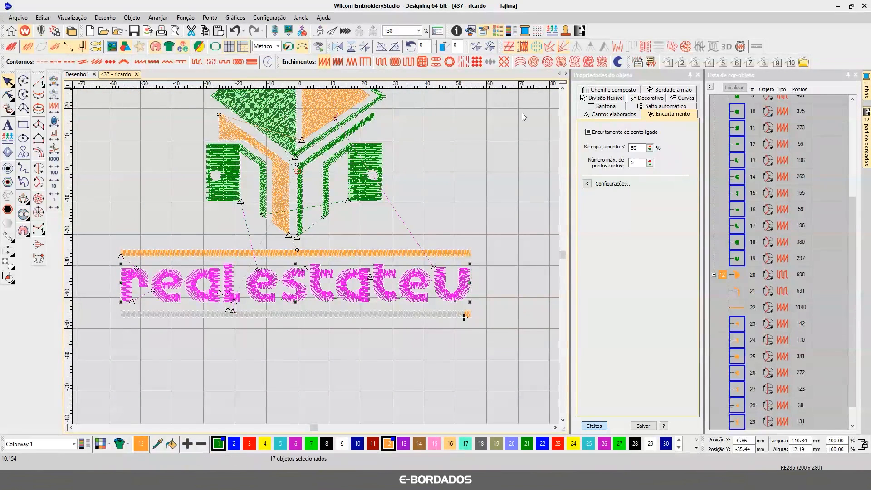
{"action": "left_click", "coordinate": [566, 45]}
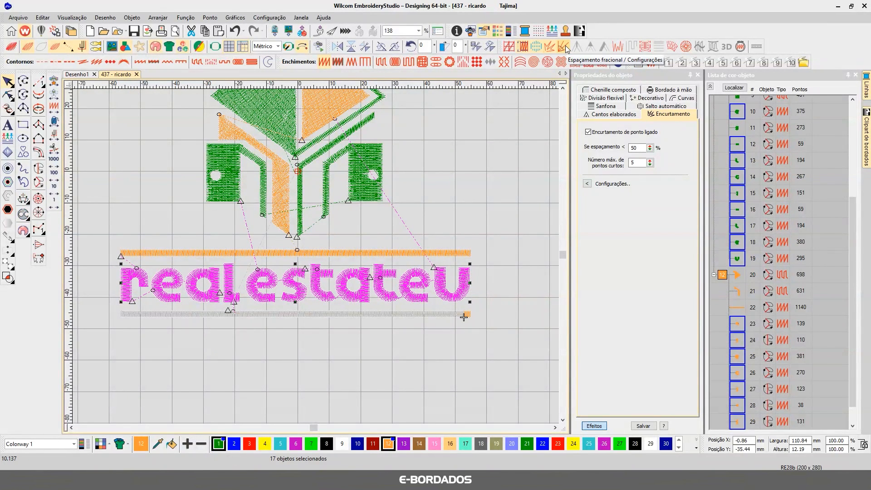
{"action": "left_click", "coordinate": [565, 46]}
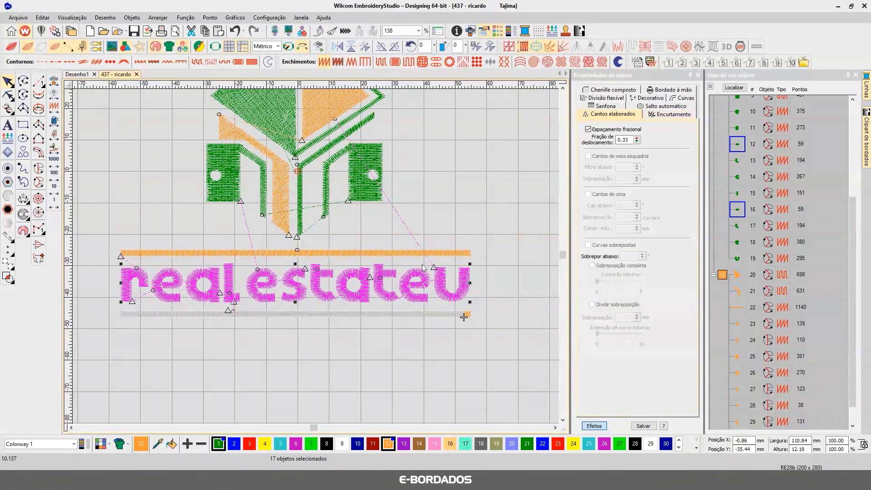
{"action": "left_click", "coordinate": [477, 219]}
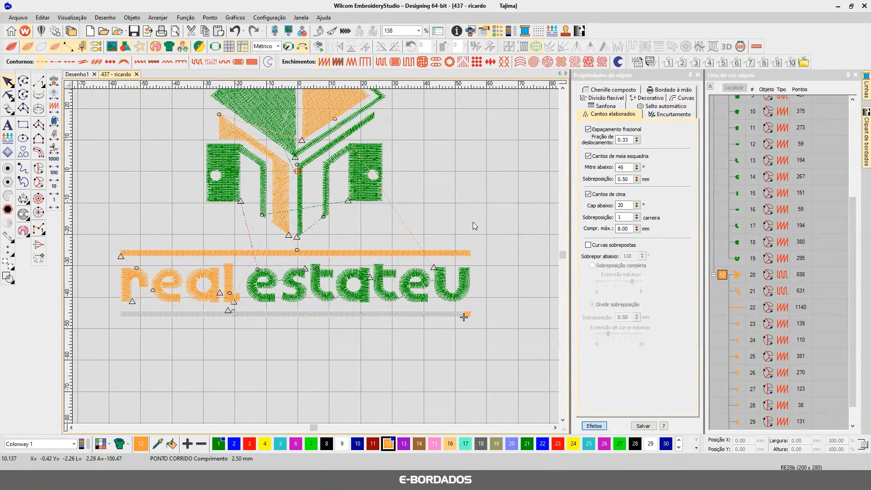
Examine the stitching of the orange "real" and green "estateu" letters up close in both the realistic and stitch views
{"action": "key", "text": "b"}
{"action": "left_click_drag", "start_coordinate": [115, 244], "coordinate": [293, 326]}
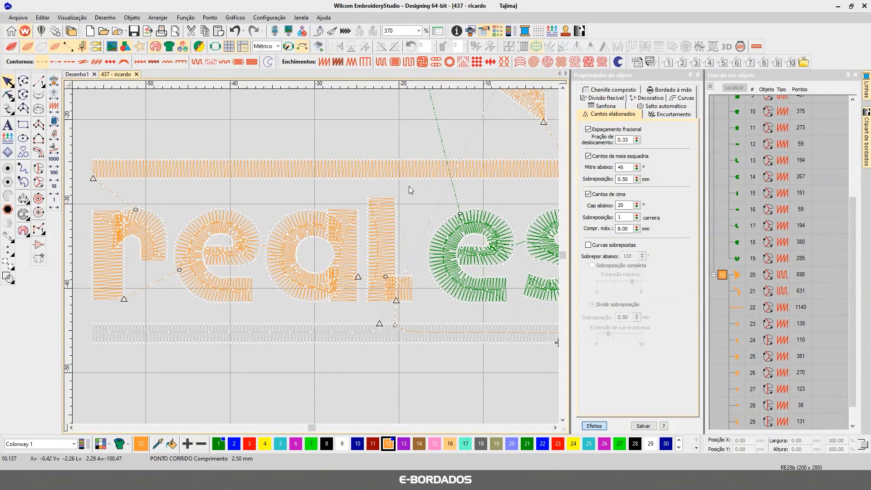
{"action": "key", "text": "t"}
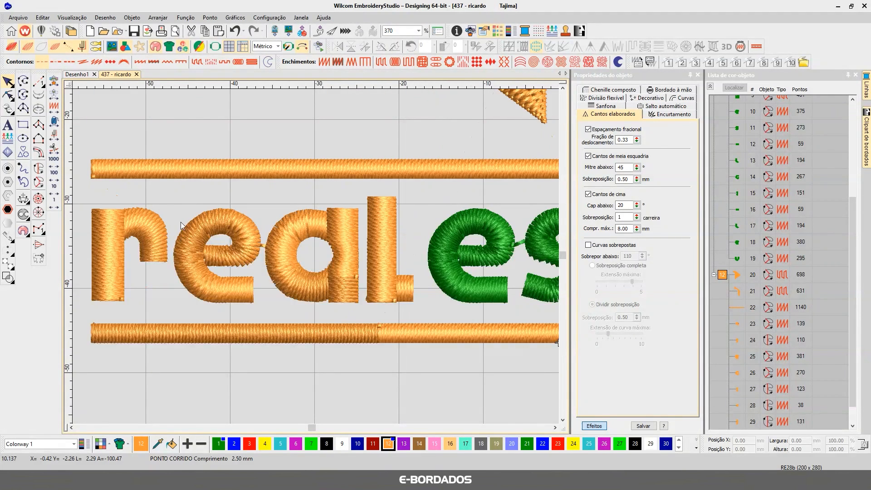
{"action": "key", "text": "t"}
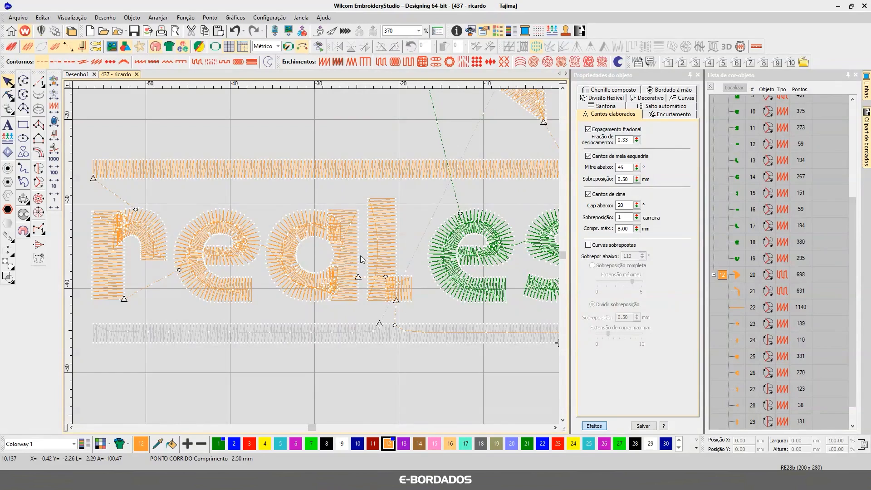
{"action": "scroll", "coordinate": [360, 255], "scroll_direction": "up", "scroll_amount": 3}
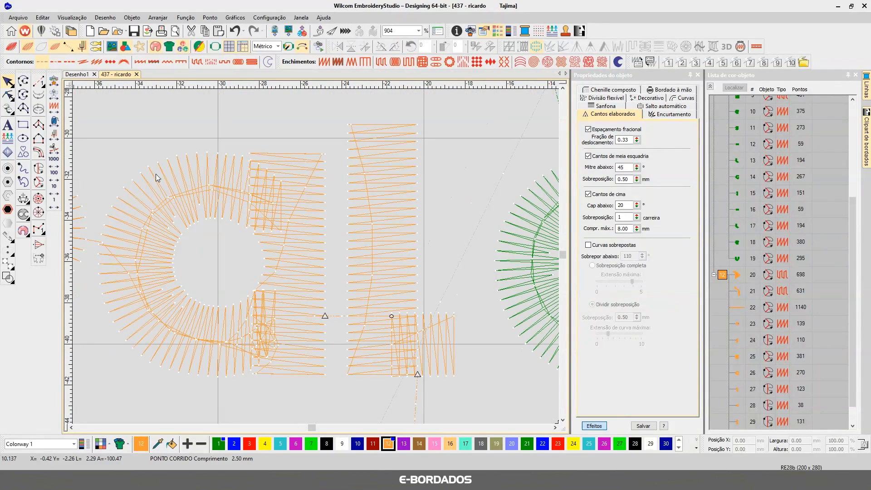
{"action": "scroll", "coordinate": [316, 257], "scroll_direction": "down", "scroll_amount": 5}
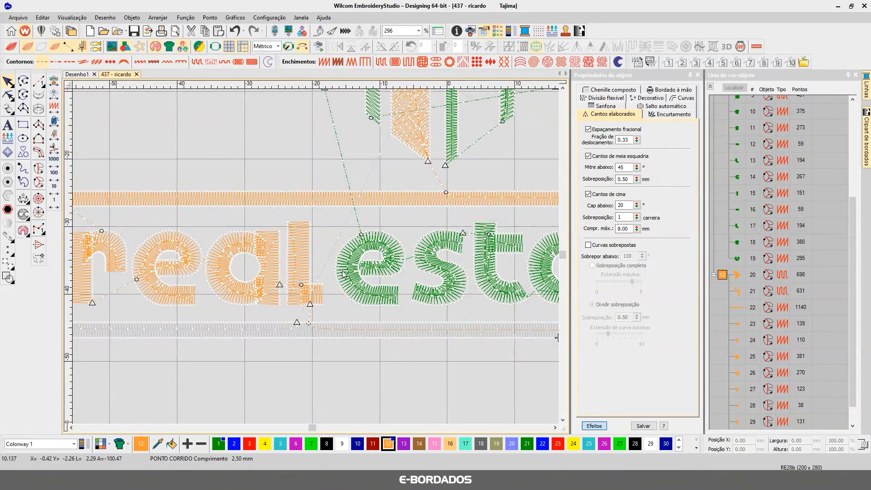
{"action": "key", "text": "t"}
{"action": "key", "text": "t"}
{"action": "key", "text": "t"}
{"action": "key", "text": "t"}
{"action": "scroll", "coordinate": [510, 314], "scroll_direction": "down", "scroll_amount": 2}
{"action": "scroll", "coordinate": [395, 228], "scroll_direction": "up", "scroll_amount": 4}
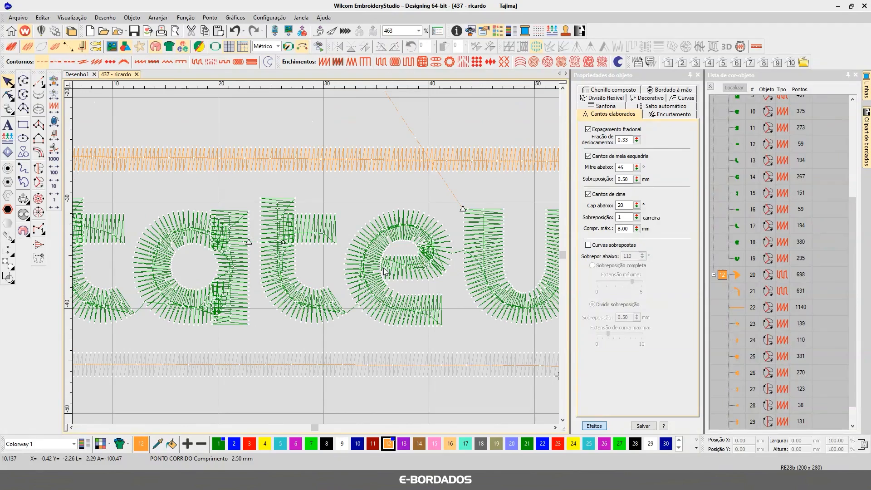
{"action": "scroll", "coordinate": [425, 269], "scroll_direction": "down", "scroll_amount": 4}
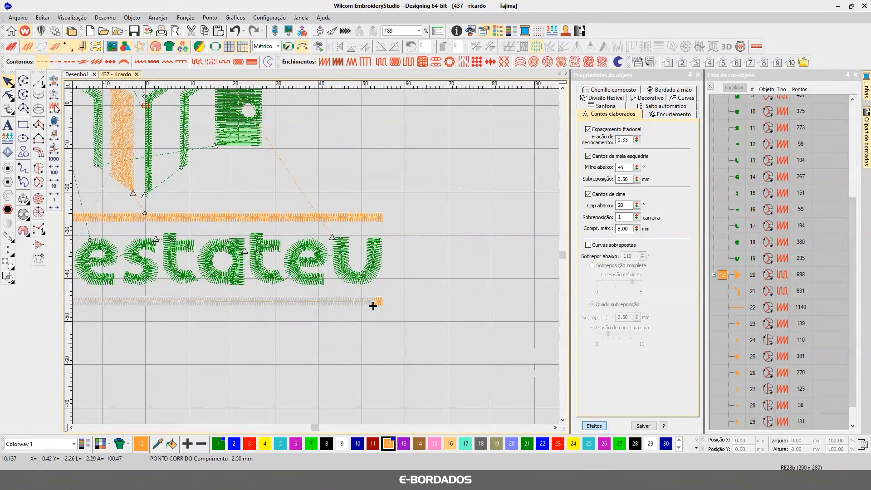
Travel through the lower orange bar's stitches in steps of 10 up to the end of the design to examine its sewing path
{"action": "scroll", "coordinate": [257, 228], "scroll_direction": "down", "scroll_amount": 2}
{"action": "scroll", "coordinate": [316, 257], "scroll_direction": "up", "scroll_amount": 4}
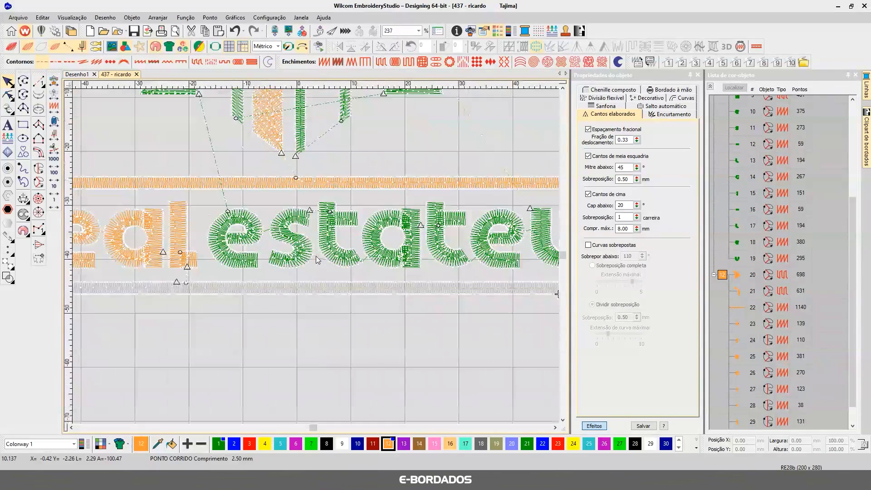
{"action": "left_click", "coordinate": [71, 428]}
{"action": "left_click", "coordinate": [71, 428]}
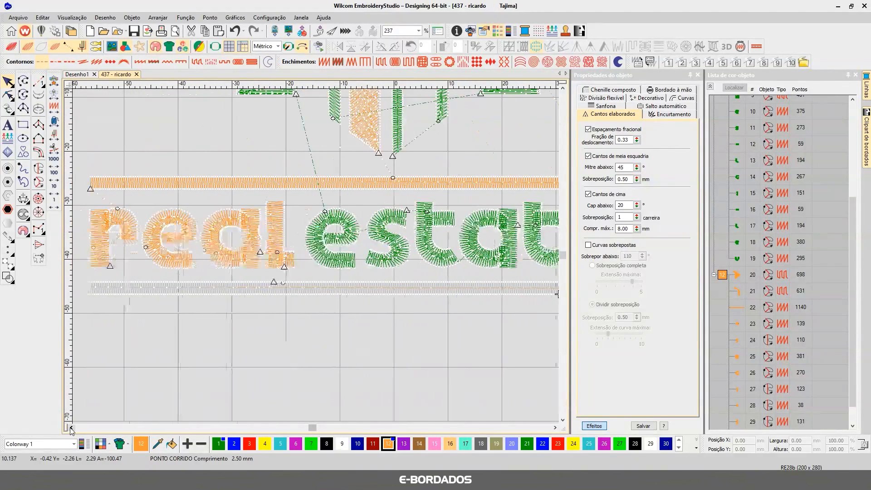
{"action": "left_click", "coordinate": [71, 428]}
{"action": "left_click", "coordinate": [72, 428]}
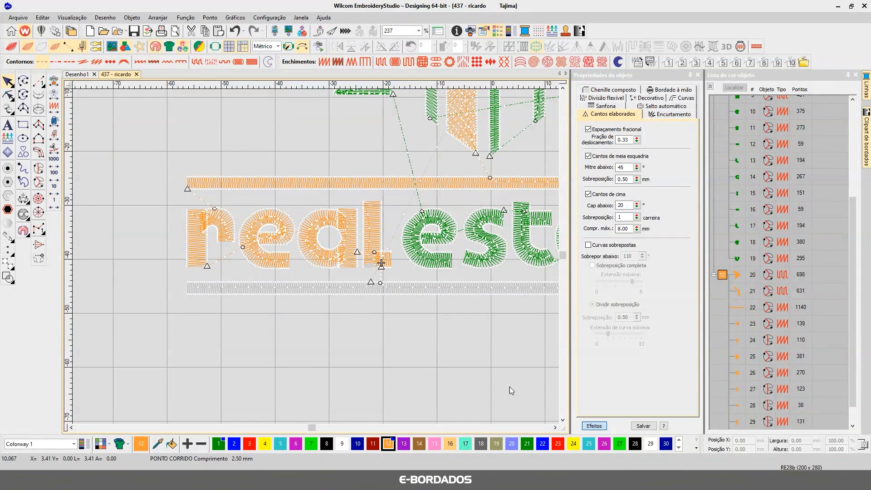
{"action": "left_click", "coordinate": [555, 427]}
{"action": "left_click", "coordinate": [555, 428]}
{"action": "left_click", "coordinate": [555, 428]}
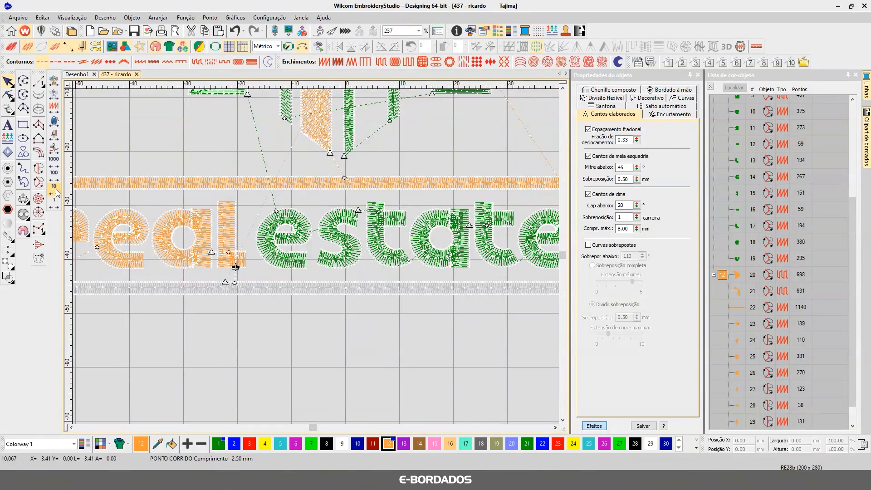
{"action": "scroll", "coordinate": [231, 242], "scroll_direction": "down", "scroll_amount": 2}
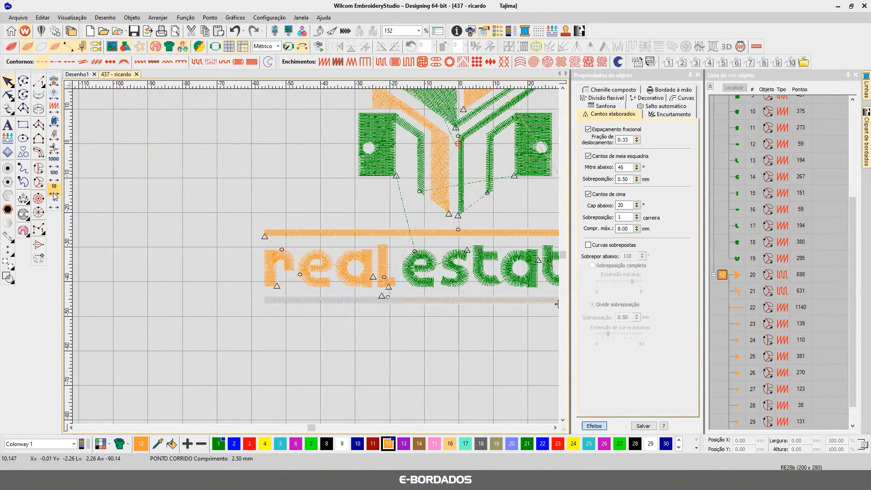
{"action": "left_click", "coordinate": [555, 428]}
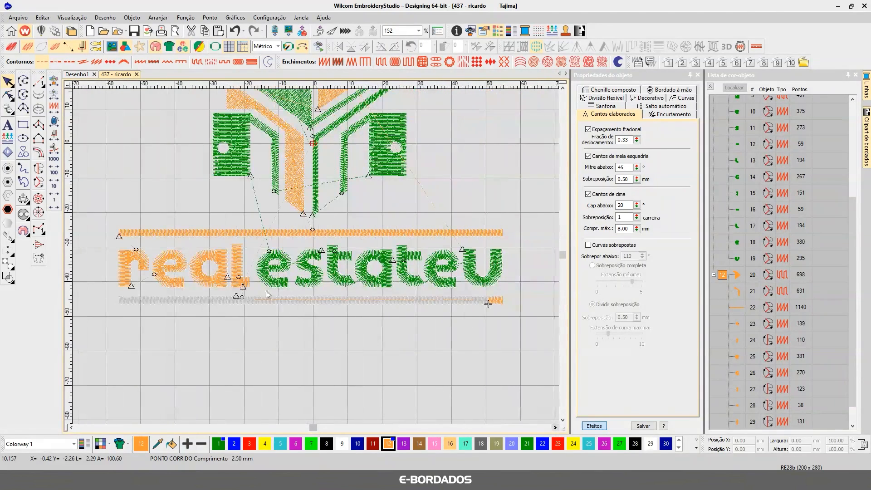
{"action": "right_click", "coordinate": [52, 188]}
{"action": "right_click", "coordinate": [53, 188]}
{"action": "right_click", "coordinate": [52, 188]}
{"action": "right_click", "coordinate": [53, 188]}
{"action": "right_click", "coordinate": [53, 188]}
{"action": "right_click", "coordinate": [53, 188]}
{"action": "right_click", "coordinate": [53, 189]}
{"action": "right_click", "coordinate": [52, 188]}
{"action": "right_click", "coordinate": [54, 191]}
{"action": "right_click", "coordinate": [54, 192]}
{"action": "right_click", "coordinate": [54, 191]}
{"action": "right_click", "coordinate": [54, 192]}
{"action": "right_click", "coordinate": [54, 191]}
{"action": "right_click", "coordinate": [54, 192]}
{"action": "right_click", "coordinate": [54, 192]}
{"action": "right_click", "coordinate": [54, 192]}
{"action": "right_click", "coordinate": [54, 192]}
{"action": "right_click", "coordinate": [54, 191]}
{"action": "right_click", "coordinate": [54, 192]}
{"action": "right_click", "coordinate": [54, 192]}
{"action": "right_click", "coordinate": [54, 192]}
{"action": "right_click", "coordinate": [54, 191]}
{"action": "right_click", "coordinate": [54, 191]}
{"action": "right_click", "coordinate": [54, 191]}
{"action": "right_click", "coordinate": [54, 192]}
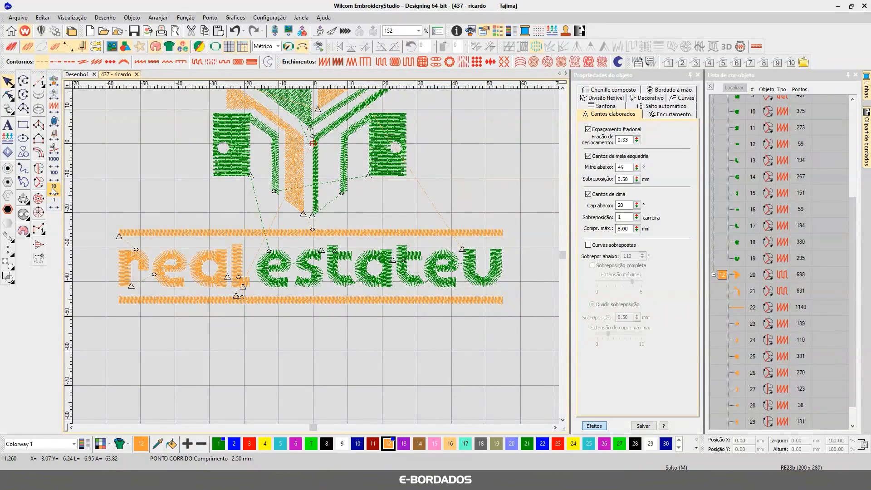
Move the lower orange bar's start point to its left end and its end point to its right end
{"action": "left_click", "coordinate": [244, 299]}
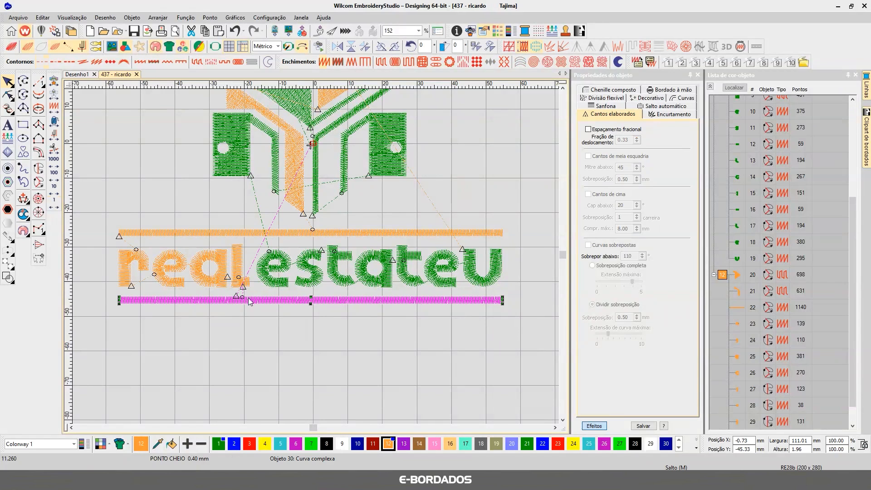
{"action": "left_click", "coordinate": [8, 95]}
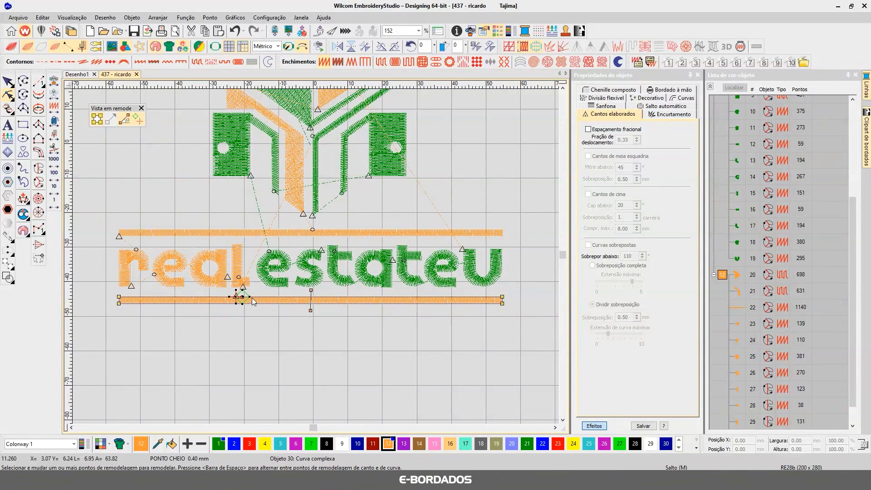
{"action": "left_click_drag", "start_coordinate": [243, 297], "coordinate": [112, 297]}
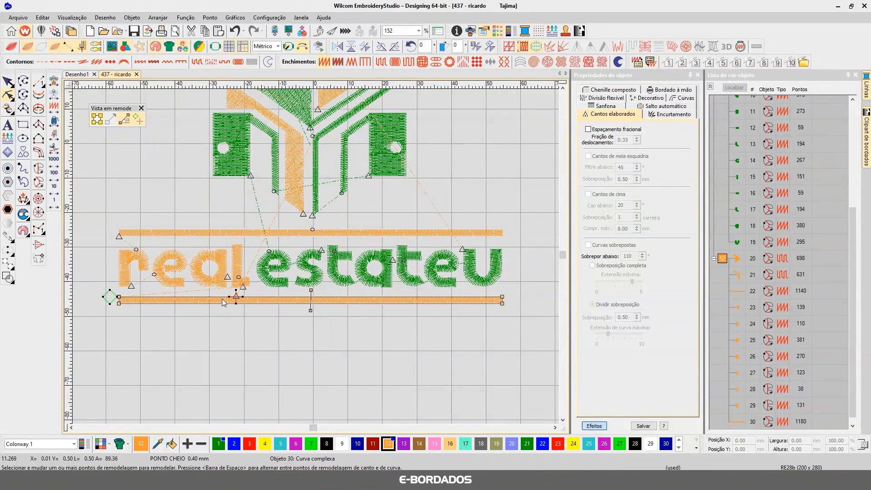
{"action": "key", "text": "Escape"}
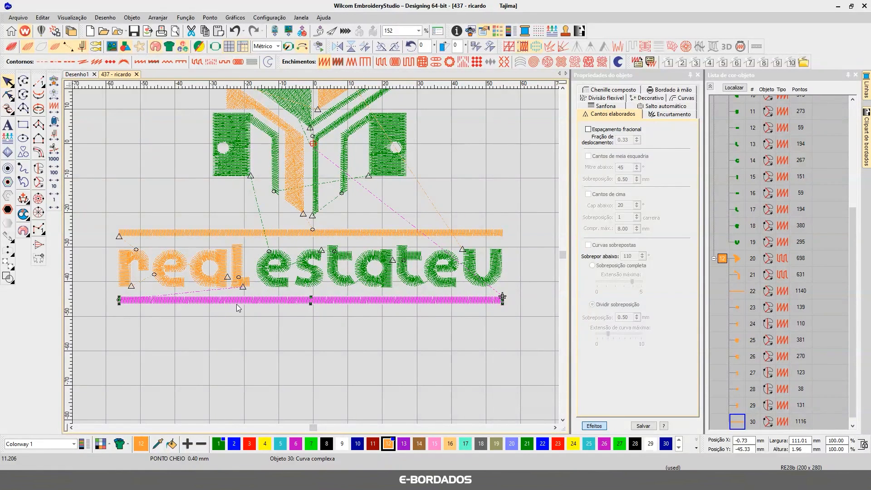
Measure the gap between the base of the orange "l" and the lower bar
{"action": "scroll", "coordinate": [245, 297], "scroll_direction": "up", "scroll_amount": 7}
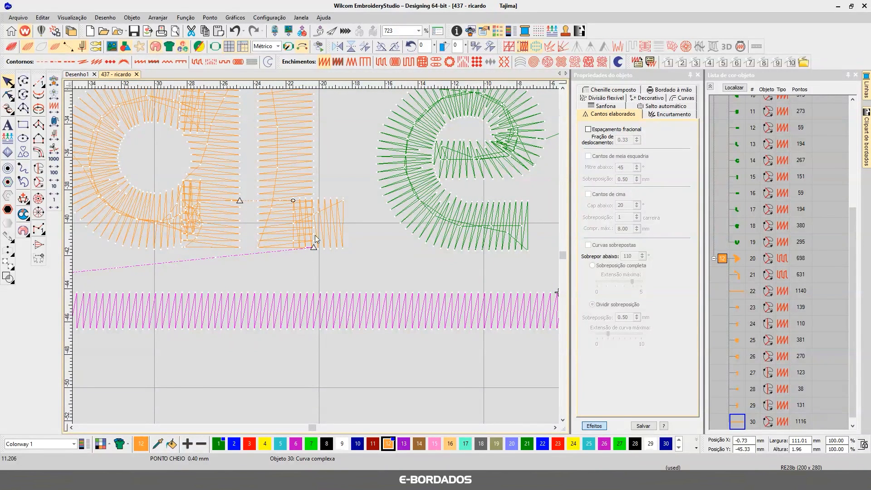
{"action": "left_click", "coordinate": [317, 260]}
{"action": "key", "text": "m"}
{"action": "left_click", "coordinate": [302, 250]}
{"action": "left_click", "coordinate": [304, 291]}
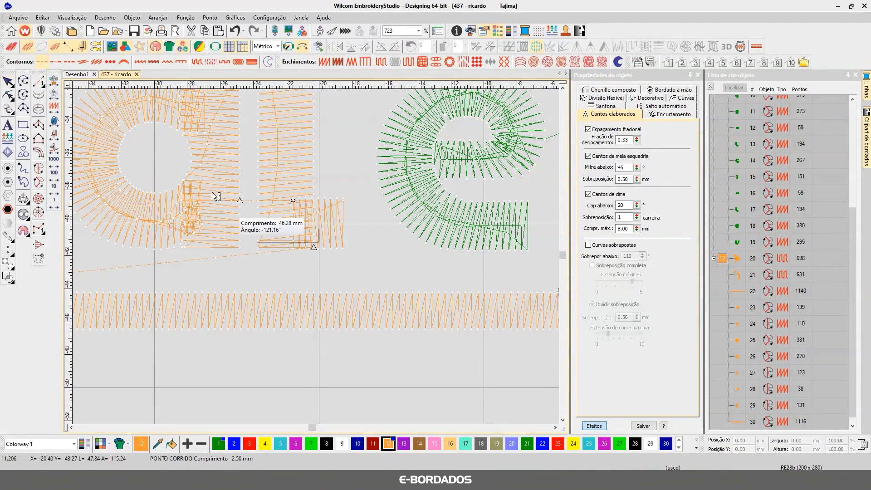
{"action": "left_click", "coordinate": [8, 81]}
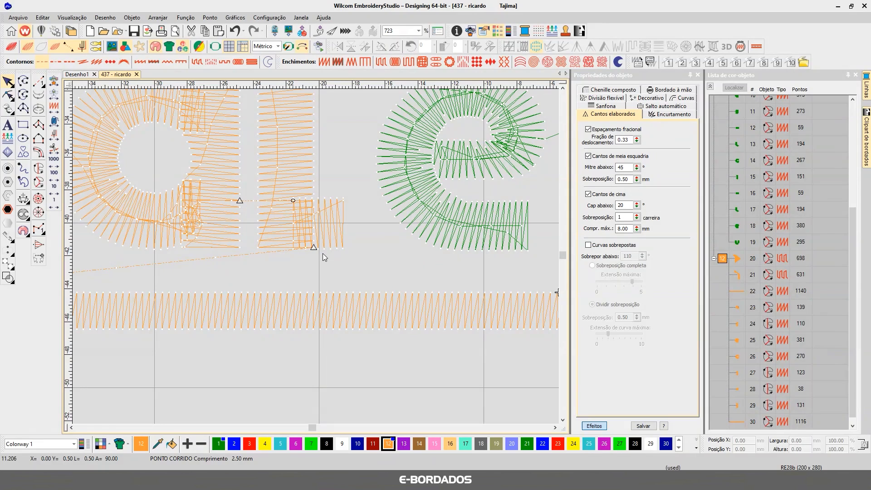
Check the lower orange bar and its connecting stitches in the realistic view and the stitch view
{"action": "scroll", "coordinate": [326, 258], "scroll_direction": "down", "scroll_amount": 3}
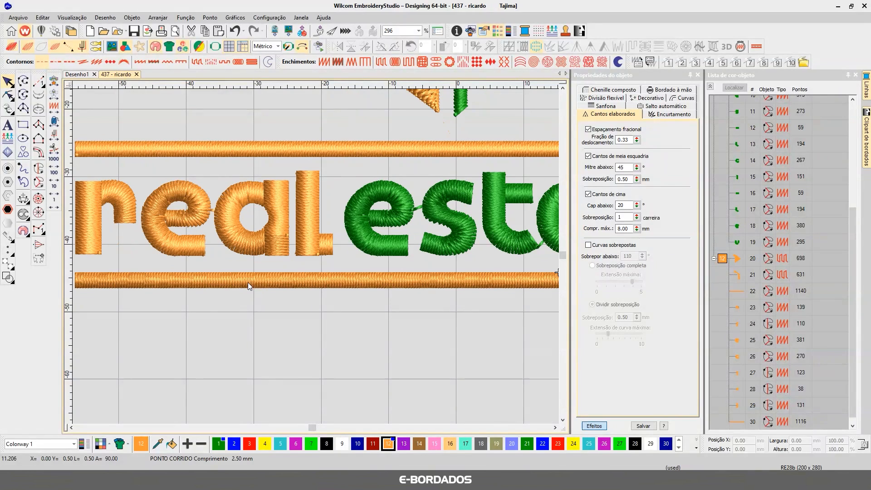
{"action": "left_click", "coordinate": [214, 286]}
{"action": "scroll", "coordinate": [505, 282], "scroll_direction": "down", "scroll_amount": 3}
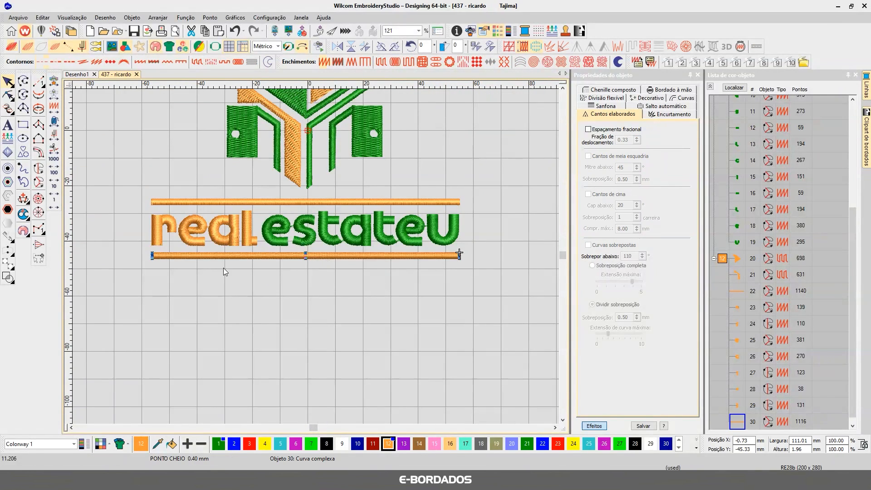
{"action": "key", "text": "t"}
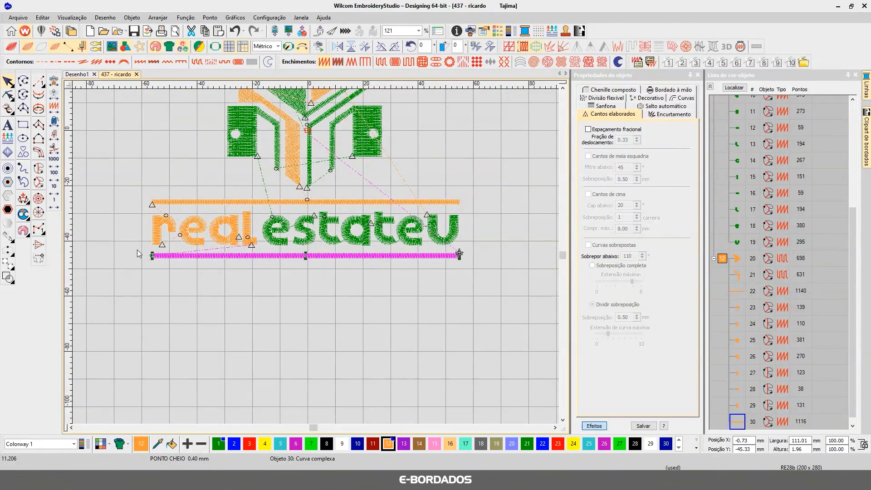
{"action": "left_click", "coordinate": [517, 249]}
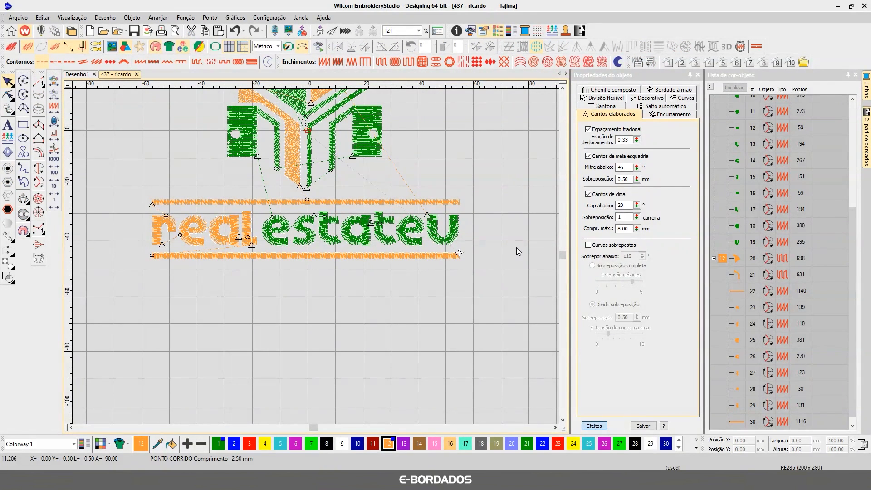
Switch to the Photos app and examine the sewn sample's connecting threads between the letters and the upper and lower bars
{"action": "left_click", "coordinate": [192, 479]}
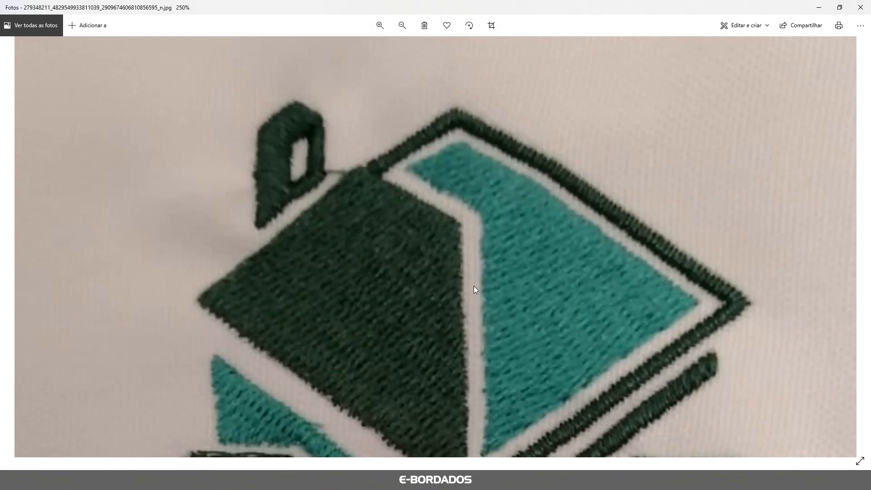
{"action": "scroll", "coordinate": [474, 285], "scroll_direction": "down", "scroll_amount": 5}
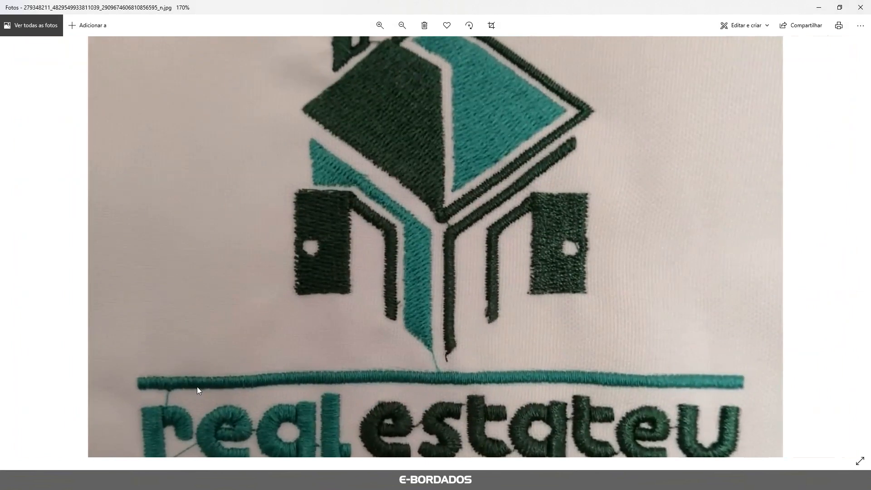
{"action": "scroll", "coordinate": [197, 386], "scroll_direction": "up", "scroll_amount": 3}
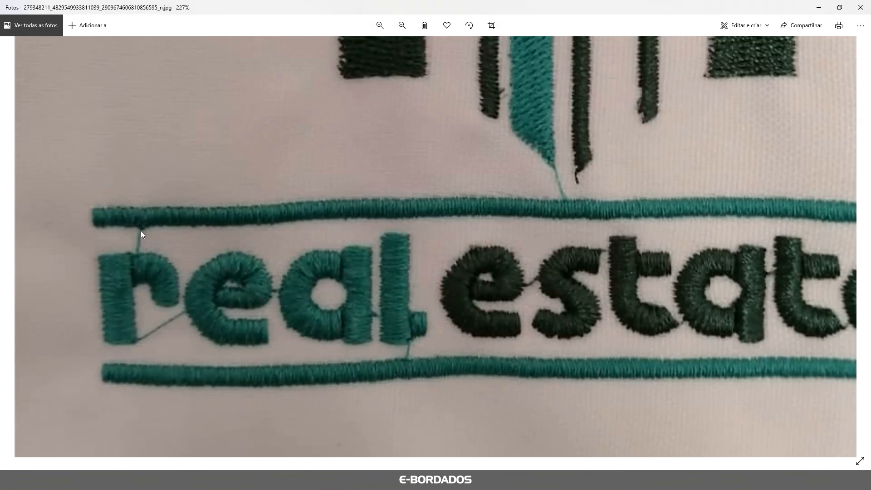
{"action": "scroll", "coordinate": [146, 231], "scroll_direction": "up", "scroll_amount": 2}
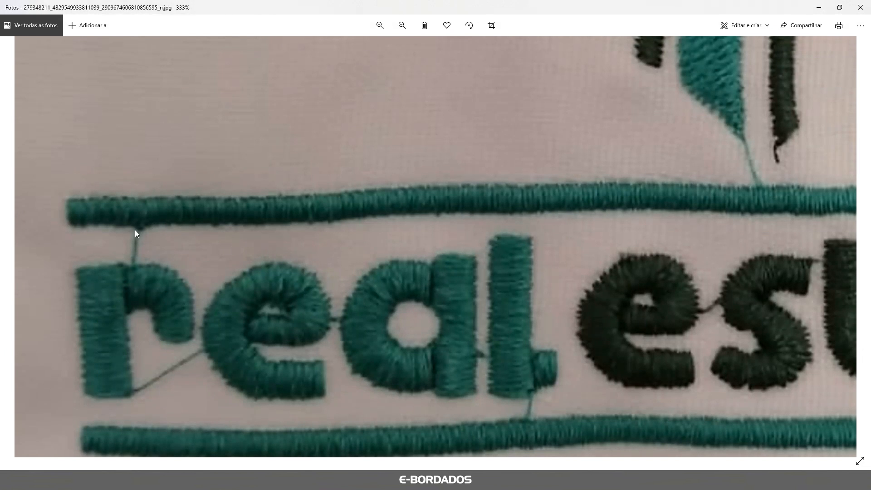
{"action": "scroll", "coordinate": [467, 224], "scroll_direction": "down", "scroll_amount": 5}
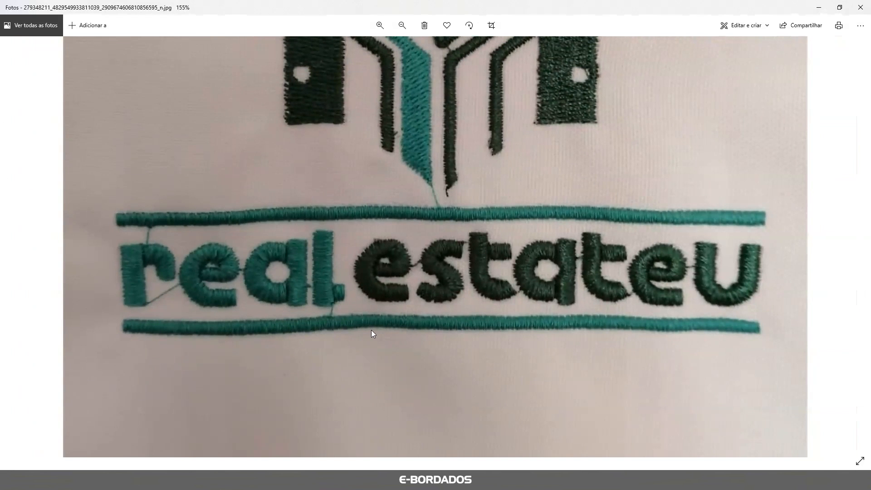
{"action": "scroll", "coordinate": [147, 234], "scroll_direction": "up", "scroll_amount": 5}
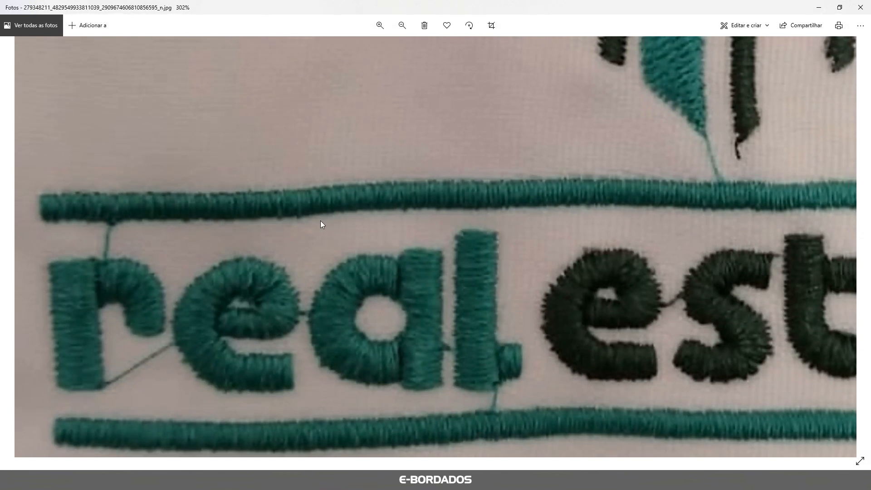
{"action": "scroll", "coordinate": [323, 221], "scroll_direction": "down", "scroll_amount": 2}
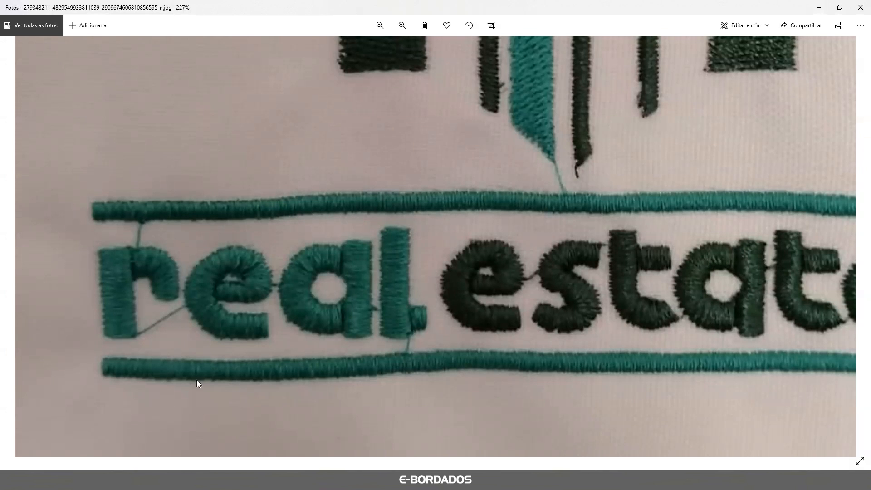
{"action": "scroll", "coordinate": [263, 315], "scroll_direction": "down", "scroll_amount": 1}
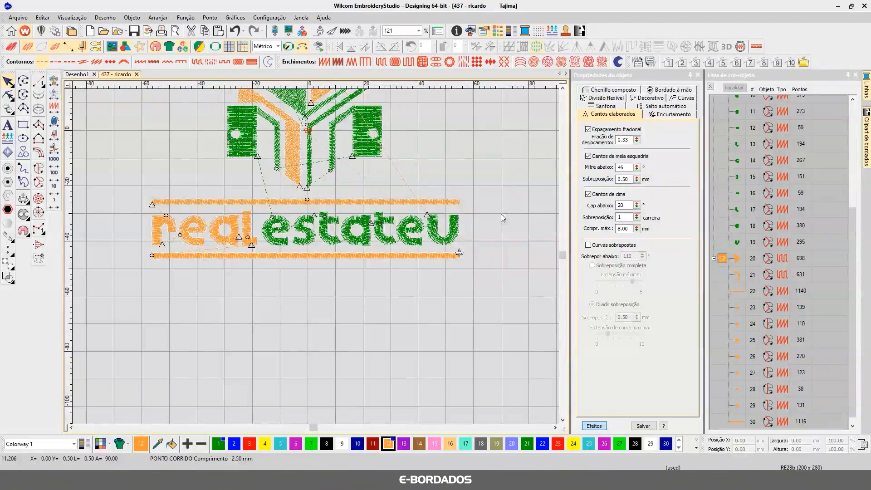
Return to EmbroideryStudio and compare the corrected lettering and bars in the realistic and stitch views
{"action": "left_click", "coordinate": [486, 178]}
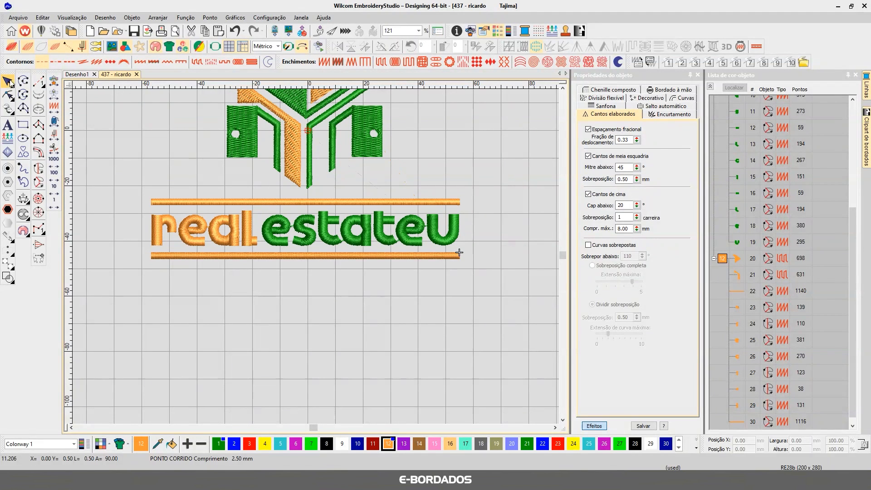
{"action": "key", "text": "t"}
{"action": "scroll", "coordinate": [419, 243], "scroll_direction": "up", "scroll_amount": 3}
{"action": "scroll", "coordinate": [316, 259], "scroll_direction": "down", "scroll_amount": 3}
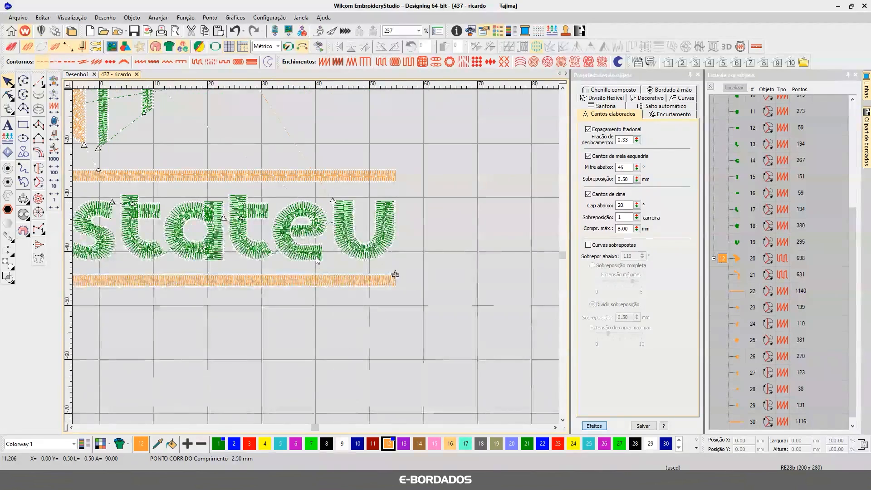
Select all the letters of the "real estateU" lettering and turn on a zigzag first underlay for them
{"action": "scroll", "coordinate": [322, 254], "scroll_direction": "up", "scroll_amount": 2}
{"action": "key", "text": "Home"}
{"action": "left_click_drag", "start_coordinate": [108, 357], "coordinate": [527, 406]}
{"action": "left_click", "coordinate": [594, 425]}
{"action": "left_click", "coordinate": [655, 107]}
{"action": "left_click", "coordinate": [589, 132]}
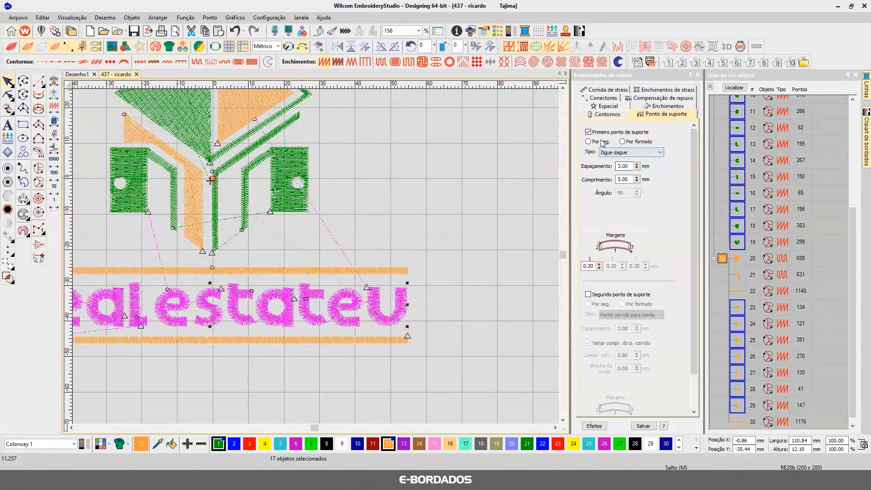
{"action": "left_click", "coordinate": [617, 153]}
{"action": "left_click", "coordinate": [614, 160]}
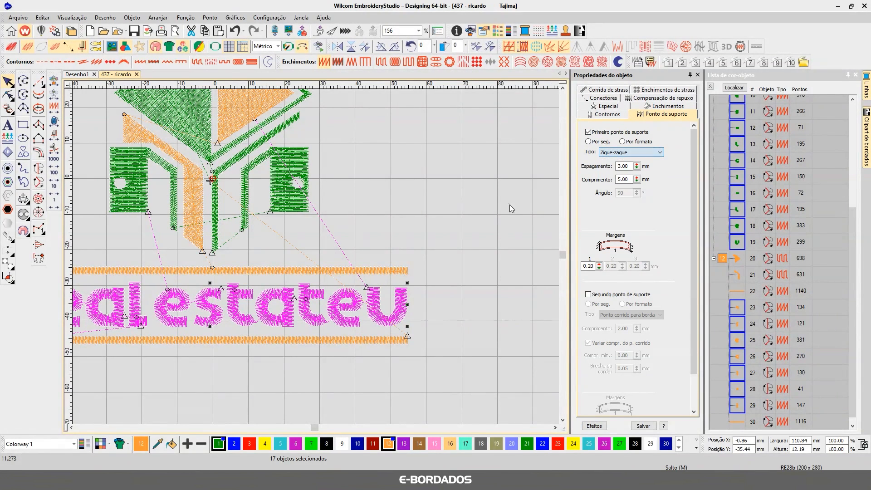
Try the by-shape zigzag underlay on the selected letters, and return them to the by-segment underlay
{"action": "scroll", "coordinate": [315, 257], "scroll_direction": "up", "scroll_amount": 6}
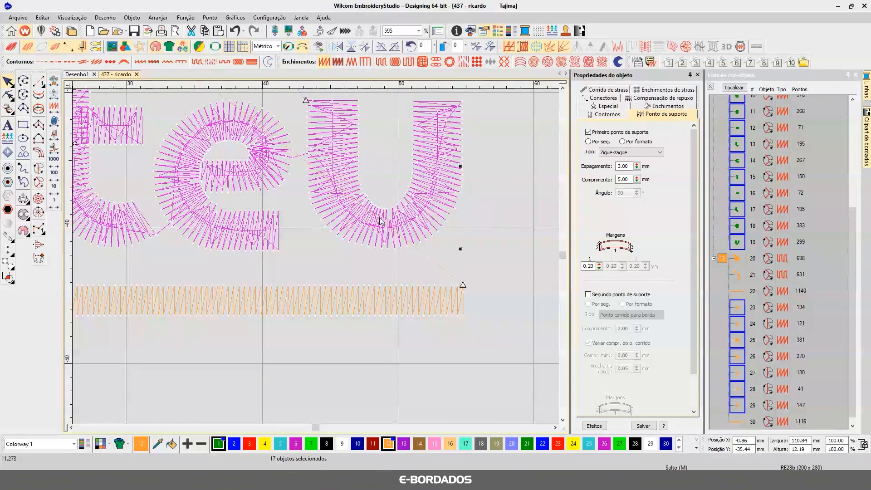
{"action": "key", "text": "Down"}
{"action": "key", "text": "Down"}
{"action": "left_click", "coordinate": [617, 153]}
{"action": "left_click", "coordinate": [614, 160]}
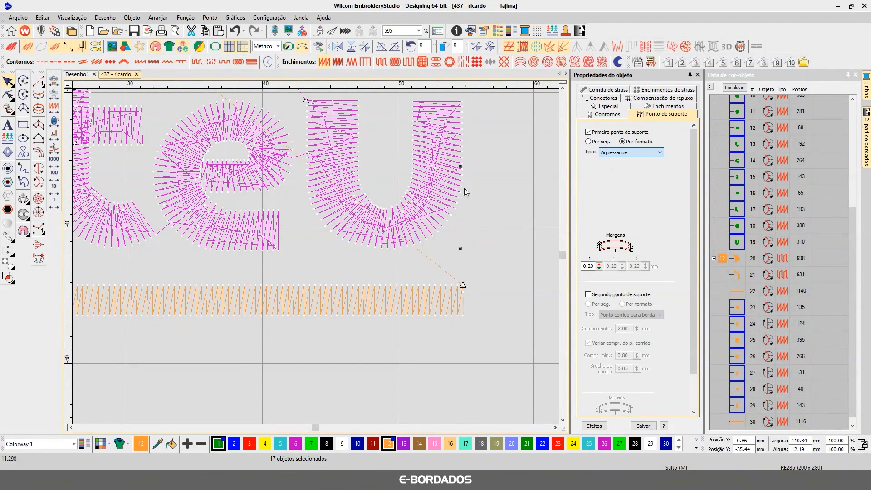
{"action": "left_click", "coordinate": [588, 142]}
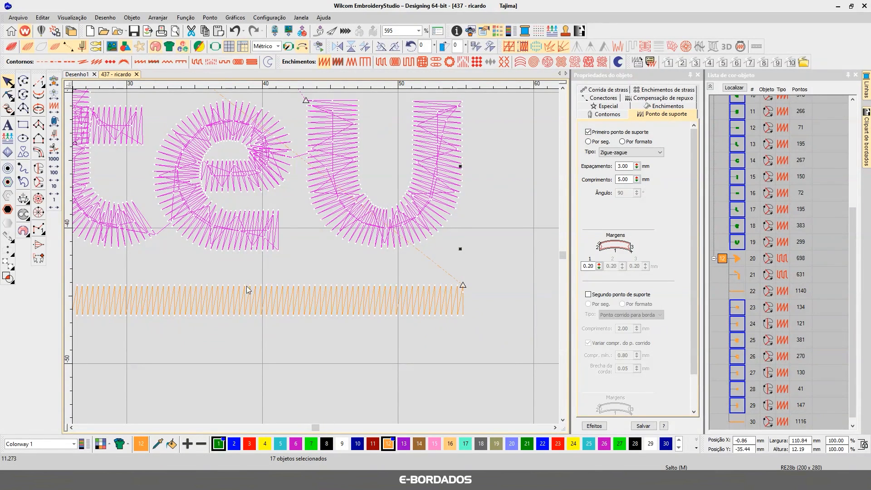
Turn on a zigzag first underlay by segment for the two orange bars above and below the lettering
{"action": "scroll", "coordinate": [260, 268], "scroll_direction": "down", "scroll_amount": 5}
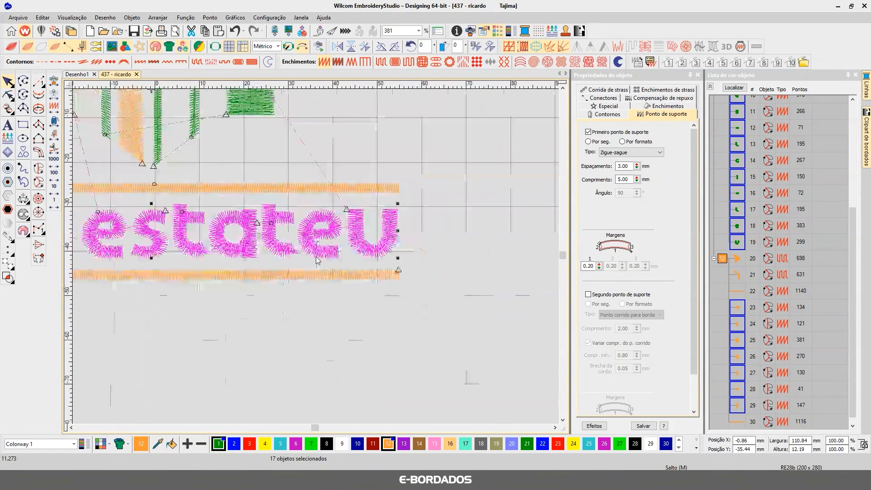
{"action": "scroll", "coordinate": [214, 232], "scroll_direction": "up", "scroll_amount": 2}
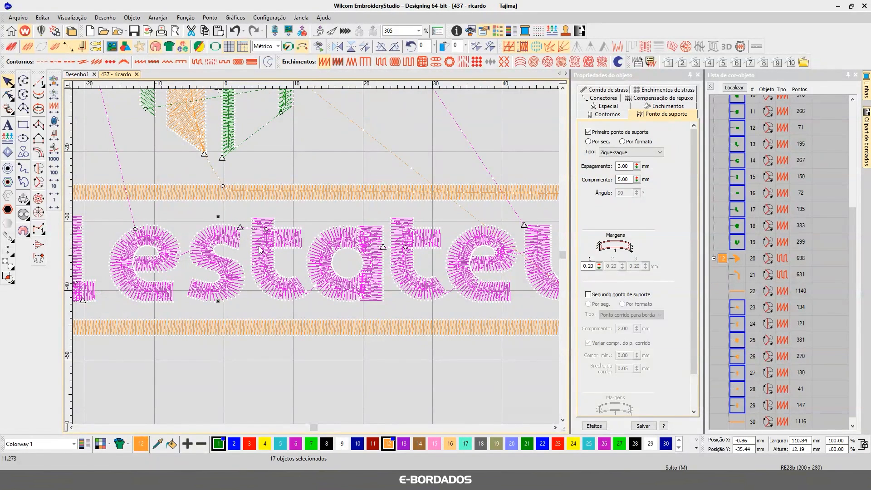
{"action": "left_click", "coordinate": [314, 196]}
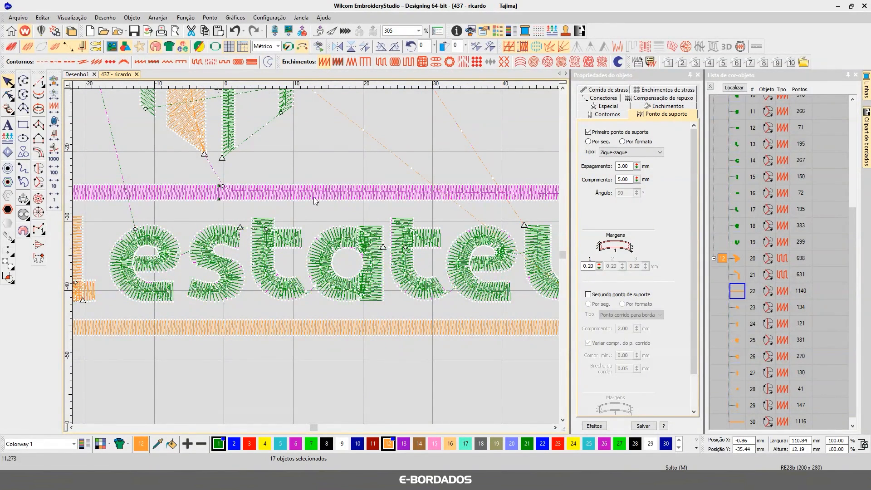
{"action": "left_click", "coordinate": [364, 339], "text": "ctrl"}
{"action": "left_click", "coordinate": [606, 132]}
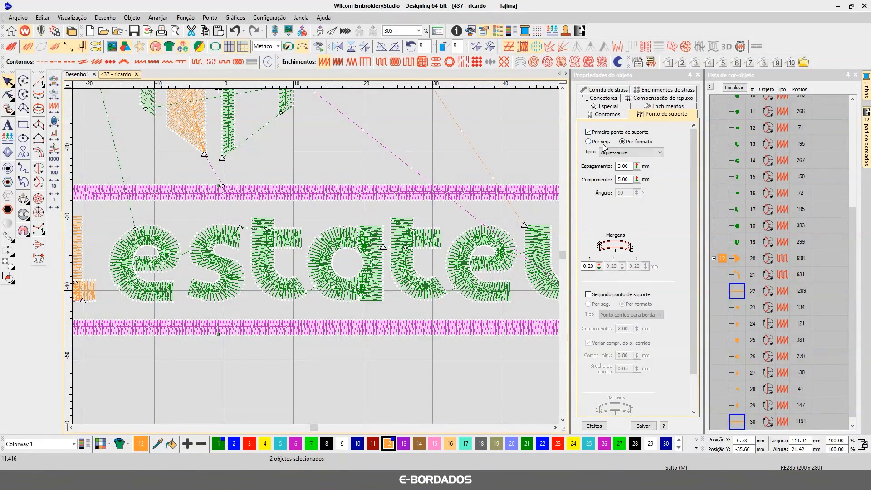
{"action": "left_click", "coordinate": [596, 143]}
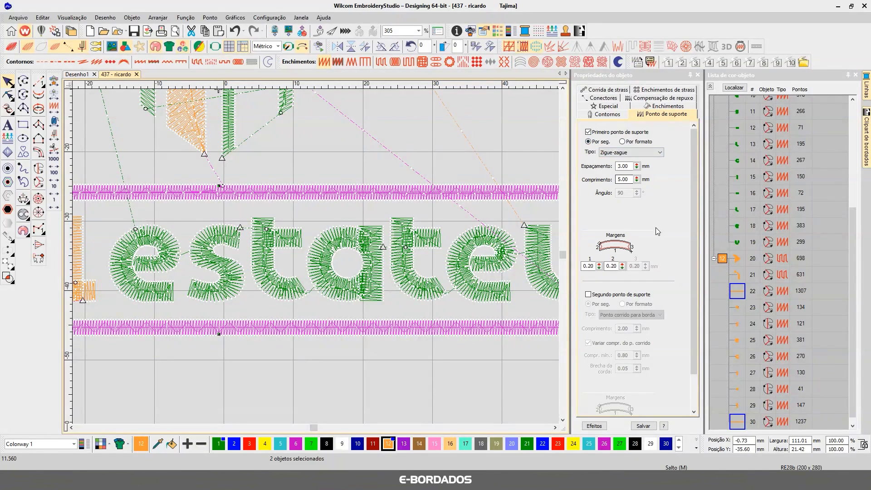
{"action": "left_click", "coordinate": [290, 385]}
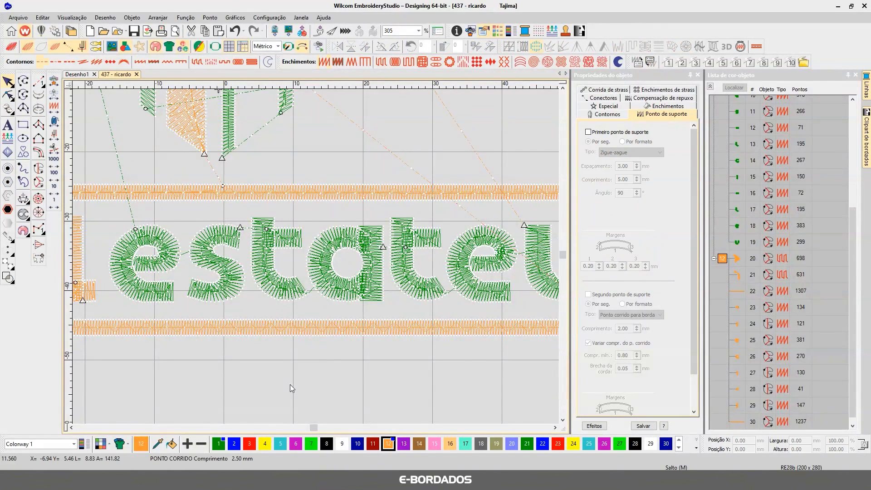
{"action": "key", "text": "0"}
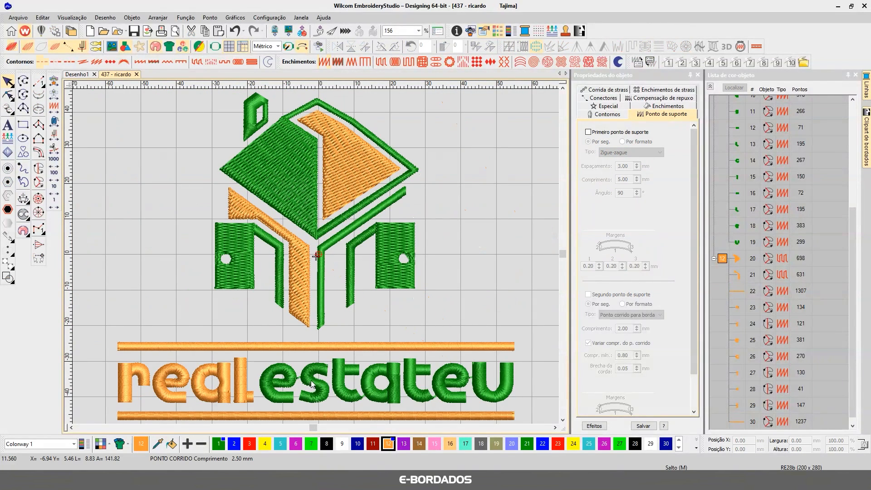